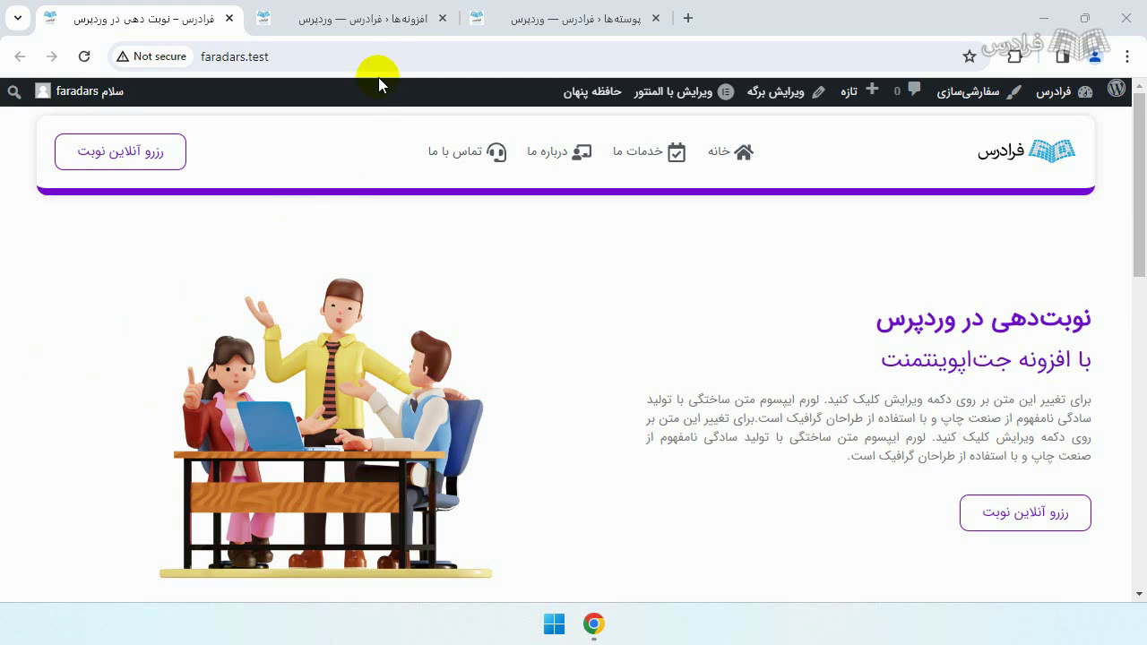
# - Review the installed plugins, including Jet Appointments Booking, المنتور پرو and جت انجین, and check the active theme
pyautogui.click(394, 18)
pyautogui.scroll(-3, 1035, 443)
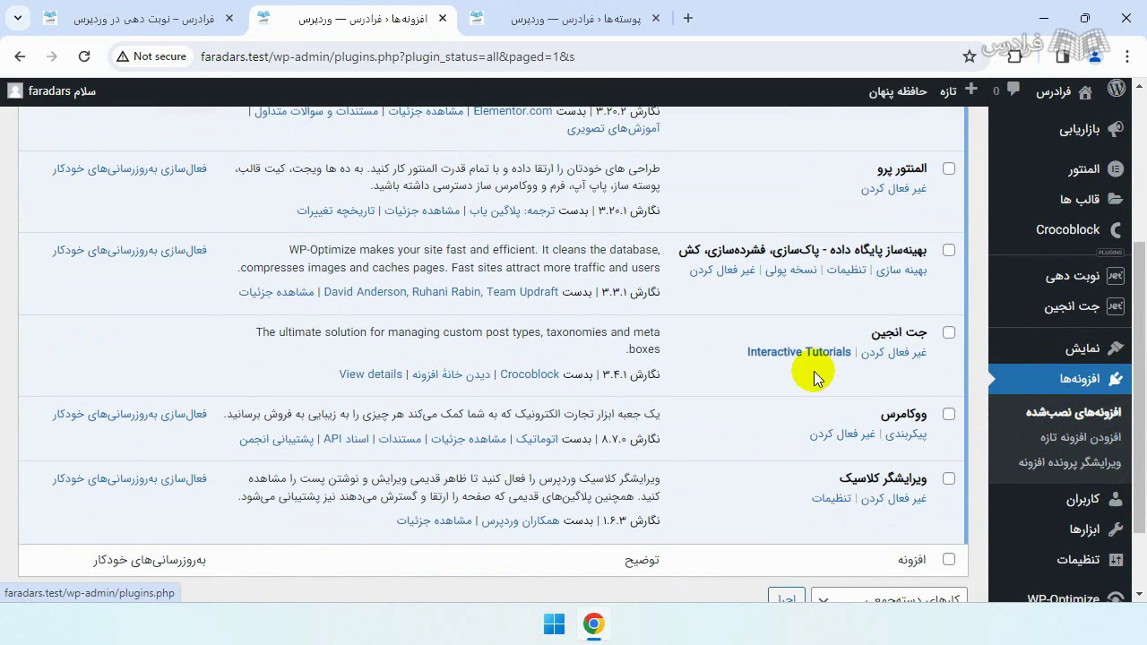
pyautogui.scroll(2, 833, 363)
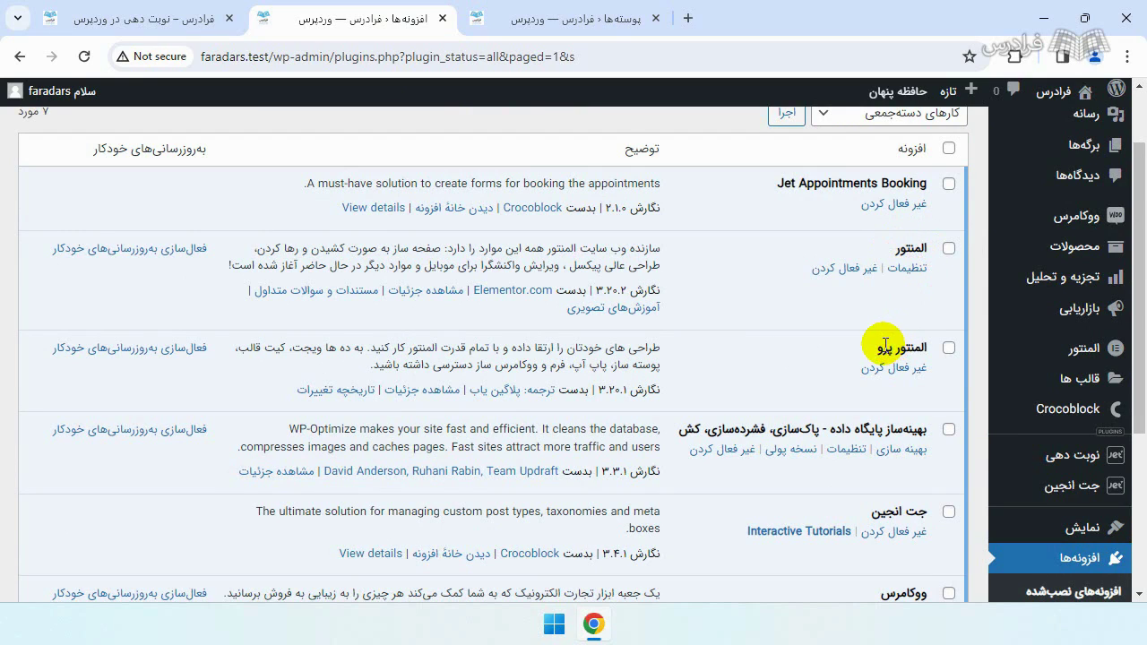
pyautogui.moveTo(872, 349); pyautogui.dragTo(919, 348)
pyautogui.click(918, 348)
pyautogui.scroll(-2, 882, 424)
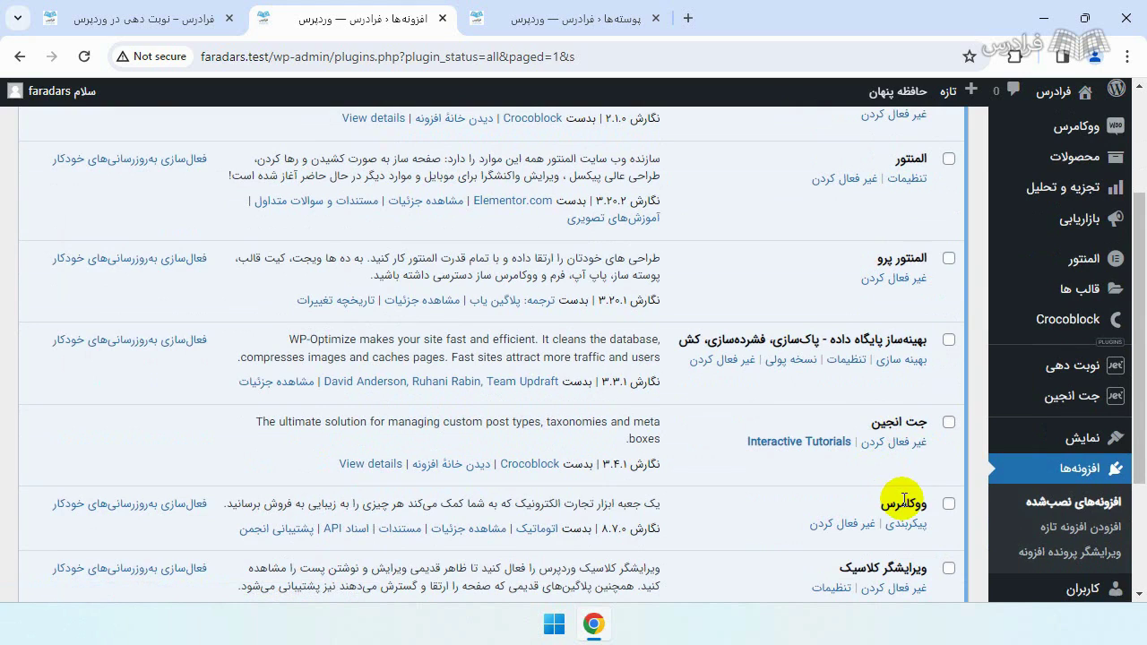
pyautogui.scroll(2, 878, 425)
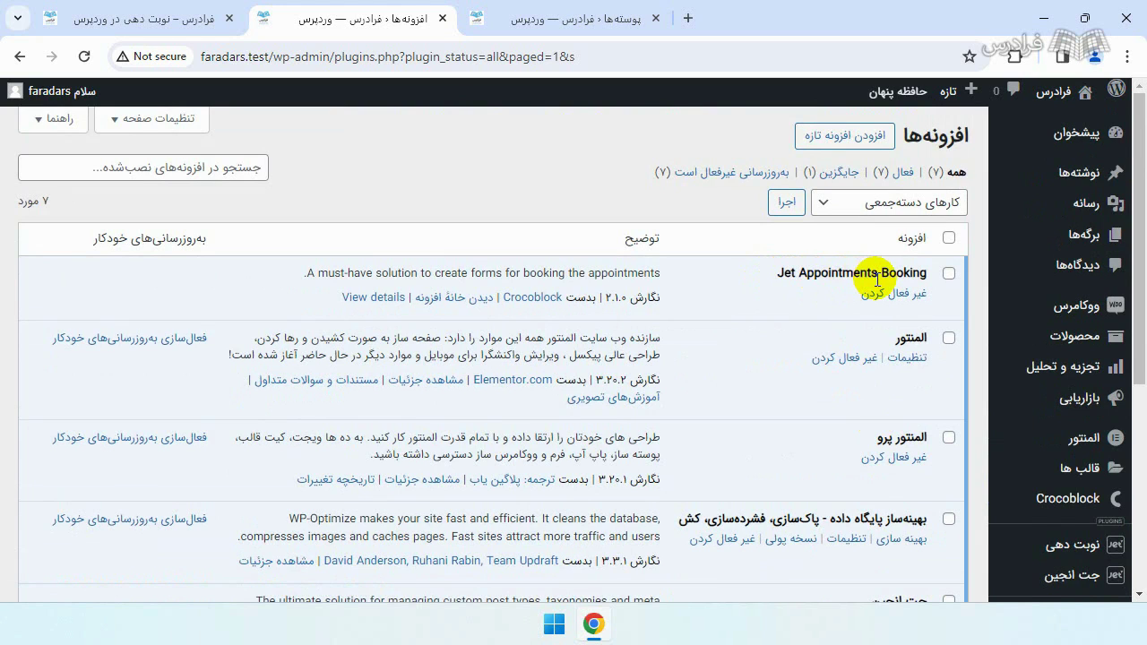
pyautogui.scroll(-3, 833, 328)
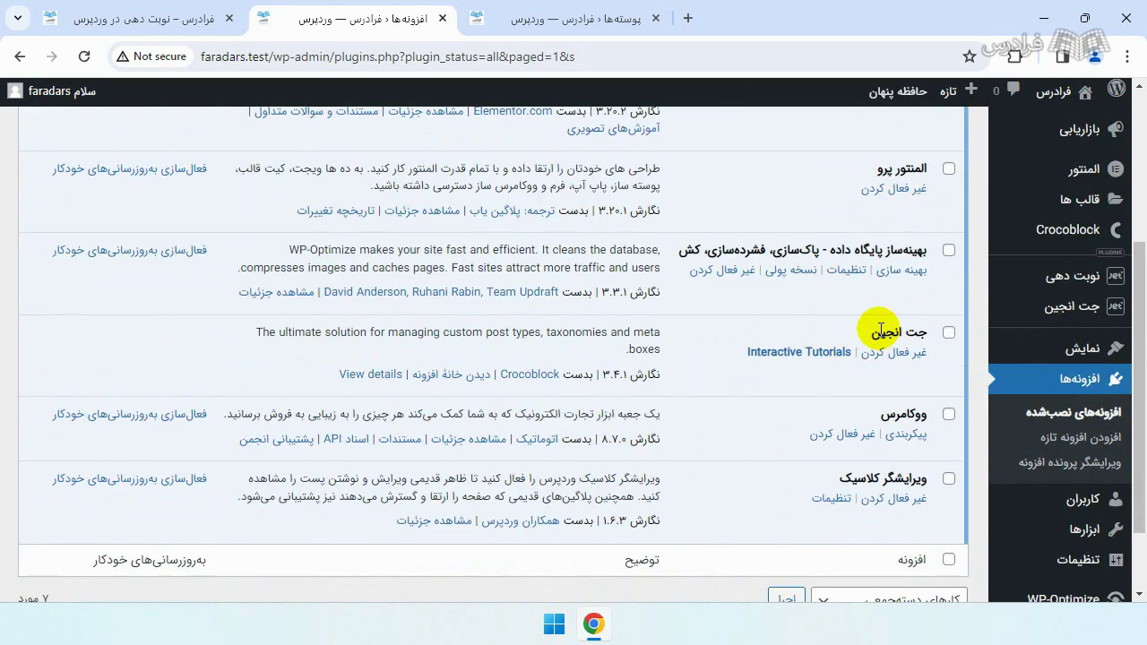
pyautogui.scroll(1, 881, 330)
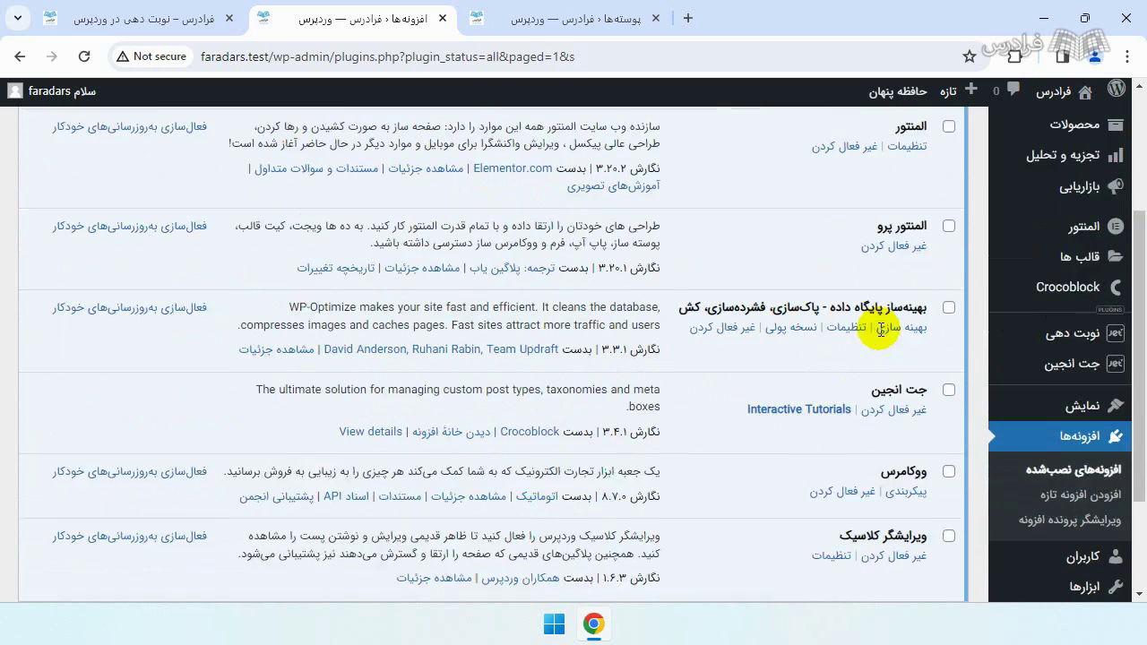
pyautogui.scroll(1, 901, 327)
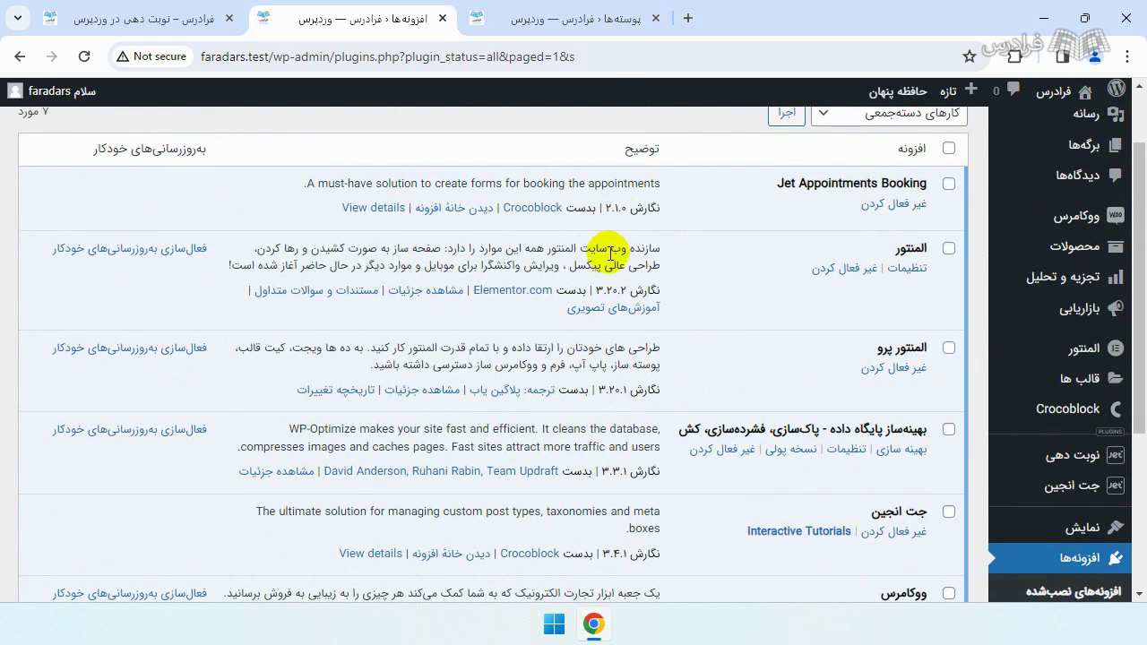
pyautogui.click(607, 33)
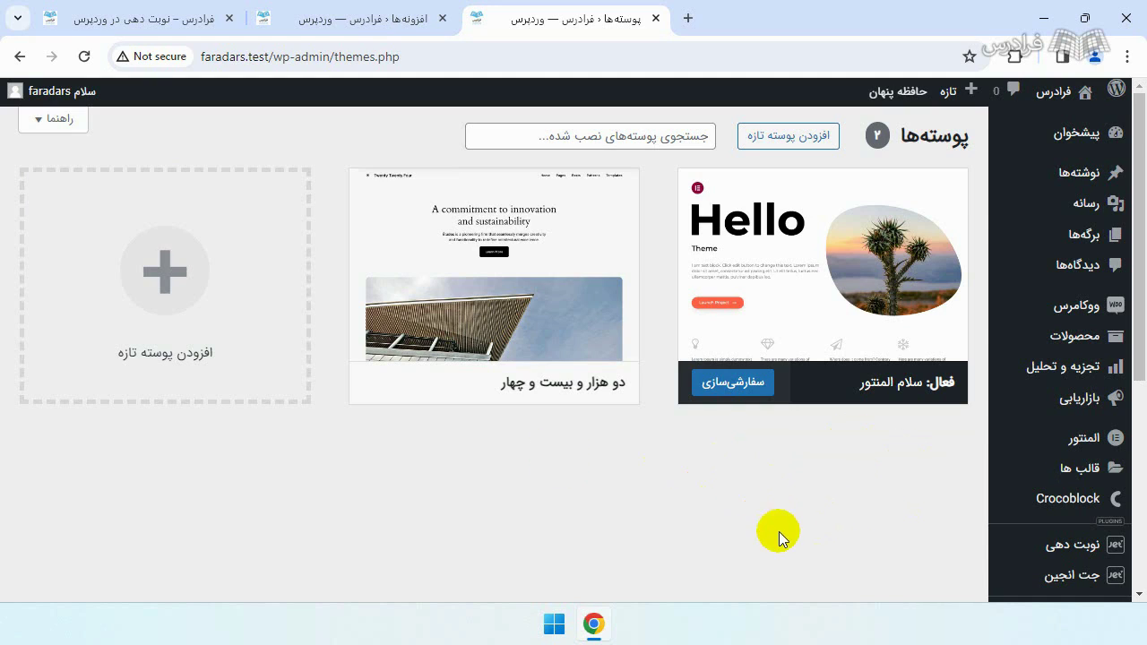
pyautogui.moveTo(905, 394)
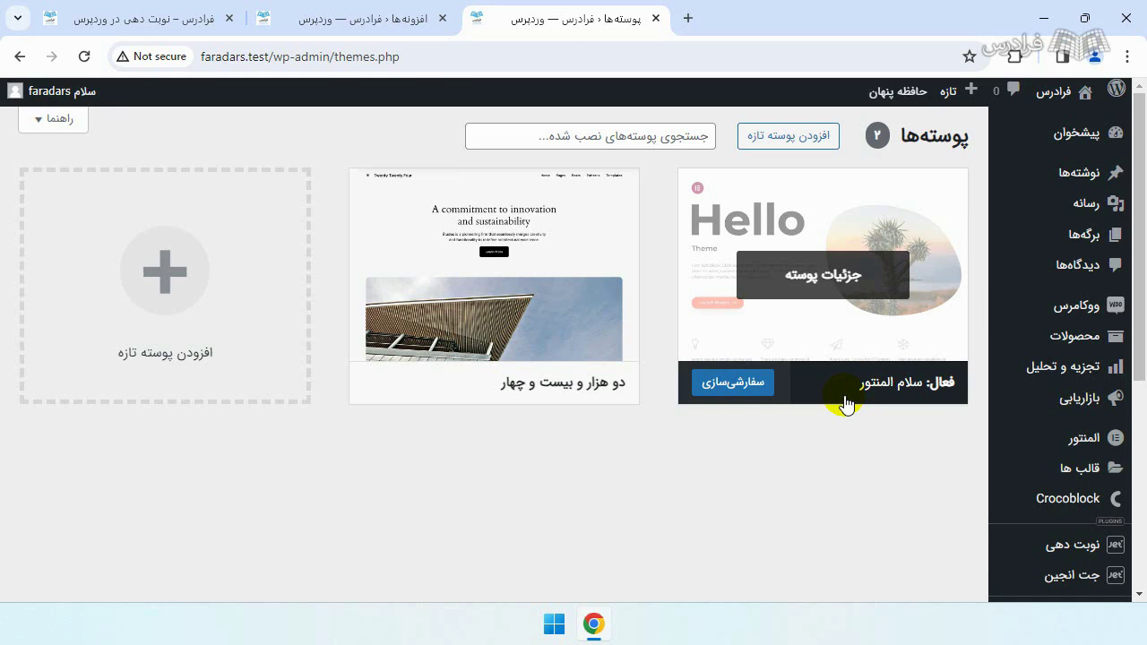
# - Start a new custom post type in JetEngine and name it سرویس‌ها
pyautogui.moveTo(1044, 578)
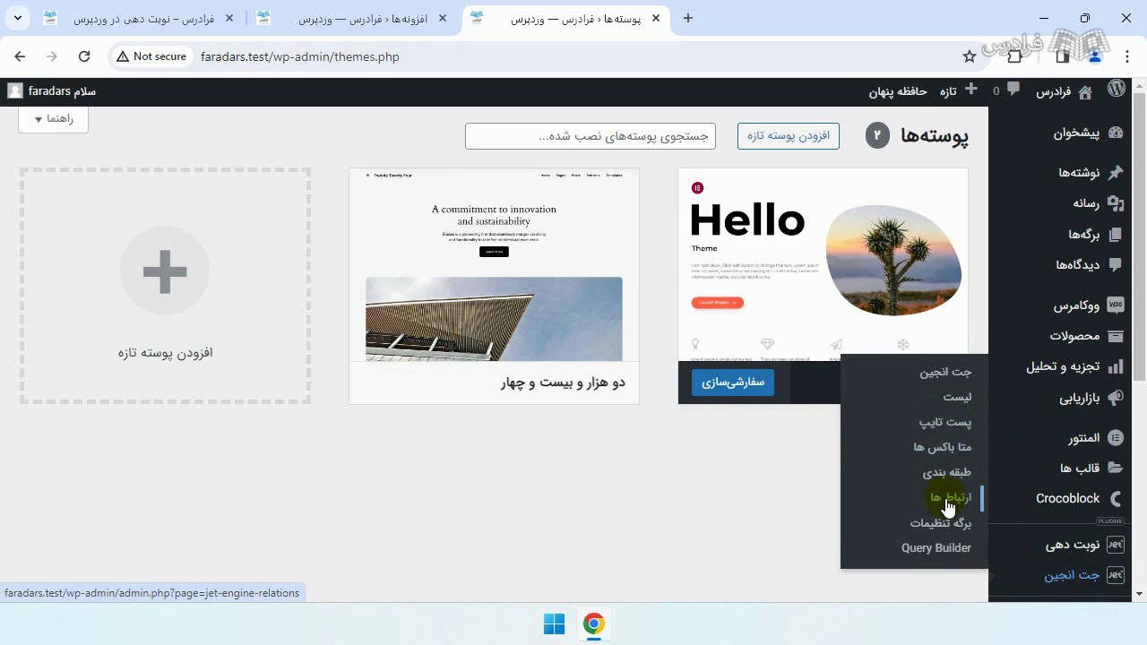
pyautogui.click(951, 423)
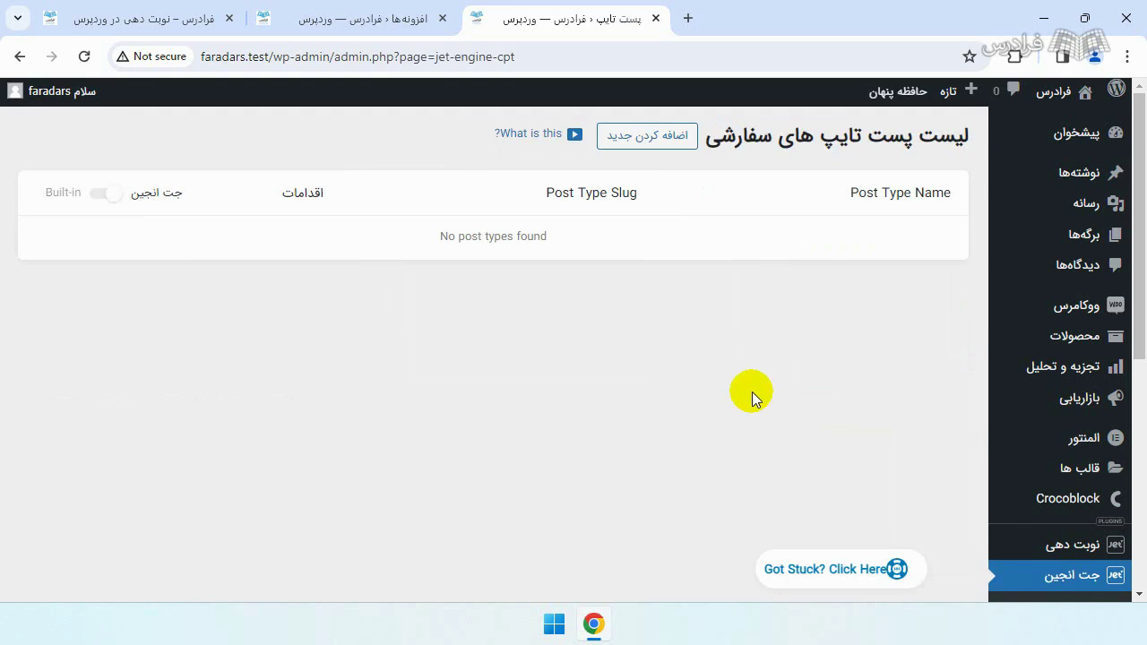
pyautogui.click(639, 143)
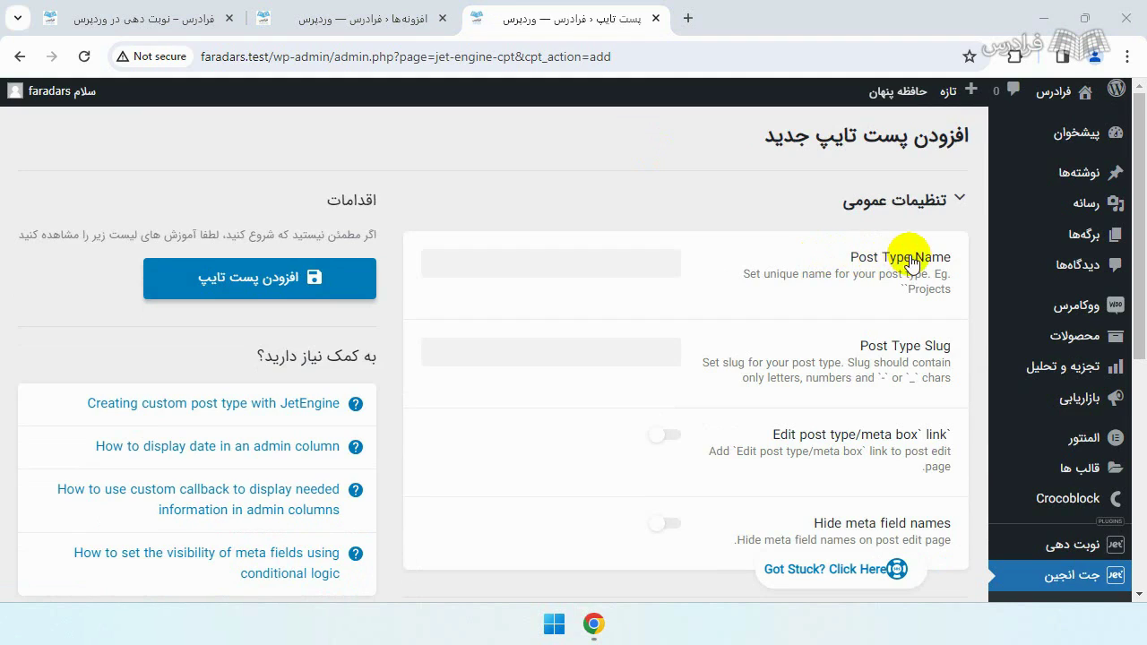
pyautogui.click(652, 264)
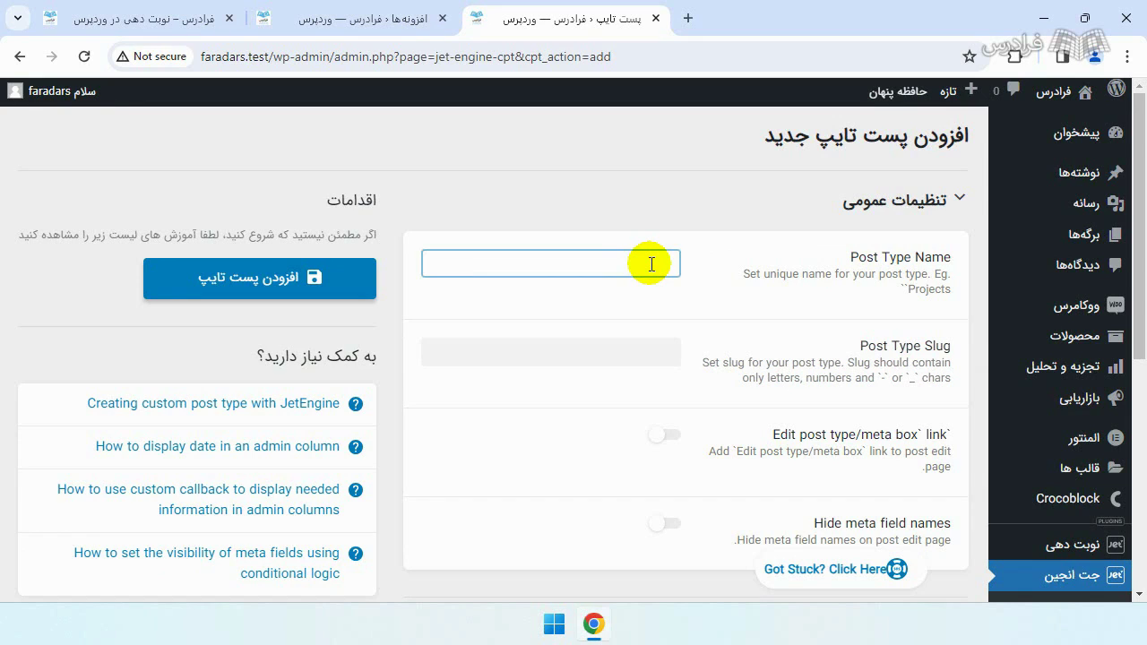
pyautogui.write('سرویس\u200cها')
pyautogui.click(806, 341)
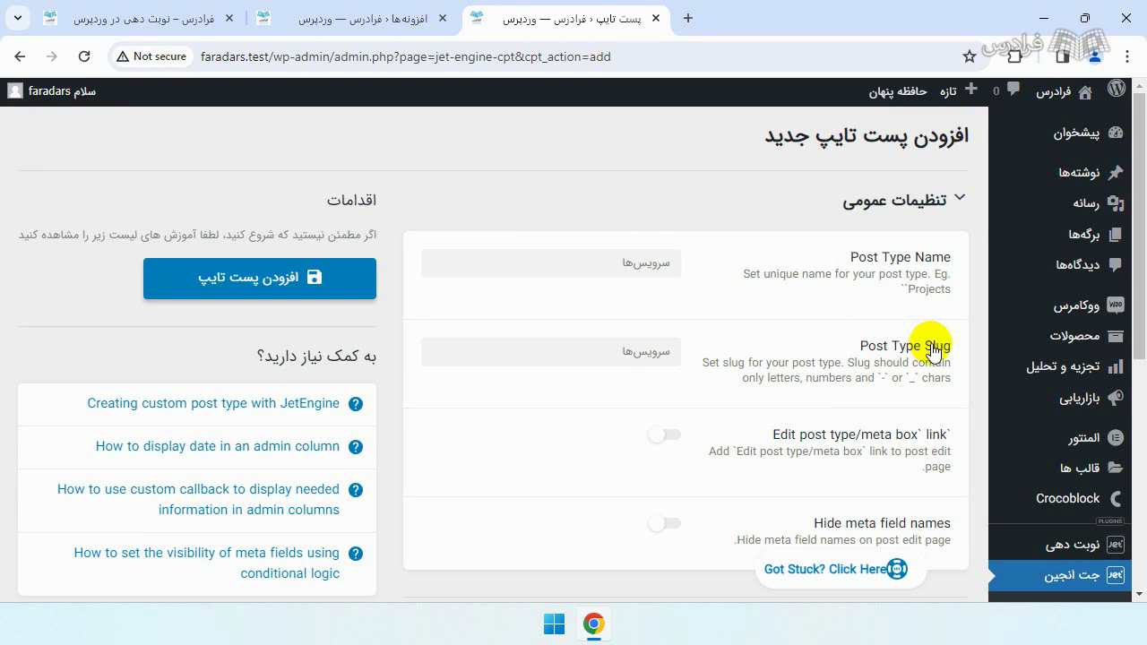
# - Replace the post type's slug with services
pyautogui.doubleClick(655, 354)
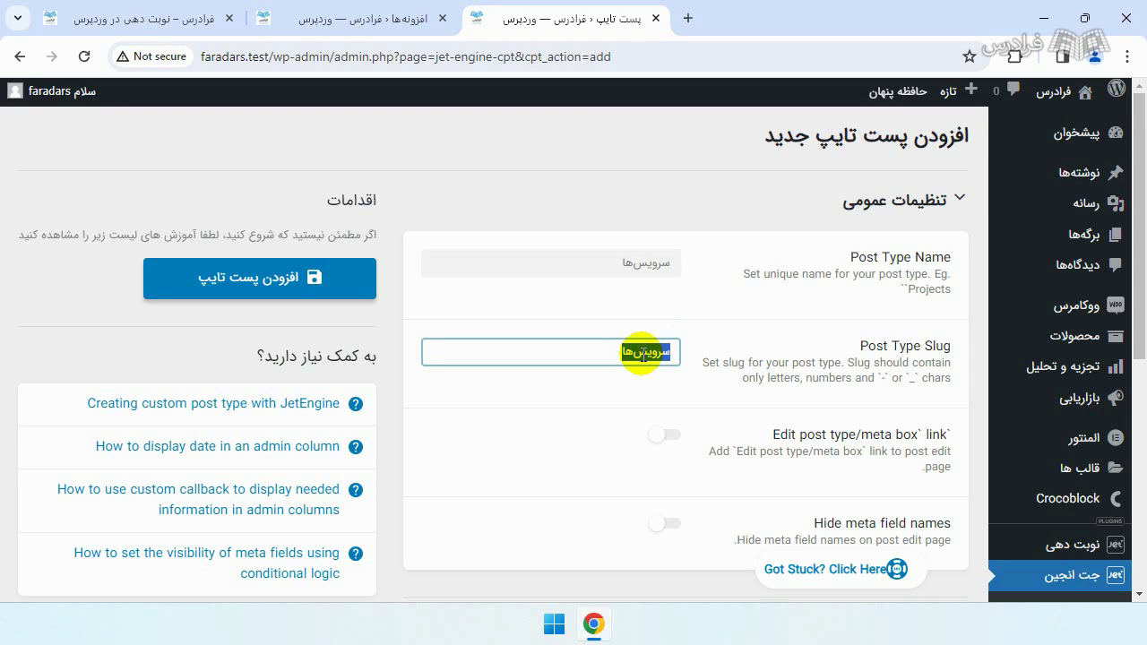
pyautogui.write('ser')
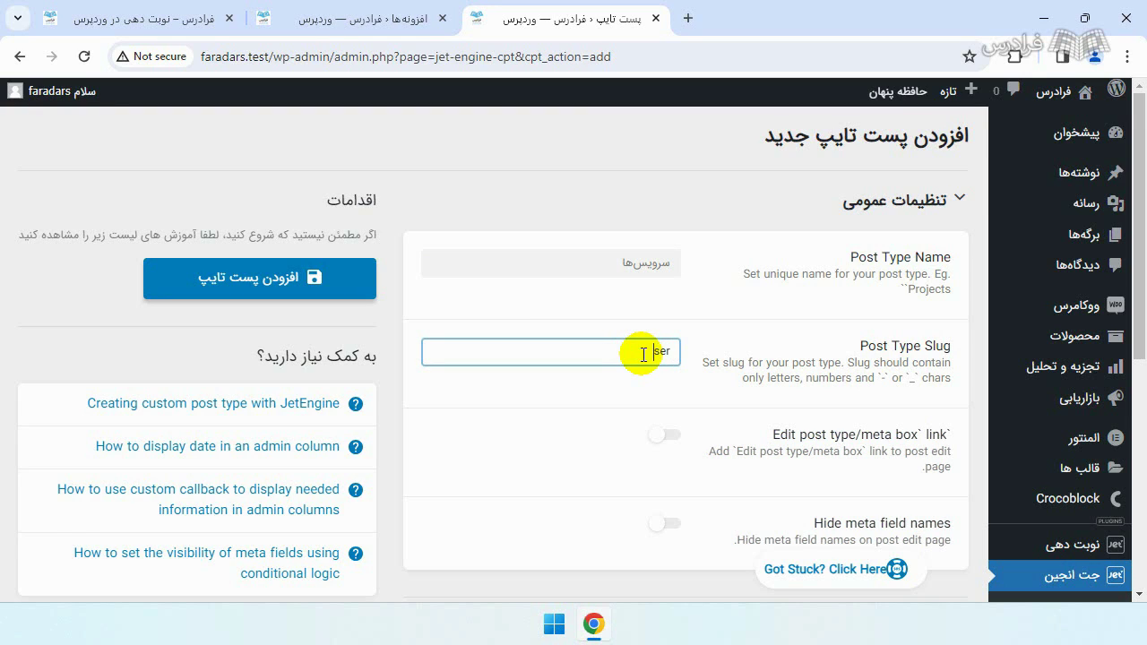
pyautogui.write('vices')
# - In the post type's labels, set the add-new text to اضافه کردن سرویس جدید and the singular name to سرویس
pyautogui.scroll(-3, 755, 377)
pyautogui.click(901, 354)
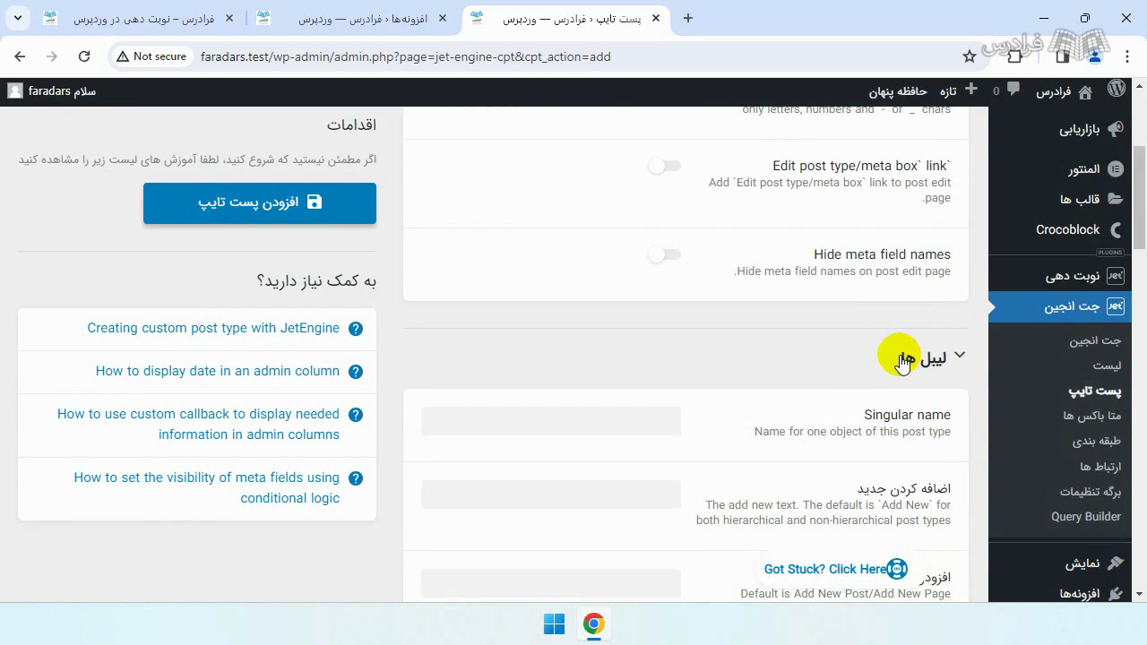
pyautogui.scroll(-1, 751, 378)
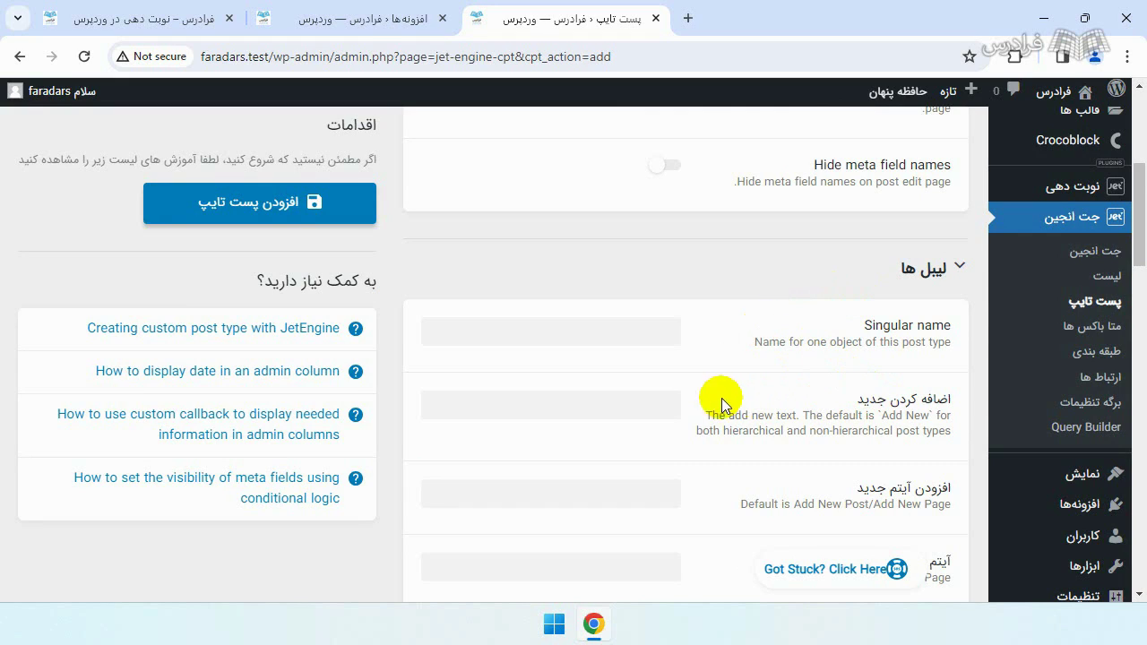
pyautogui.click(641, 405)
pyautogui.write('Add New سرویس\u200cها')
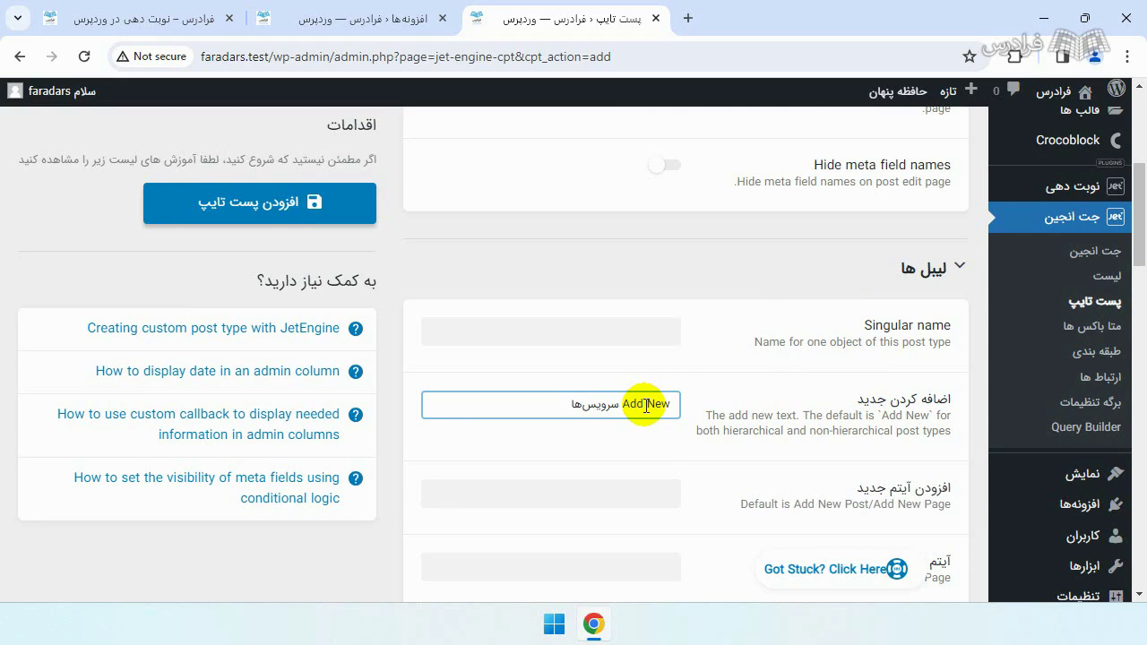
pyautogui.tripleClick(646, 406)
pyautogui.hotkey('ctrl', 'c')
pyautogui.click(626, 405)
pyautogui.moveTo(626, 405); pyautogui.dragTo(604, 403)
pyautogui.write('اضافه کردن سرویس جدید')
pyautogui.click(650, 339)
pyautogui.write('سرویس')
# - Copy the text اضافه کردن سرویس جدید into the add-new-item label (افزودن آیتم جدید)
pyautogui.scroll(-1, 663, 377)
pyautogui.click(672, 405)
pyautogui.hotkey('ctrl', 'v')
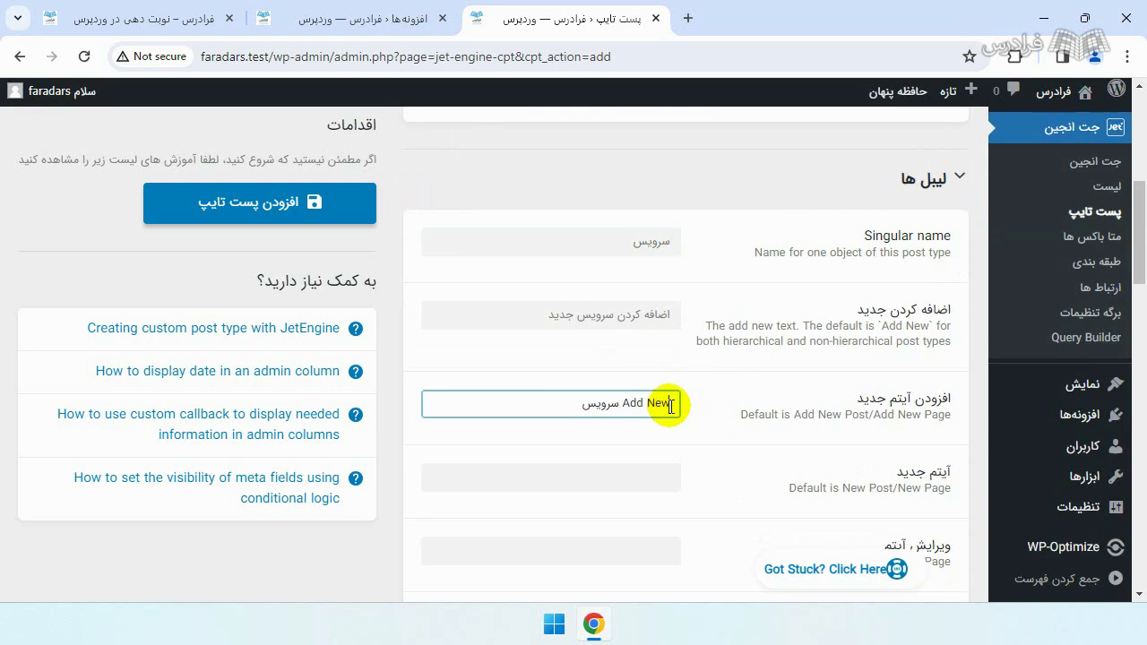
pyautogui.click(649, 315)
pyautogui.tripleClick(649, 315)
pyautogui.hotkey('ctrl', 'c')
pyautogui.click(631, 400)
pyautogui.tripleClick(631, 394)
pyautogui.hotkey('ctrl', 'v')
# - Fill the new-item label (آیتم جدید) with the copied text اضافه کردن سرویس جدید
pyautogui.scroll(-1, 708, 434)
pyautogui.click(657, 389)
pyautogui.hotkey('ctrl', 'v')
pyautogui.hotkey('ctrl', 'a')
pyautogui.hotkey('ctrl', 'z')
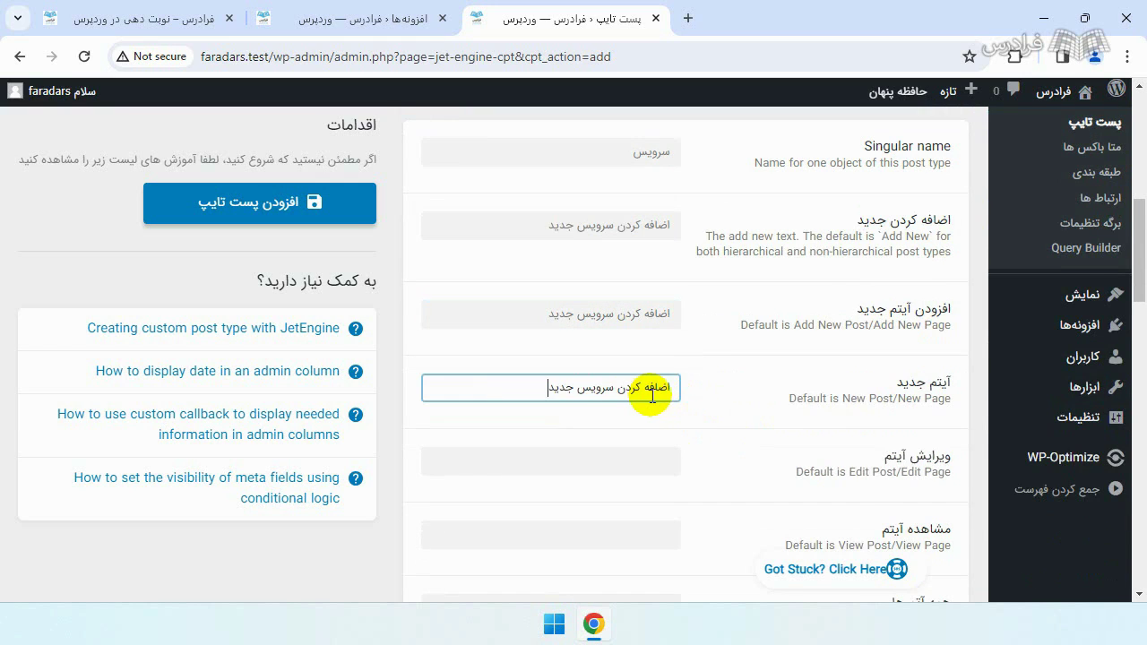
# - Set the edit-item label (ویرایش آیتم) to ویرایش سرویس
pyautogui.scroll(-1, 652, 389)
pyautogui.click(650, 367)
pyautogui.write('Edit سرویس')
pyautogui.doubleClick(659, 371)
pyautogui.write('ویرایش')
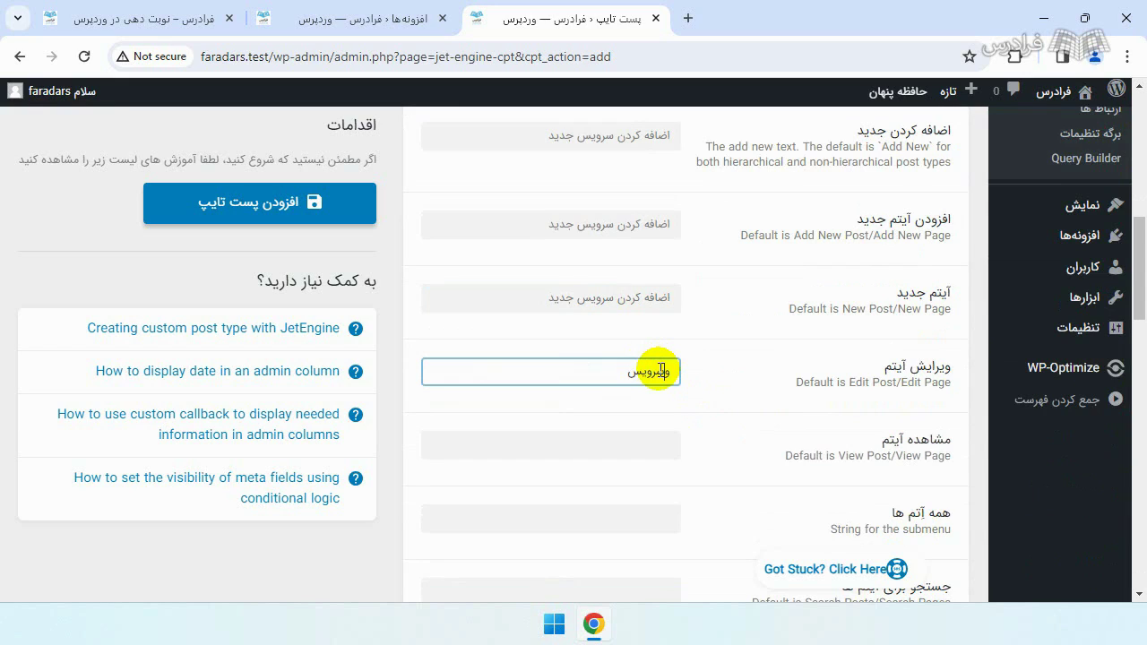
# - Set the view-item label (مشاهده آیتم) to مشاهده سرویس
pyautogui.click(649, 445)
pyautogui.write('View سرویس')
pyautogui.doubleClick(654, 445)
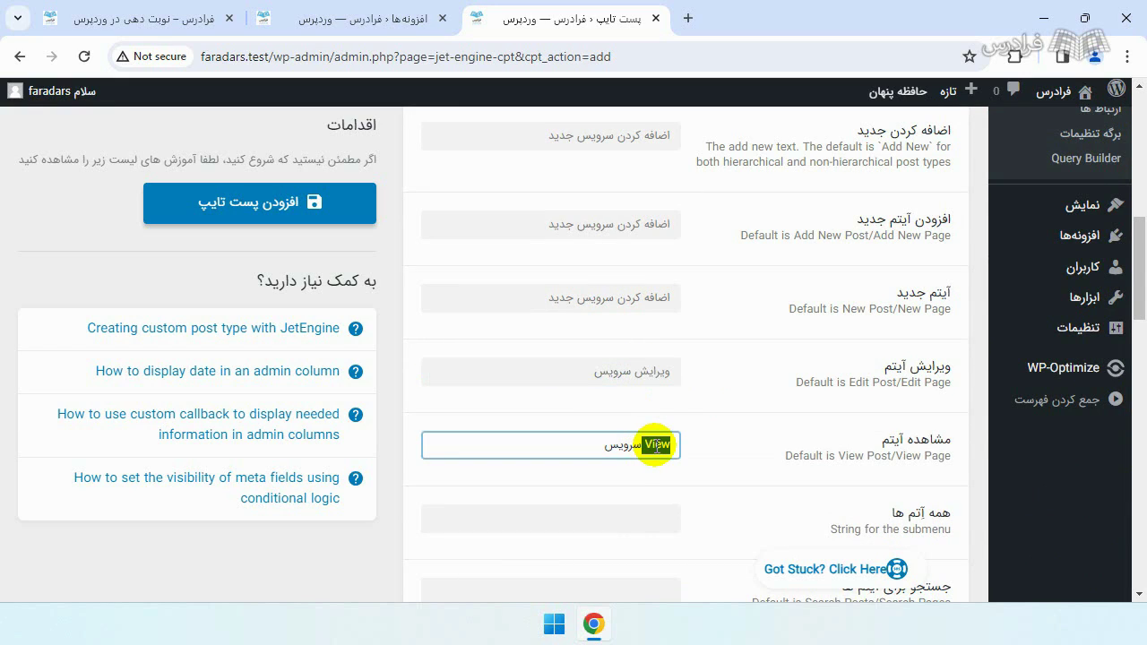
pyautogui.write('مشاهده')
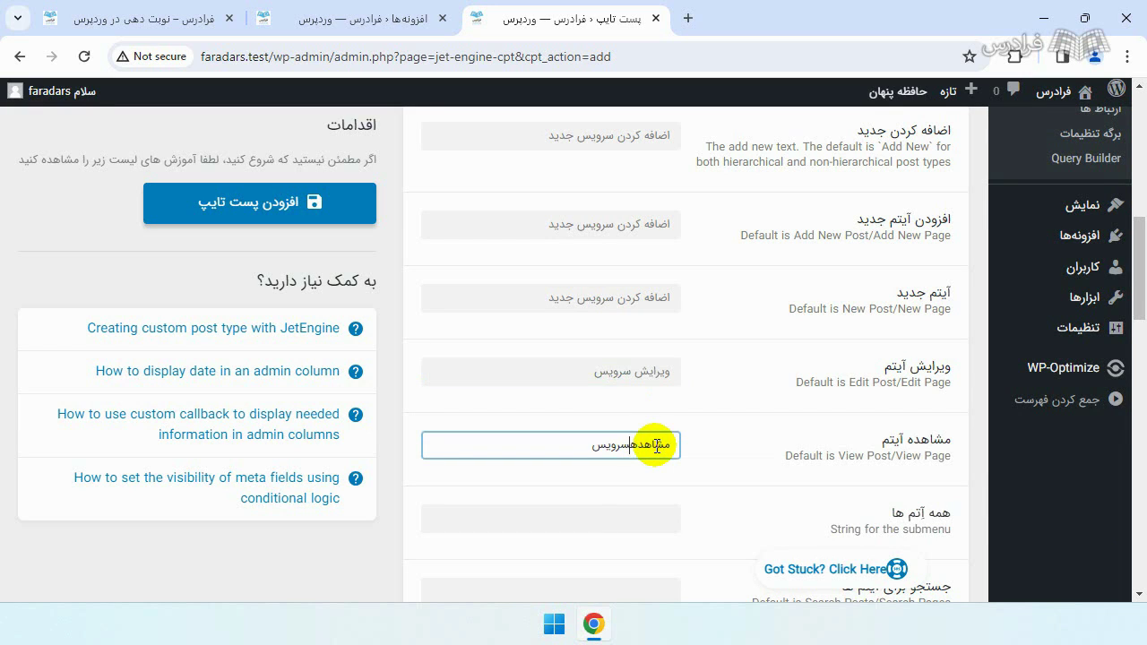
# - Add a first meta field to the post type and label it نام سرویس
pyautogui.scroll(-3, 659, 416)
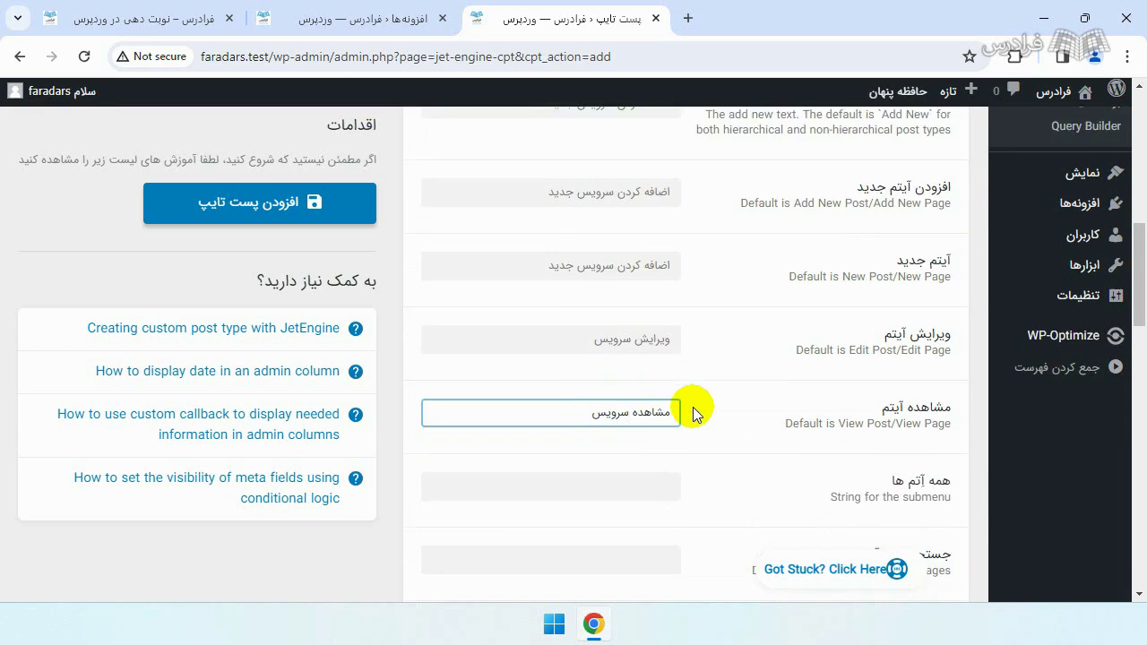
pyautogui.scroll(-10, 725, 417)
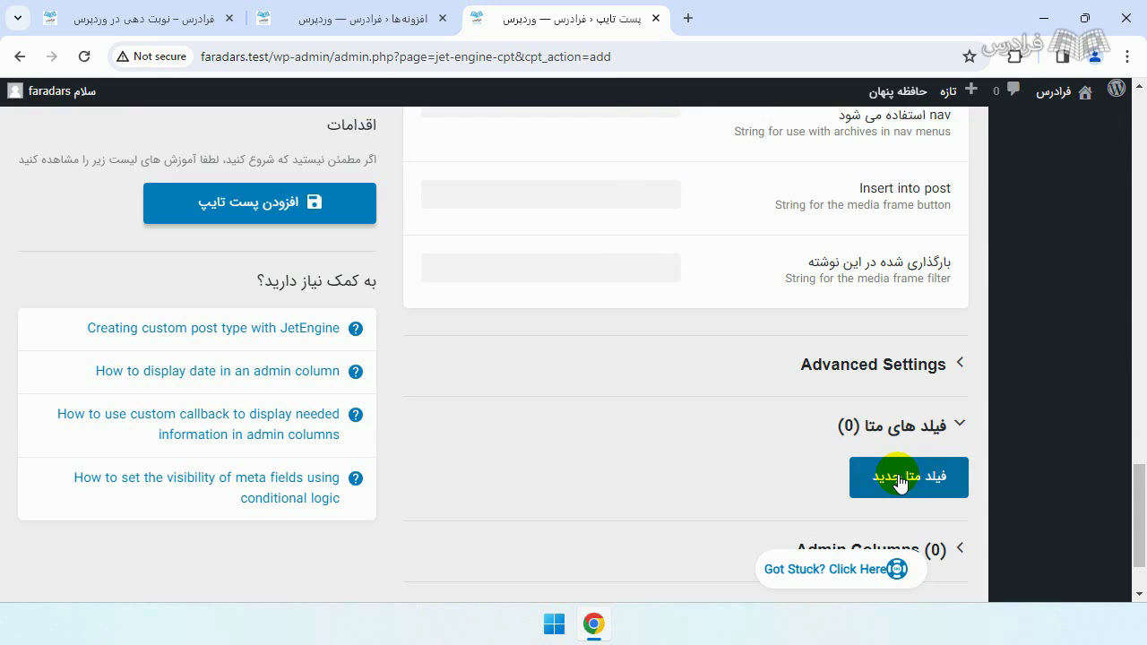
pyautogui.click(900, 480)
pyautogui.scroll(-2, 806, 404)
pyautogui.click(644, 363)
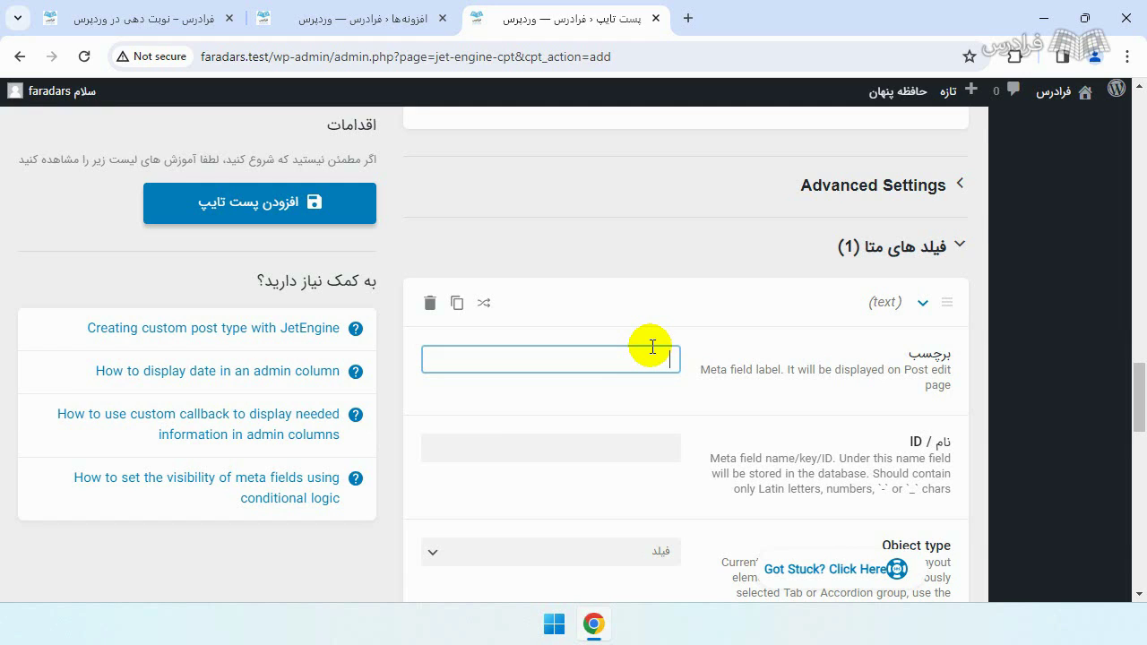
pyautogui.write('نام سرویس')
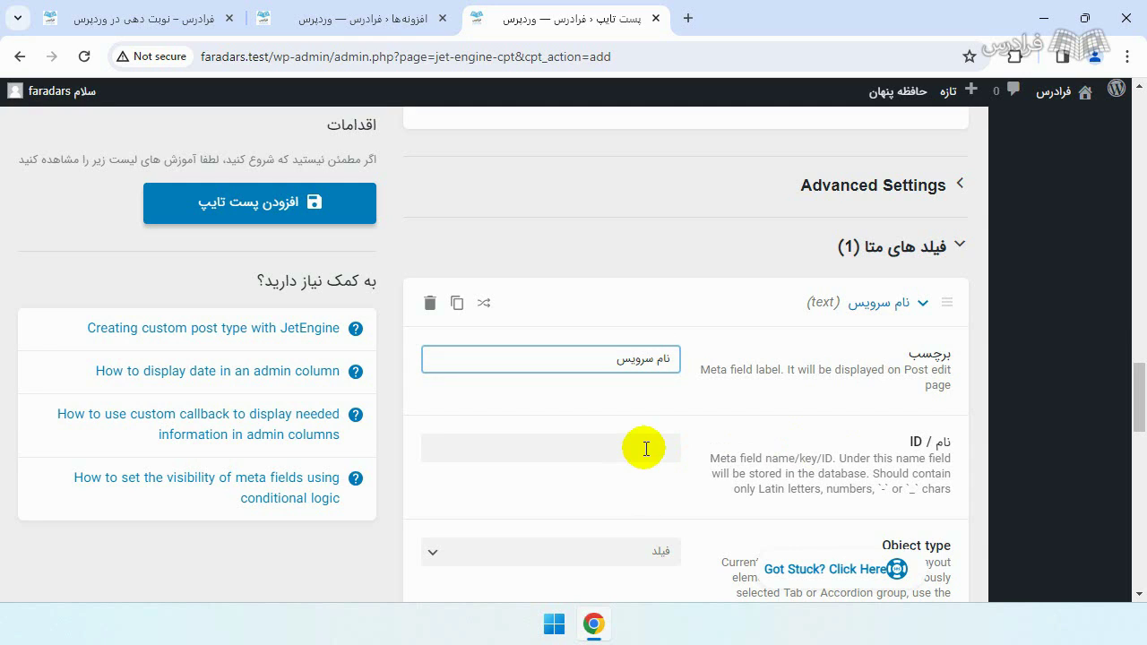
# - Set the name/ID of the نام سرویس meta field to service_name
pyautogui.click(645, 448)
pyautogui.doubleClick(646, 448)
pyautogui.write('set')
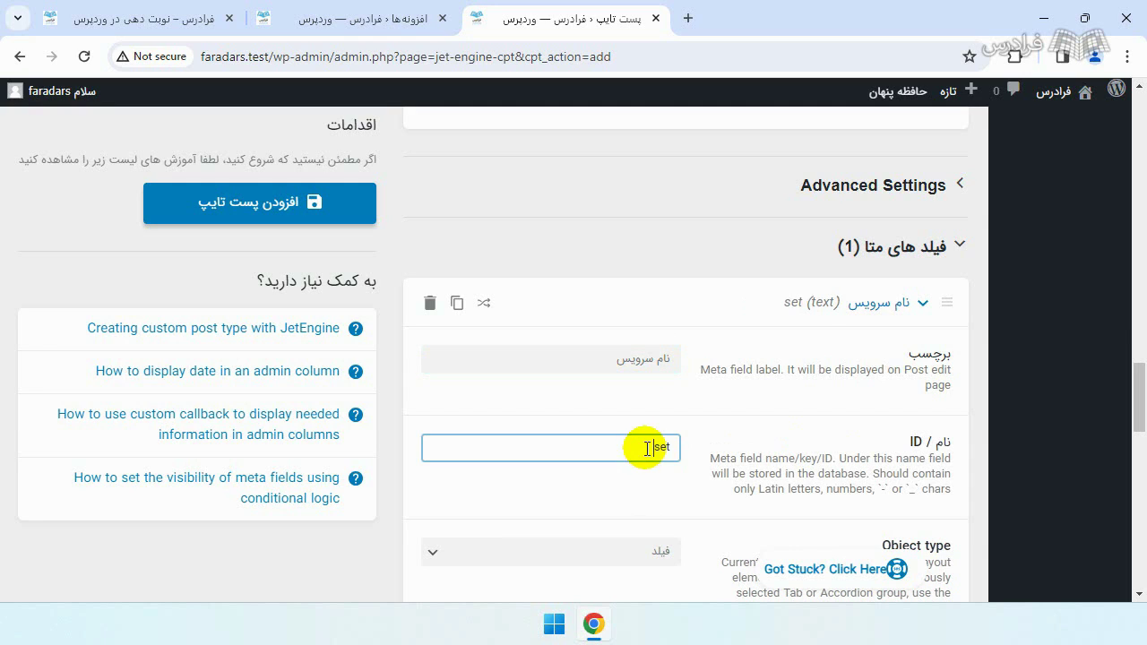
pyautogui.press('BackSpace')
pyautogui.write('rvice_name')
# - Keep the first field's default type and add a second meta field labelled تصویر سرویس
pyautogui.scroll(-2, 896, 377)
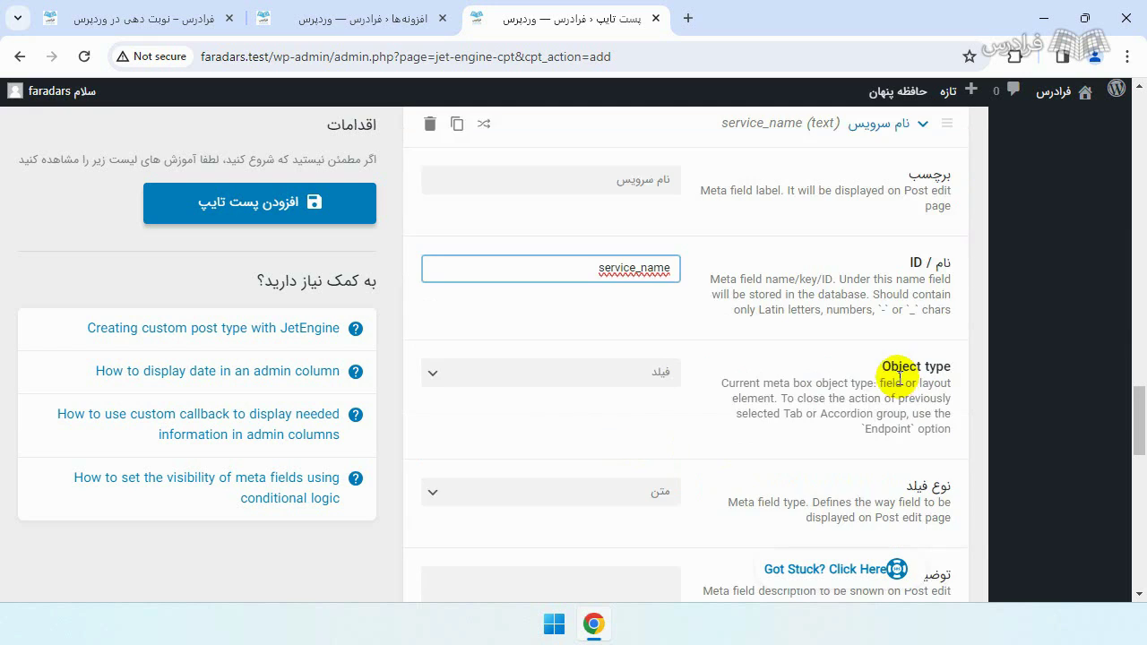
pyautogui.scroll(-1, 694, 428)
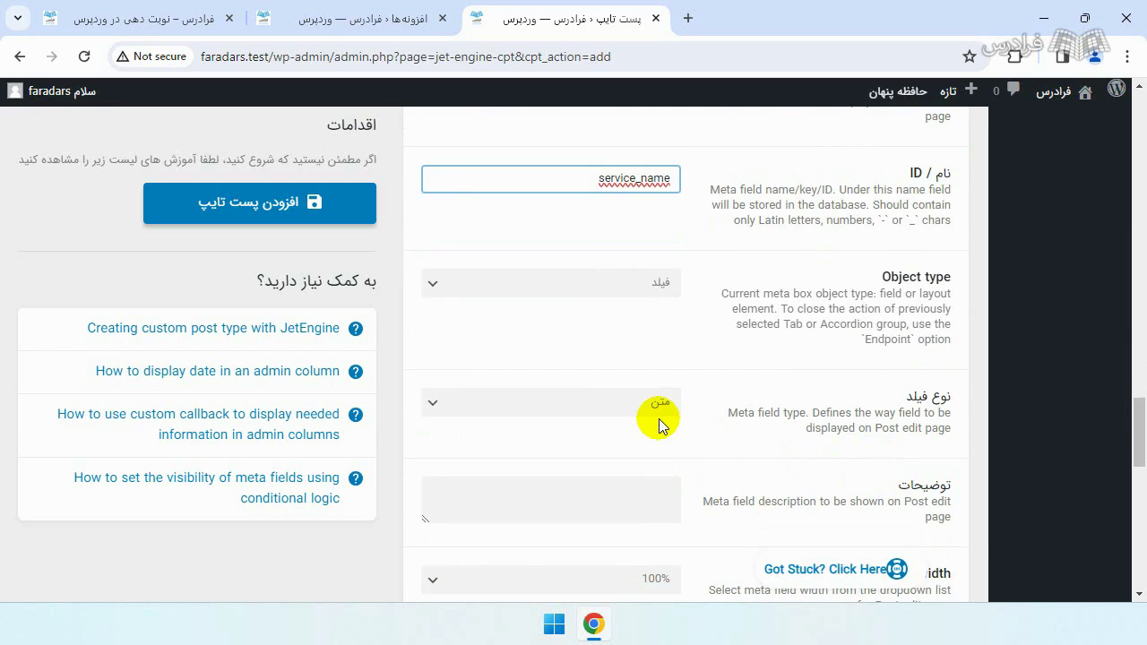
pyautogui.scroll(-10, 668, 420)
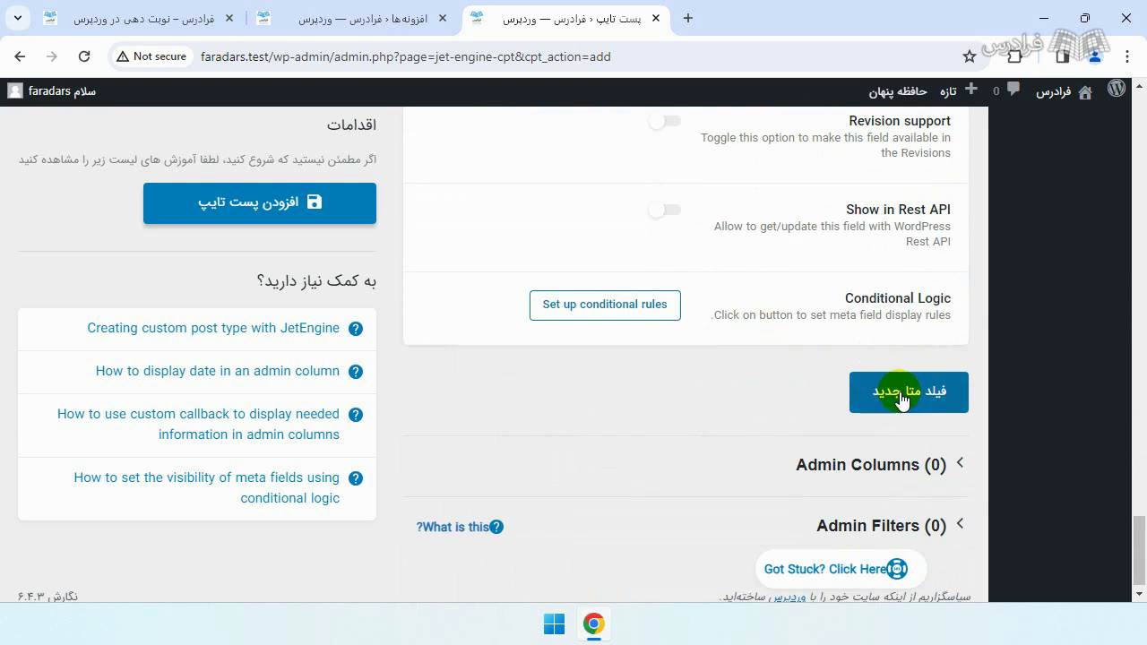
pyautogui.click(913, 400)
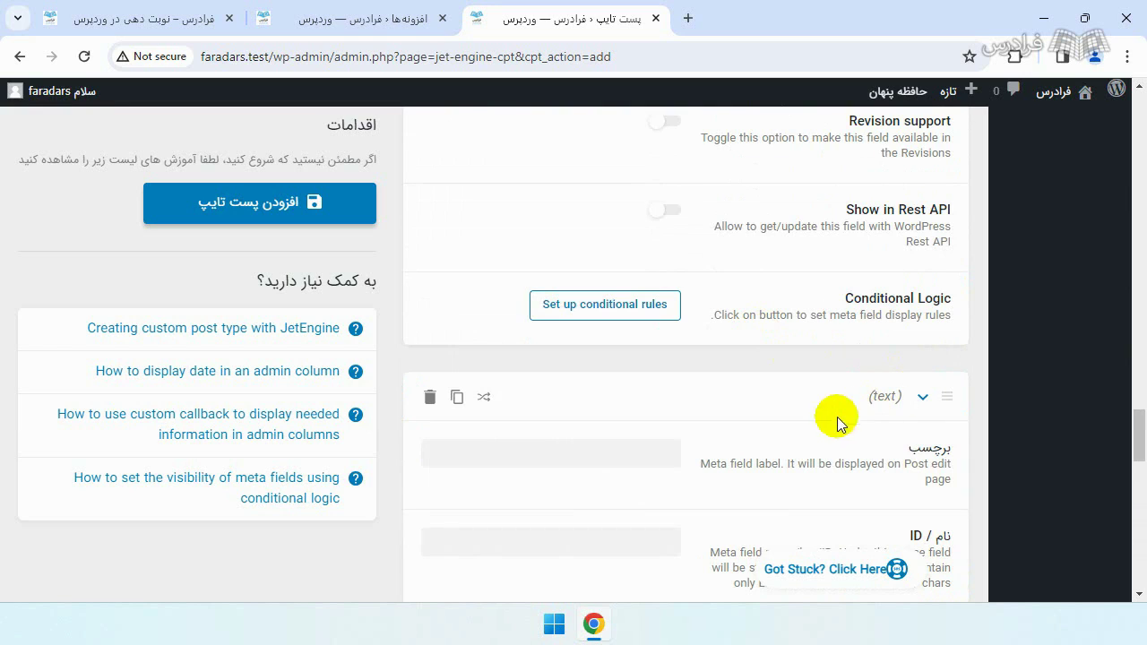
pyautogui.scroll(-1, 686, 457)
pyautogui.scroll(-1, 686, 457)
pyautogui.click(674, 364)
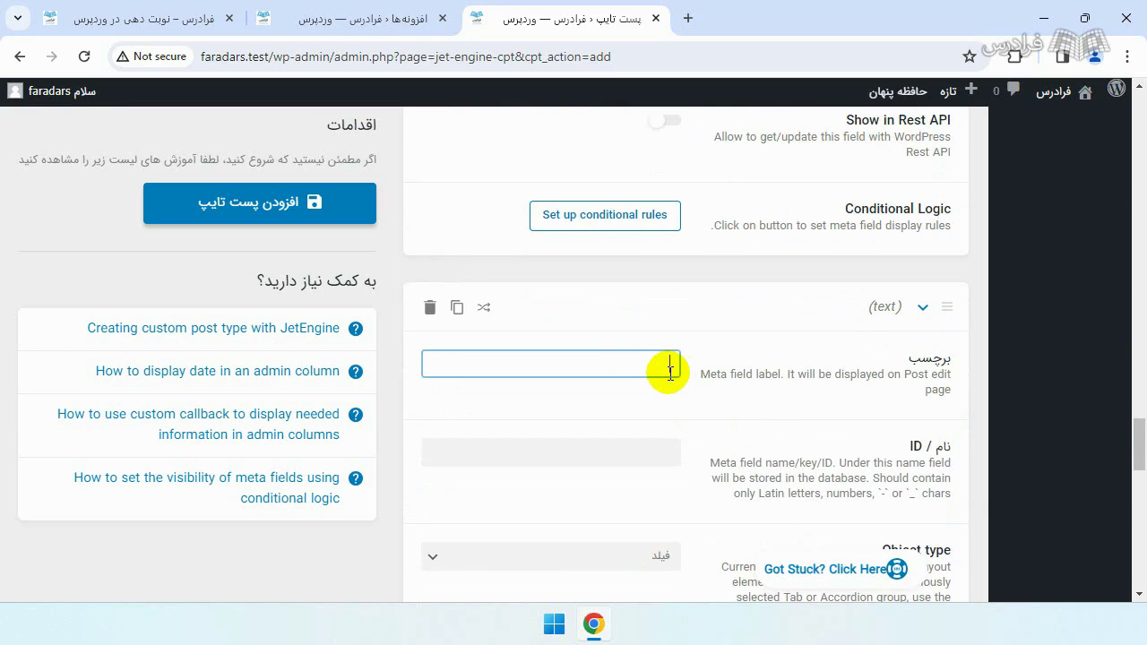
pyautogui.write('ja')
pyautogui.press('BackSpace')
pyautogui.press('BackSpace')
pyautogui.write('تصویر سرویس')
pyautogui.click(637, 450)
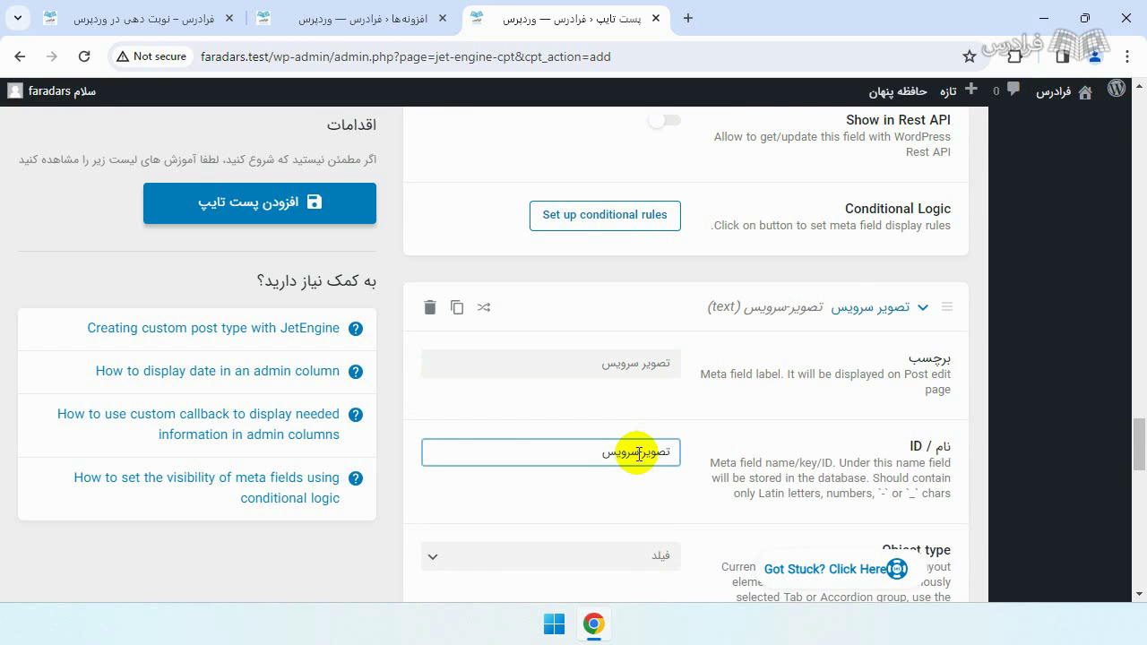
# - Set the name/ID of the تصویر سرویس meta field to service_image
pyautogui.hotkey('ctrl', 'a')
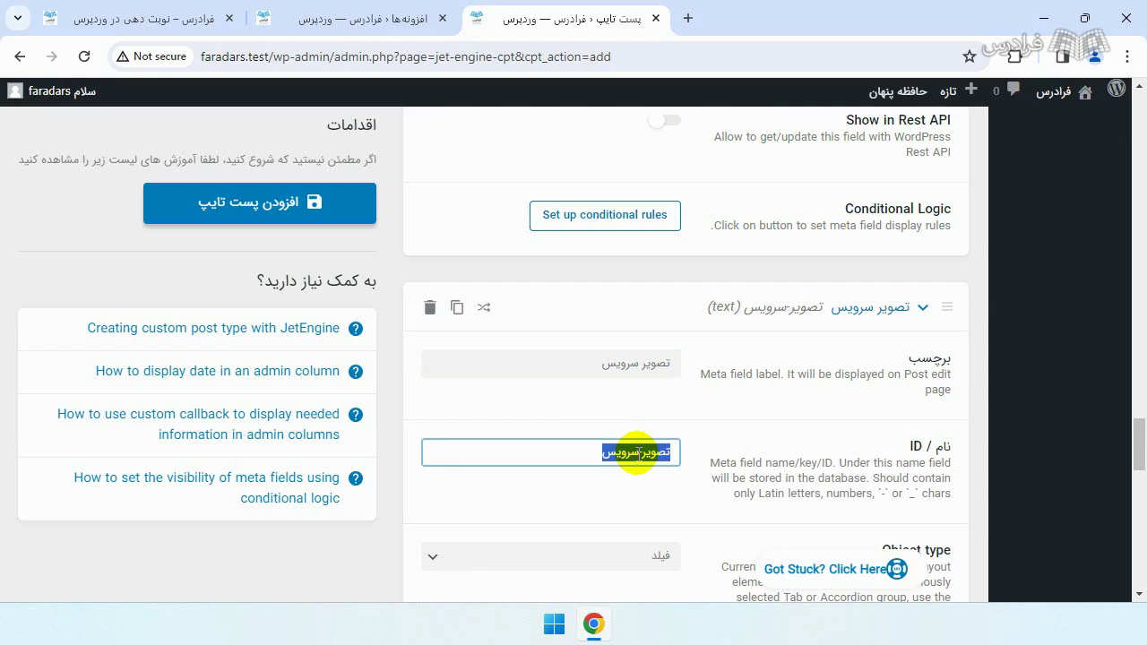
pyautogui.press('BackSpace')
pyautogui.write('ser')
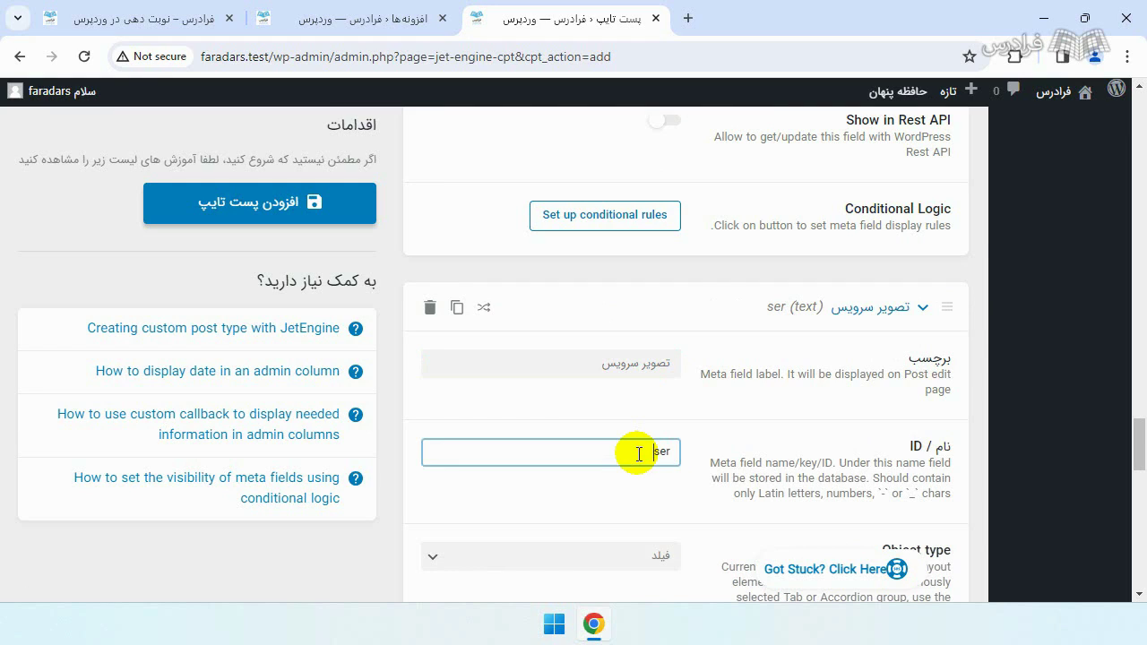
pyautogui.write('vice_image')
# - Set the تصویر سرویس field's type to مدیا and its value format to Array with media ID and URL
pyautogui.scroll(-1, 610, 466)
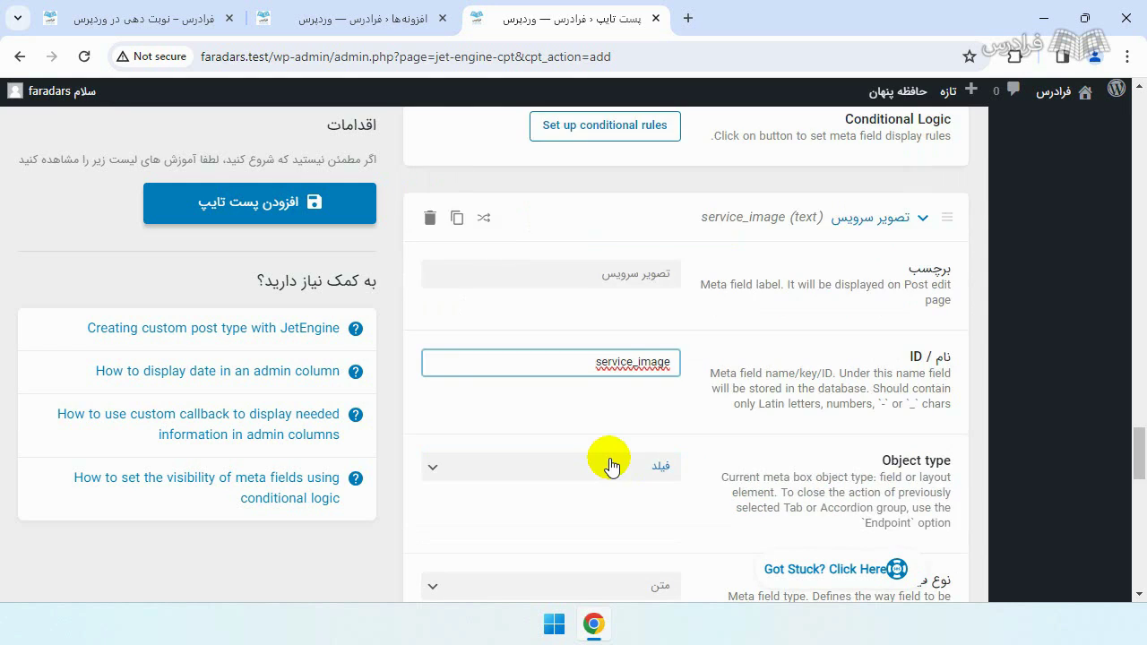
pyautogui.scroll(-2, 609, 462)
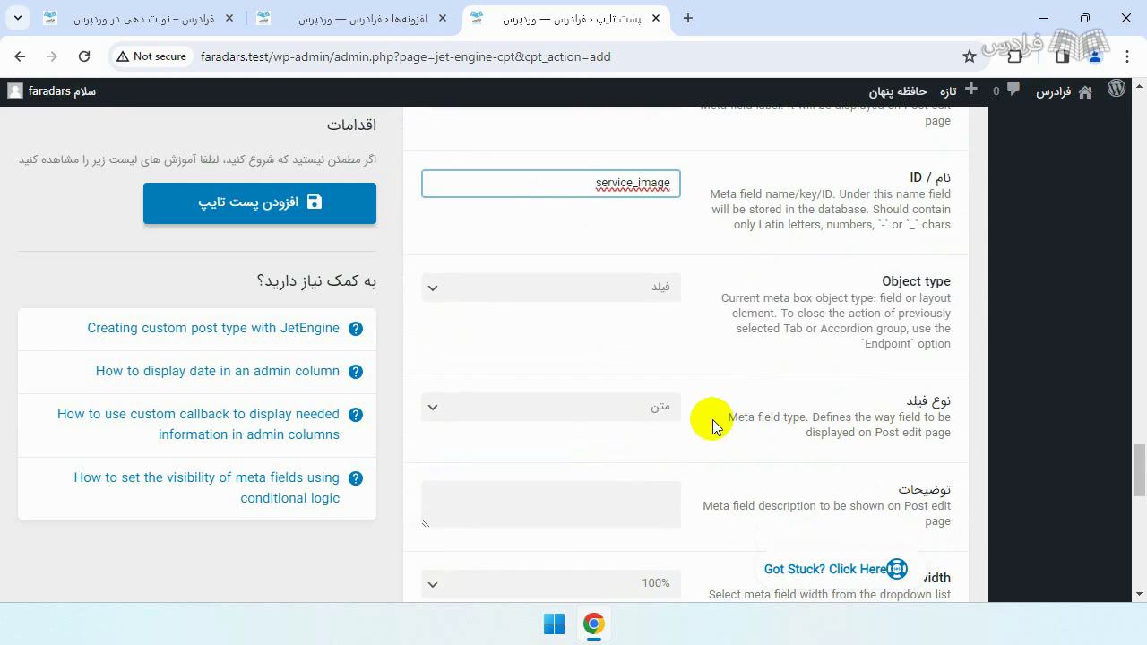
pyautogui.click(661, 407)
pyautogui.click(659, 223)
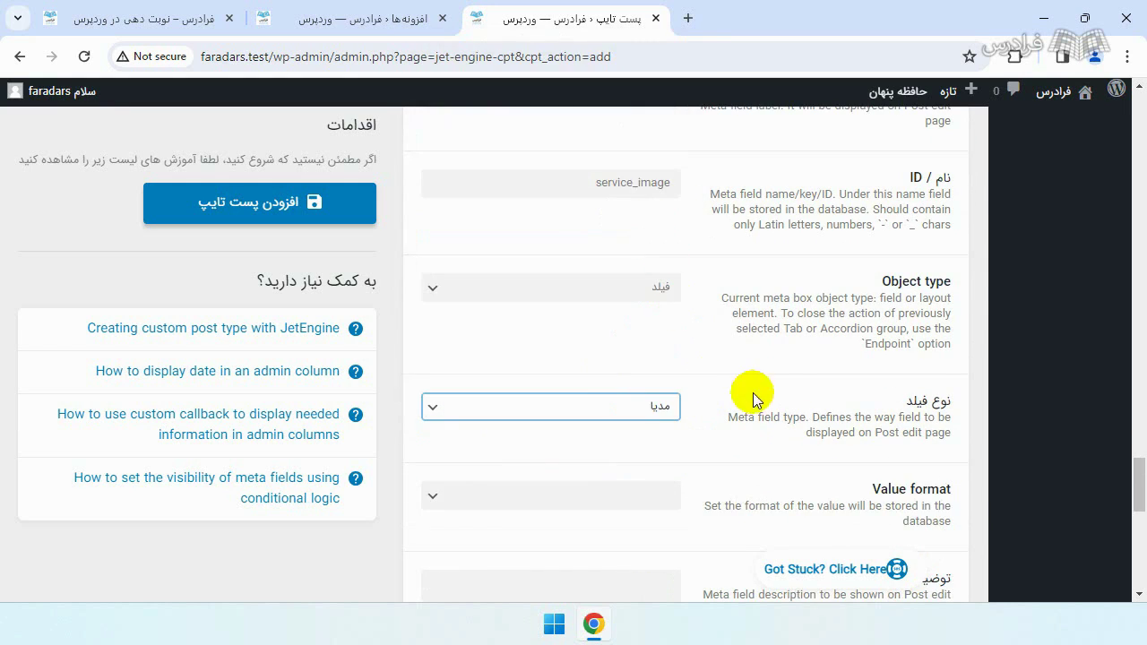
pyautogui.scroll(-1, 807, 403)
pyautogui.click(668, 406)
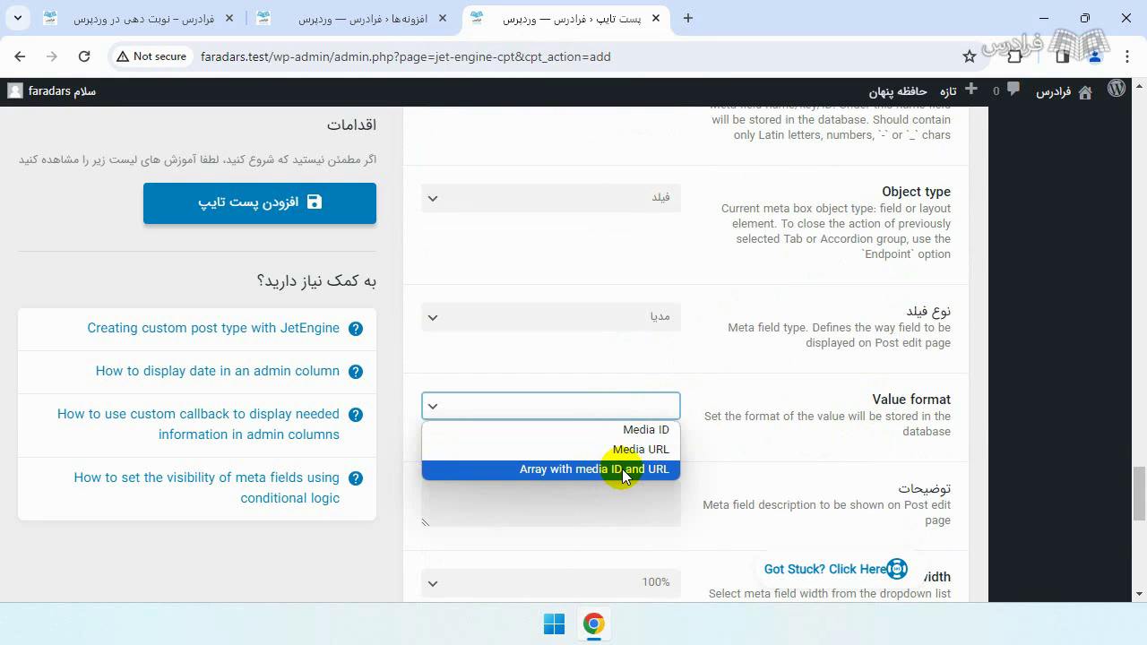
pyautogui.click(624, 475)
# - Keep the remaining options of the تصویر سرویس field and save the new post type
pyautogui.scroll(-4, 608, 459)
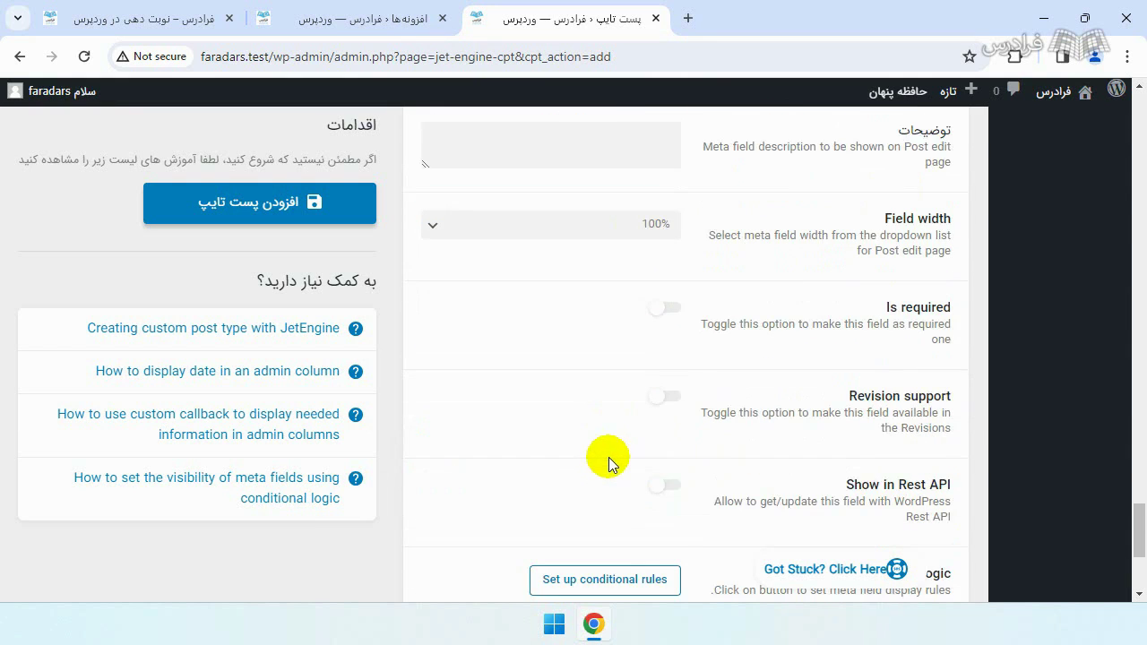
pyautogui.scroll(3, 608, 457)
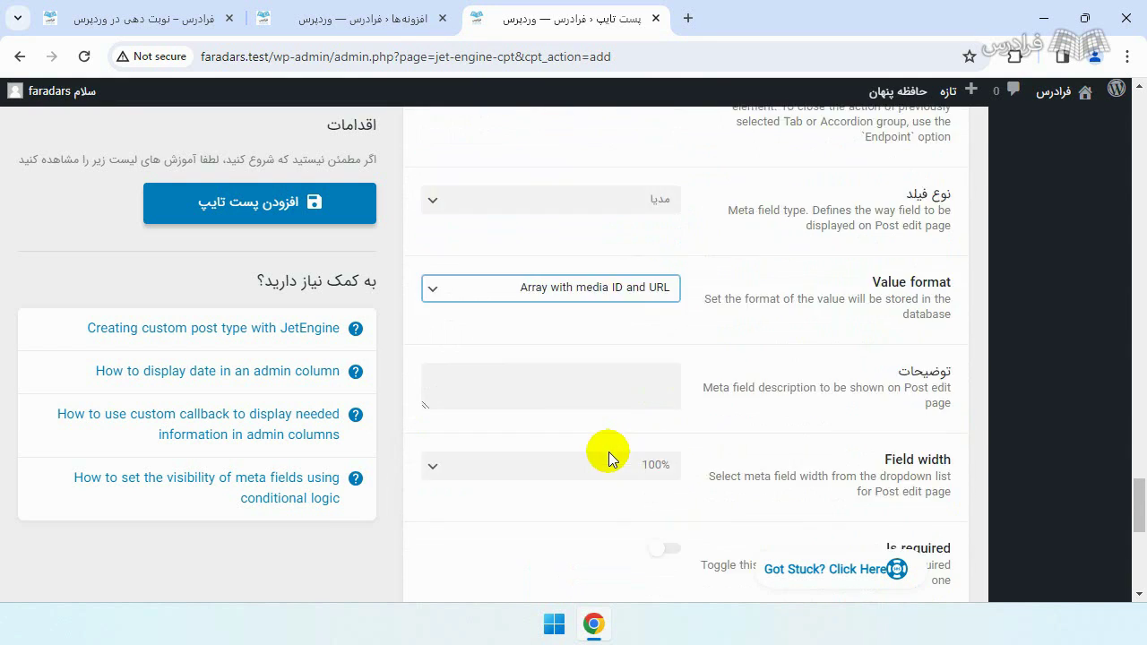
pyautogui.scroll(2, 608, 457)
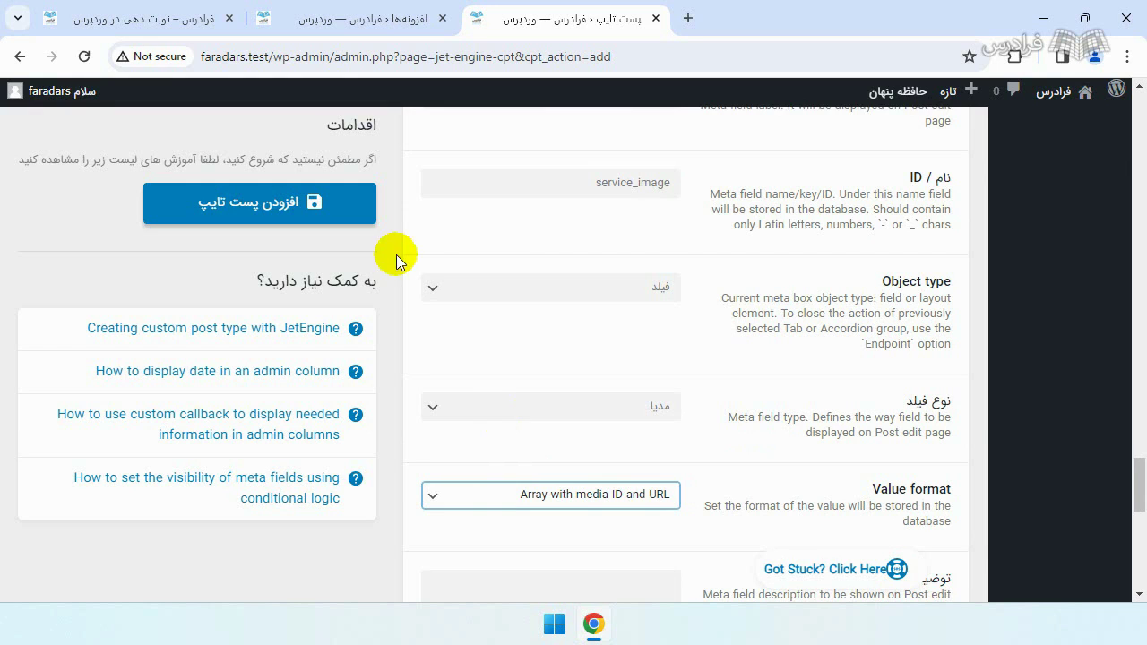
pyautogui.click(227, 203)
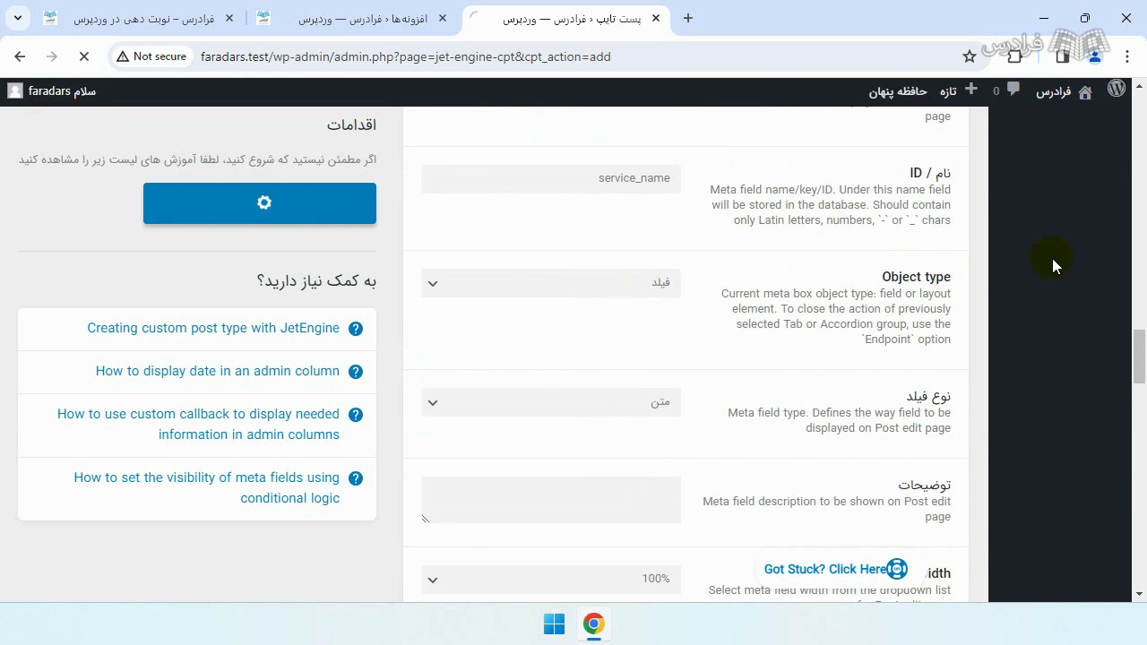
# - Open the سرویس‌ها post list and start a new service titled مشاوره کودک
pyautogui.scroll(-4, 1031, 264)
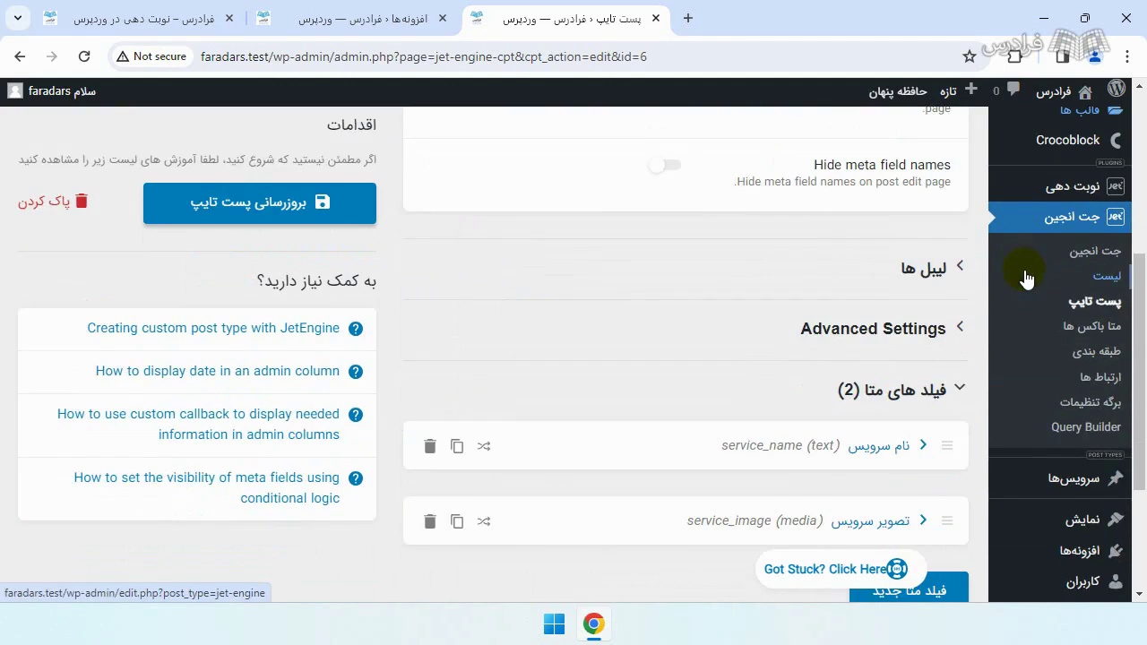
pyautogui.moveTo(1056, 489)
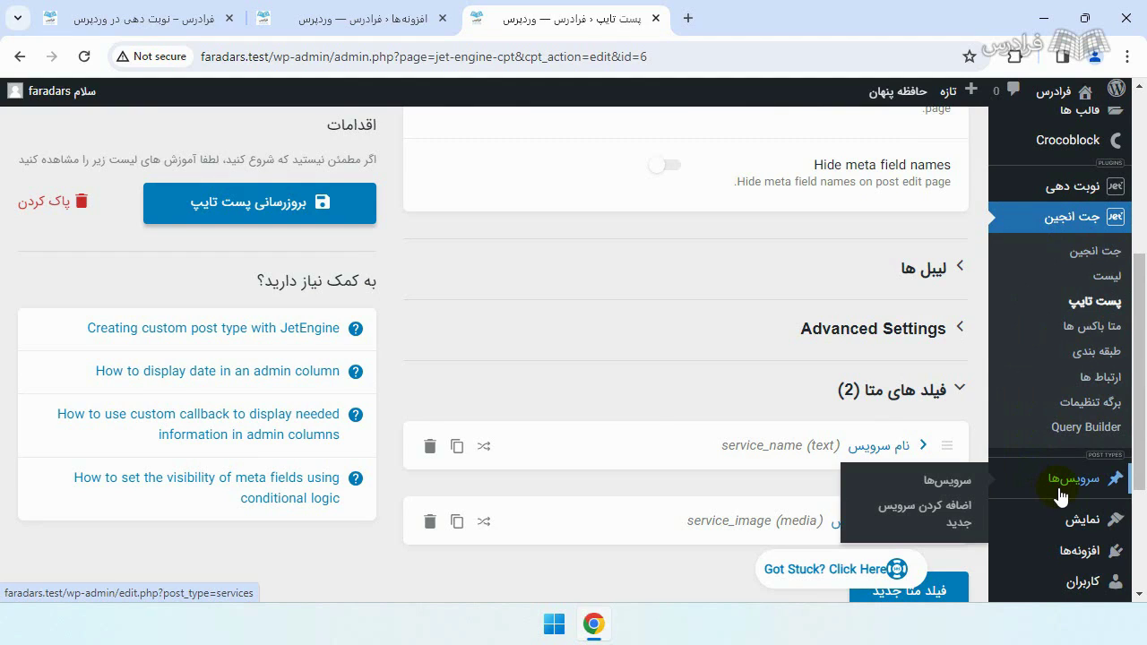
pyautogui.click(1062, 480)
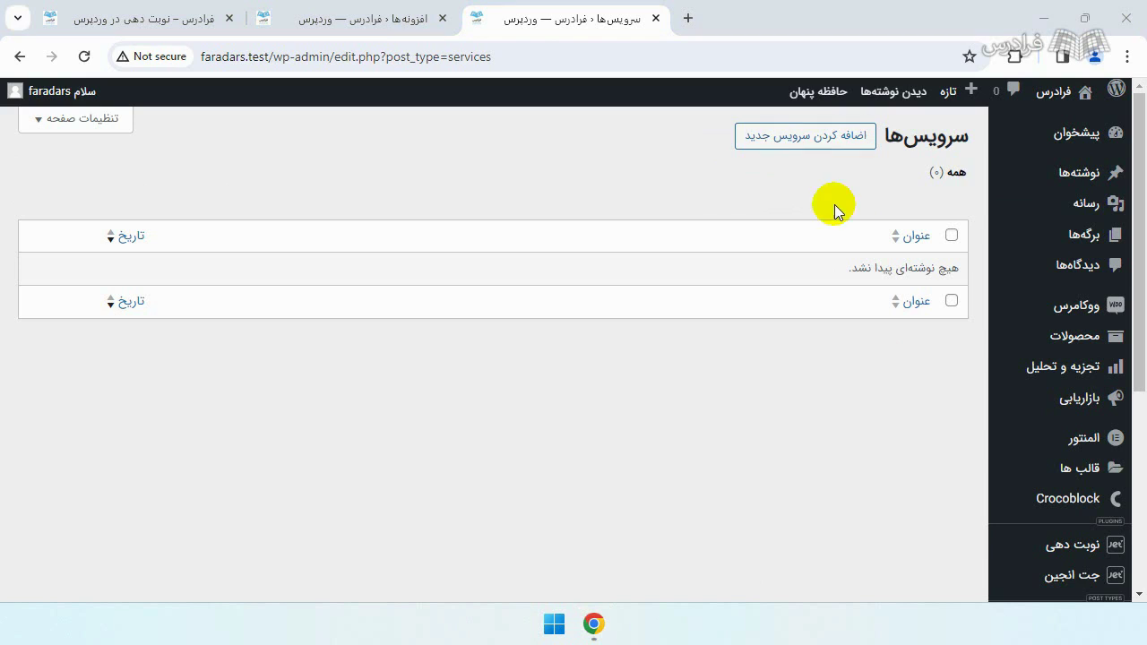
pyautogui.click(850, 148)
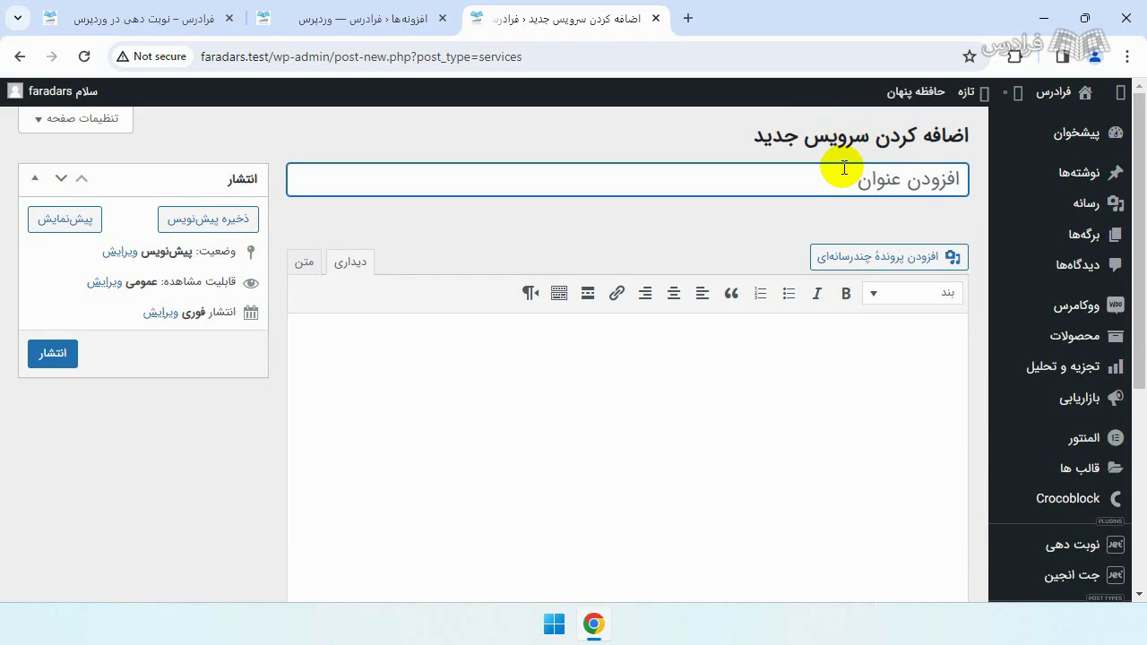
pyautogui.write('مش')
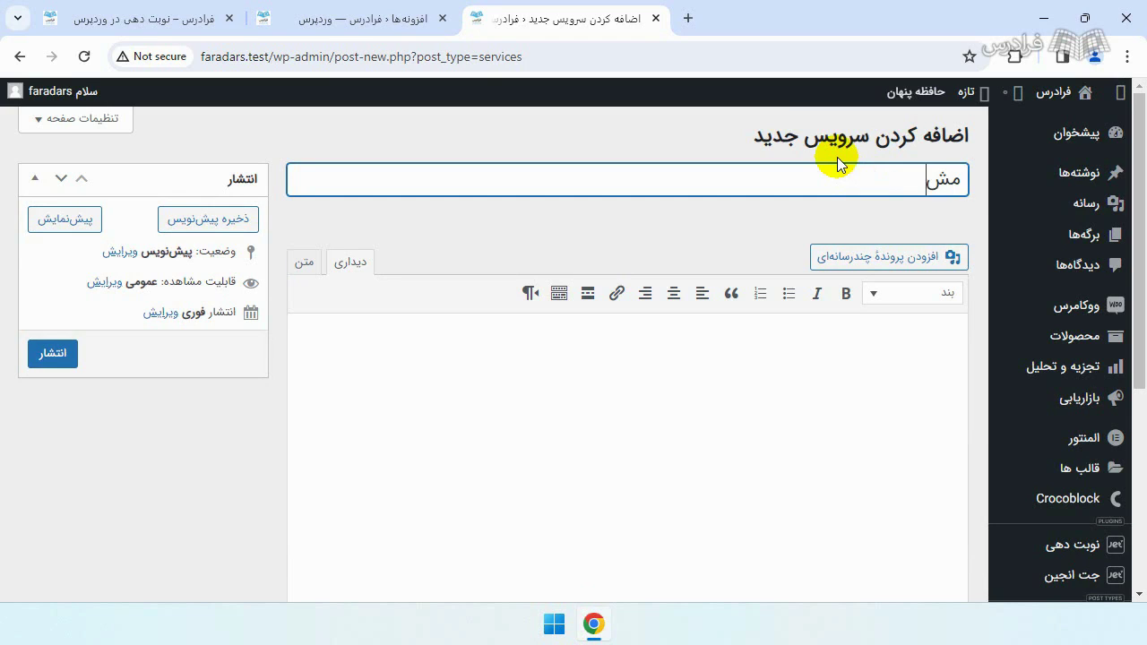
pyautogui.write('اوره کودک')
# - Copy the service's title مشاوره کودک into its نام سرویس meta field
pyautogui.tripleClick(876, 177)
pyautogui.hotkey('ctrl', 'c')
pyautogui.scroll(-5, 887, 314)
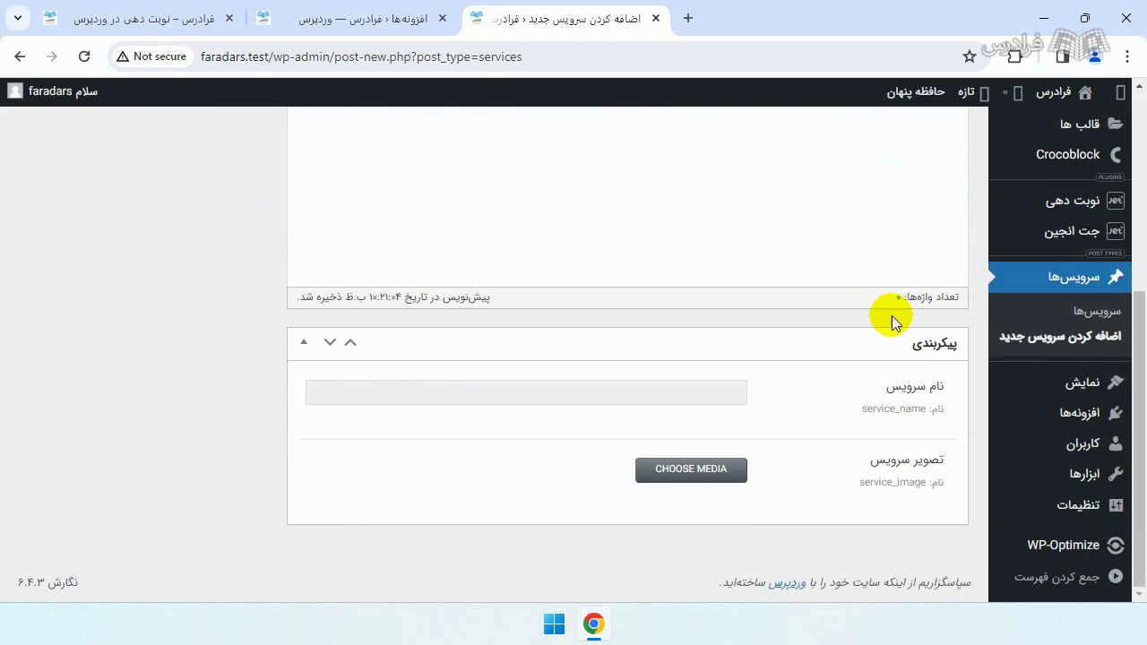
pyautogui.click(733, 394)
pyautogui.hotkey('ctrl', 'v')
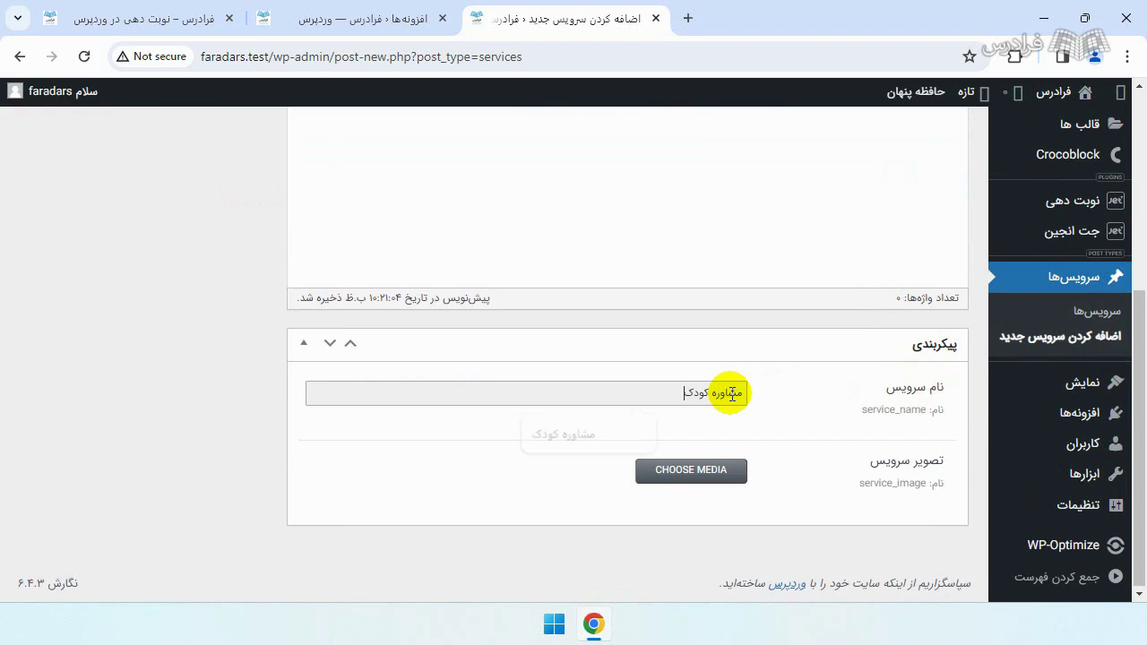
# - Publish the مشاوره کودک service with its content and image left empty
pyautogui.scroll(3, 837, 349)
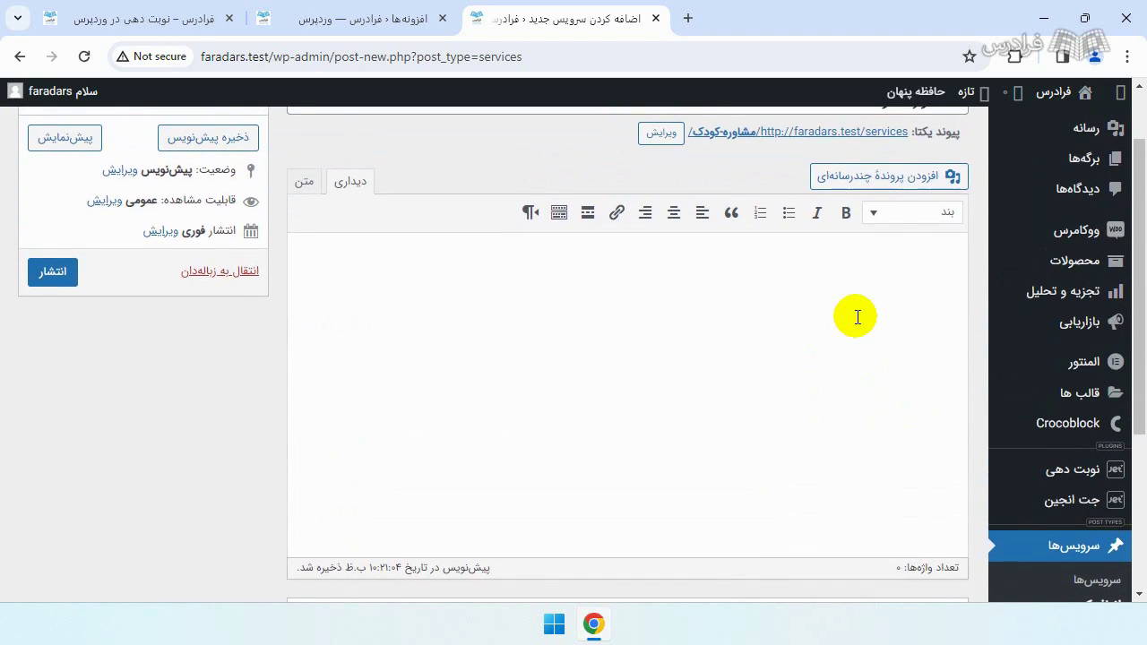
pyautogui.scroll(1, 856, 316)
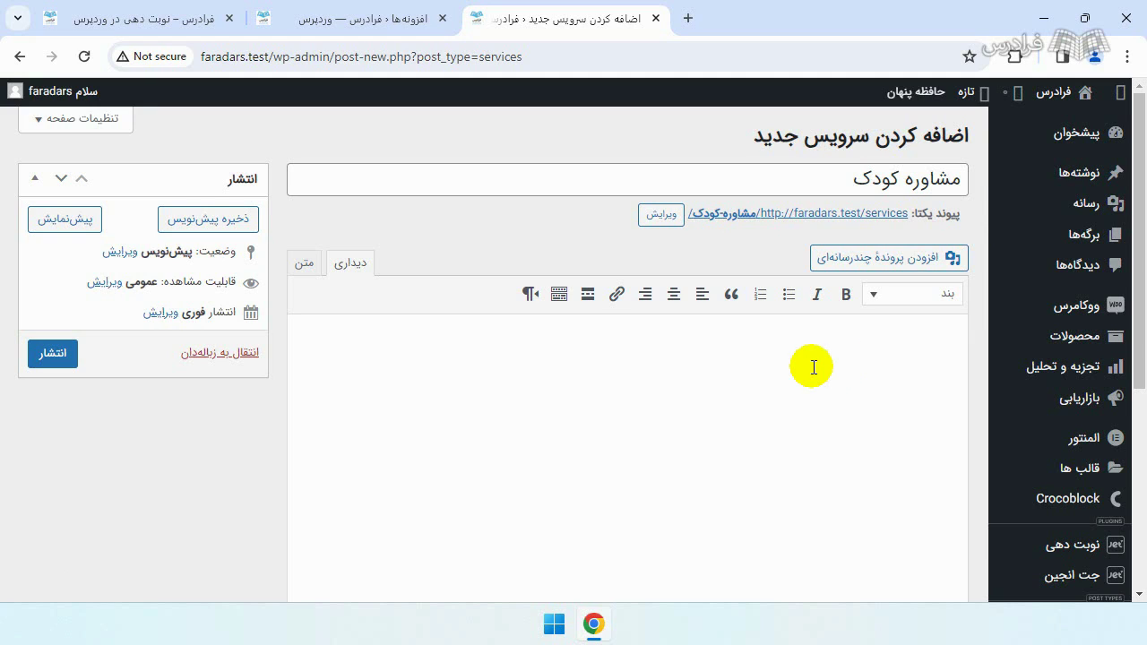
pyautogui.scroll(-4, 833, 374)
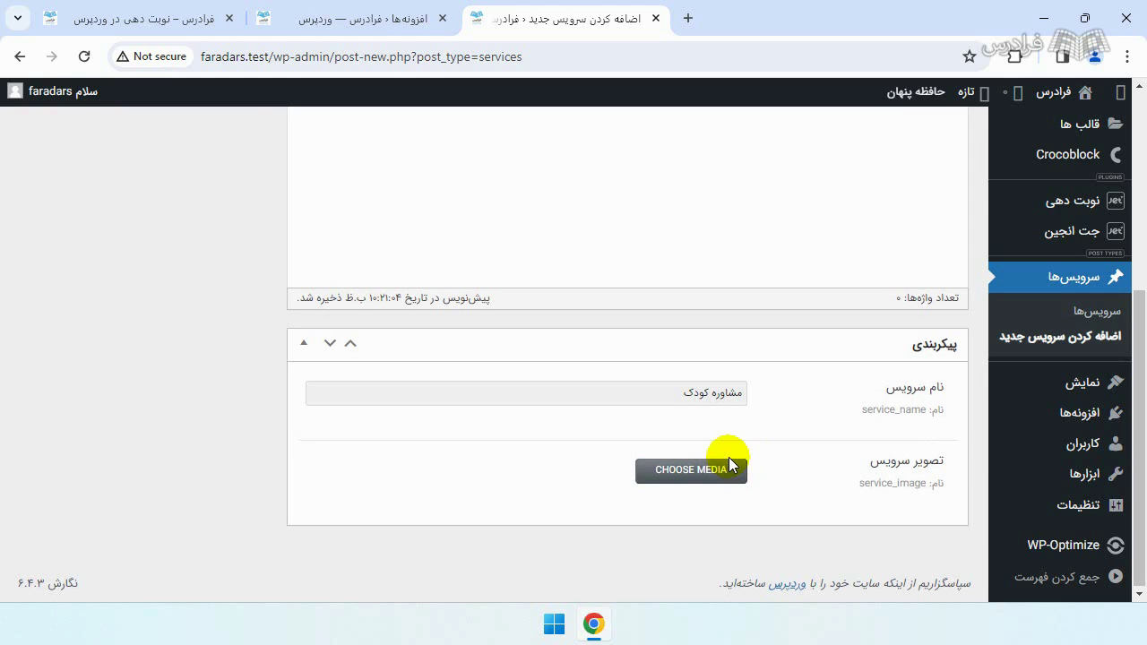
pyautogui.scroll(5, 728, 457)
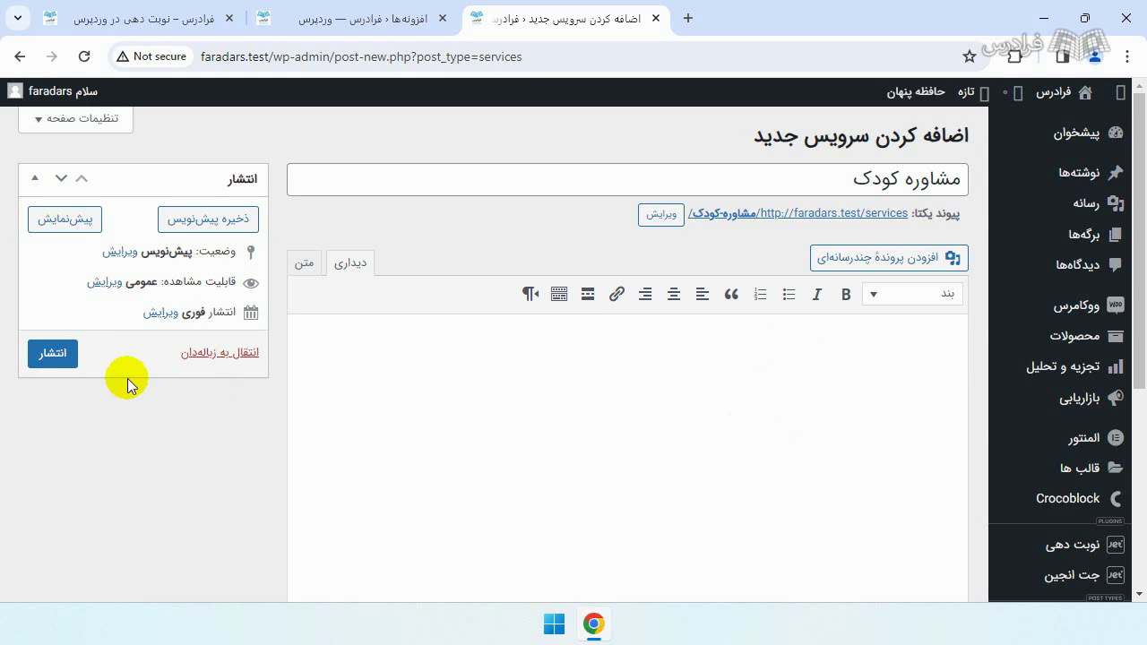
pyautogui.click(53, 352)
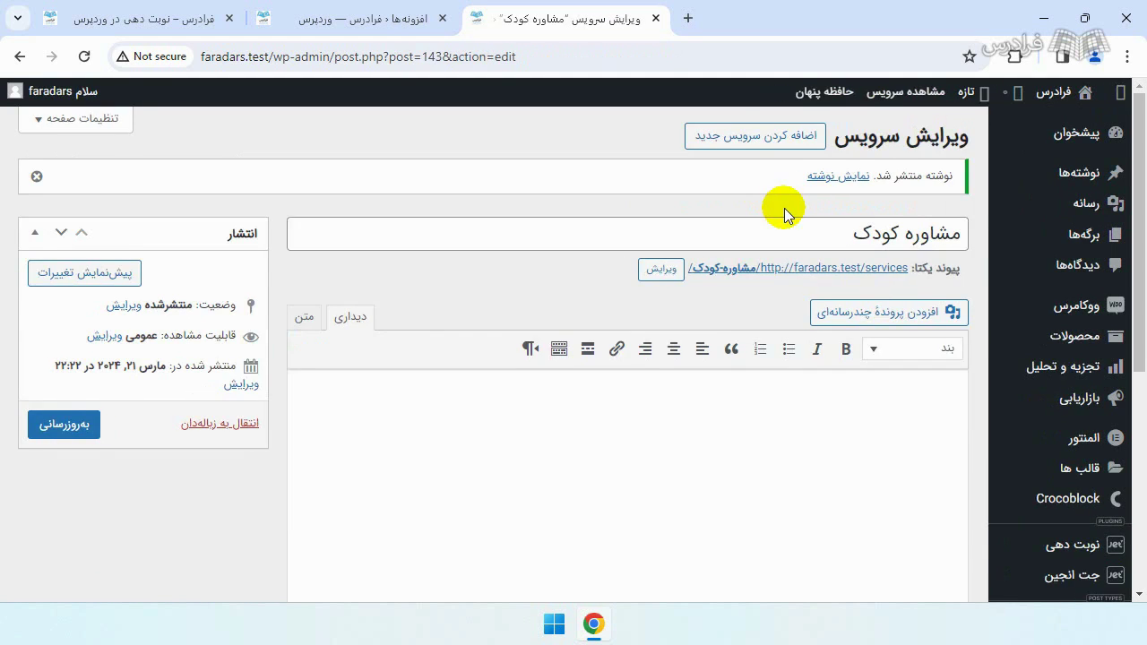
# - Go back to the services list and view the مشاوره کودک service's public page in a new tab
pyautogui.scroll(-3, 784, 207)
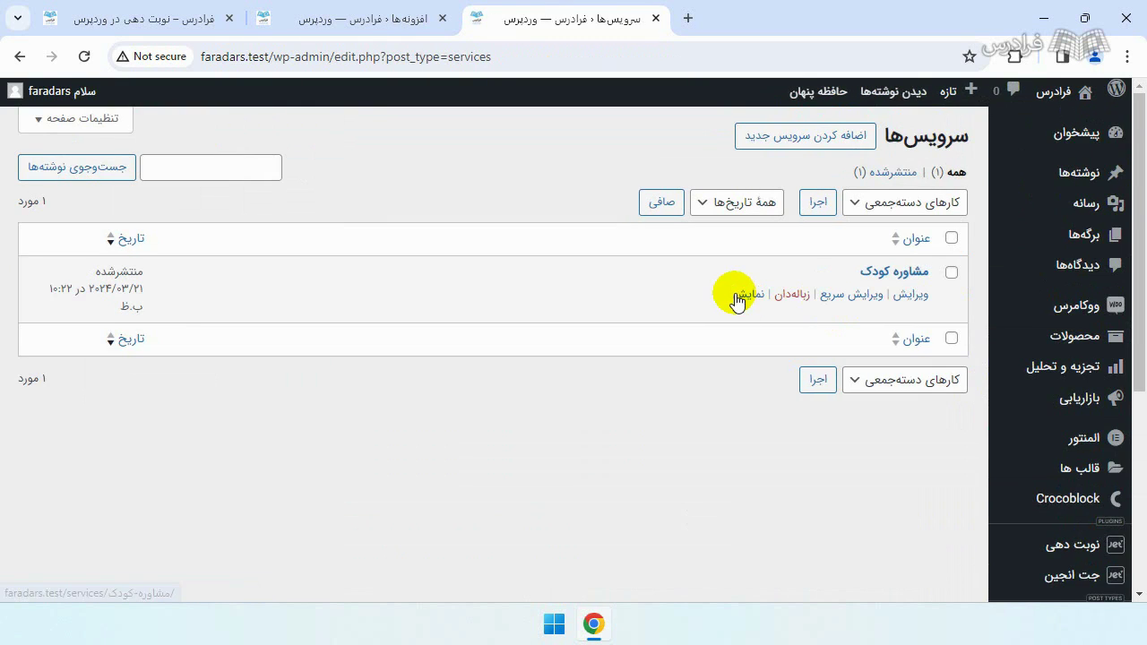
pyautogui.middleClick(747, 294)
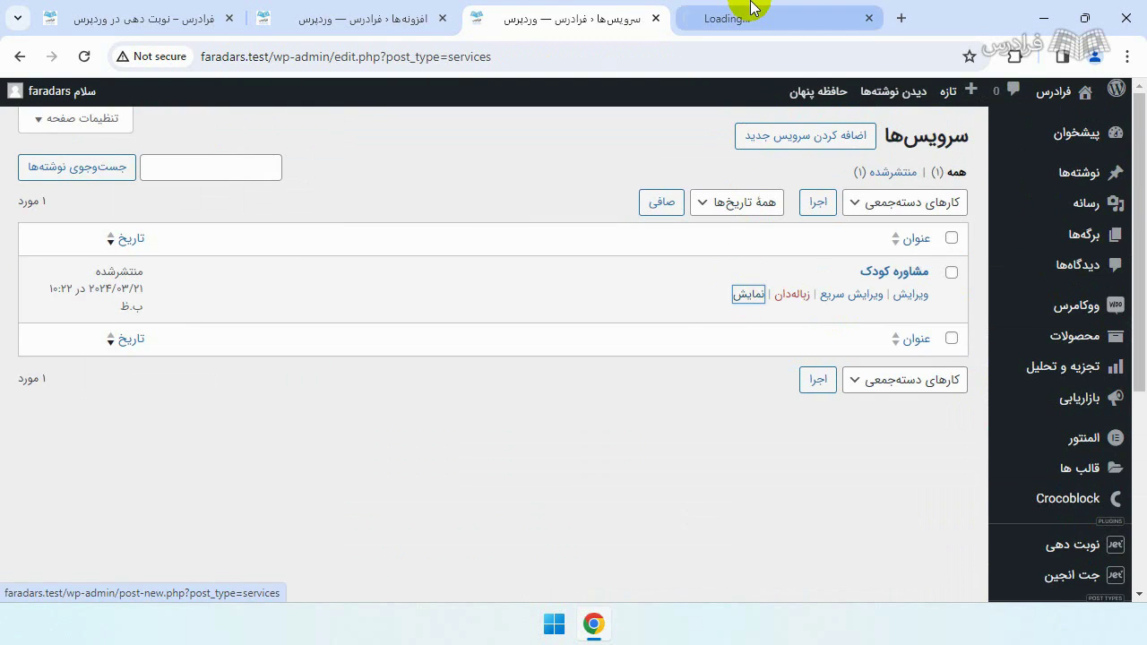
pyautogui.click(748, 11)
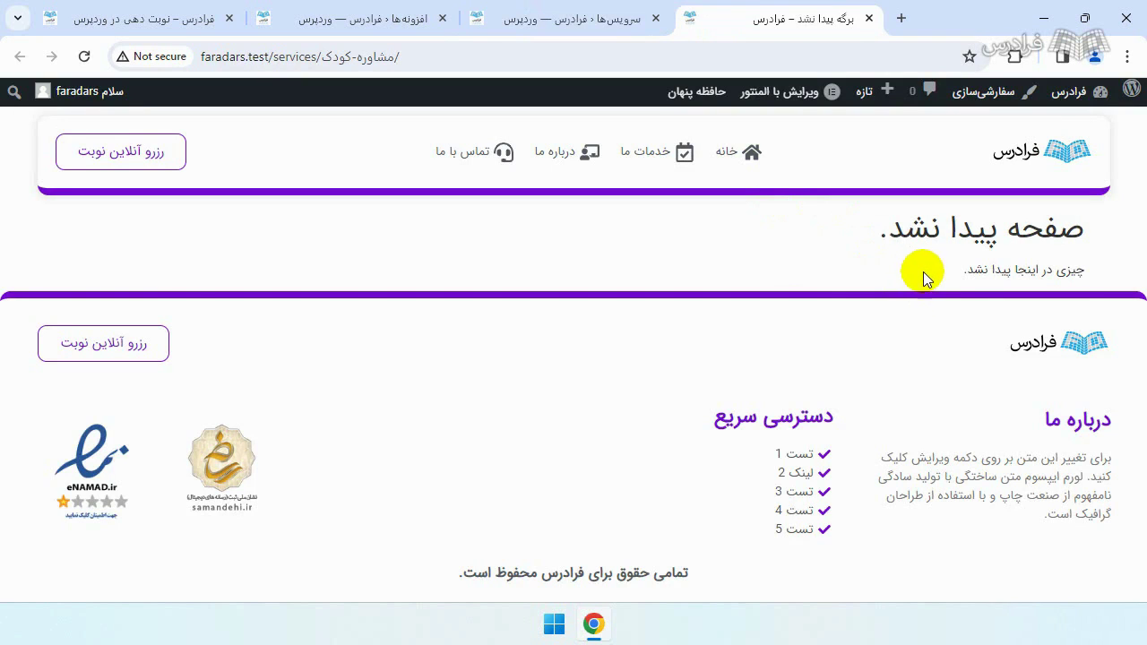
pyautogui.moveTo(926, 274); pyautogui.dragTo(1098, 240)
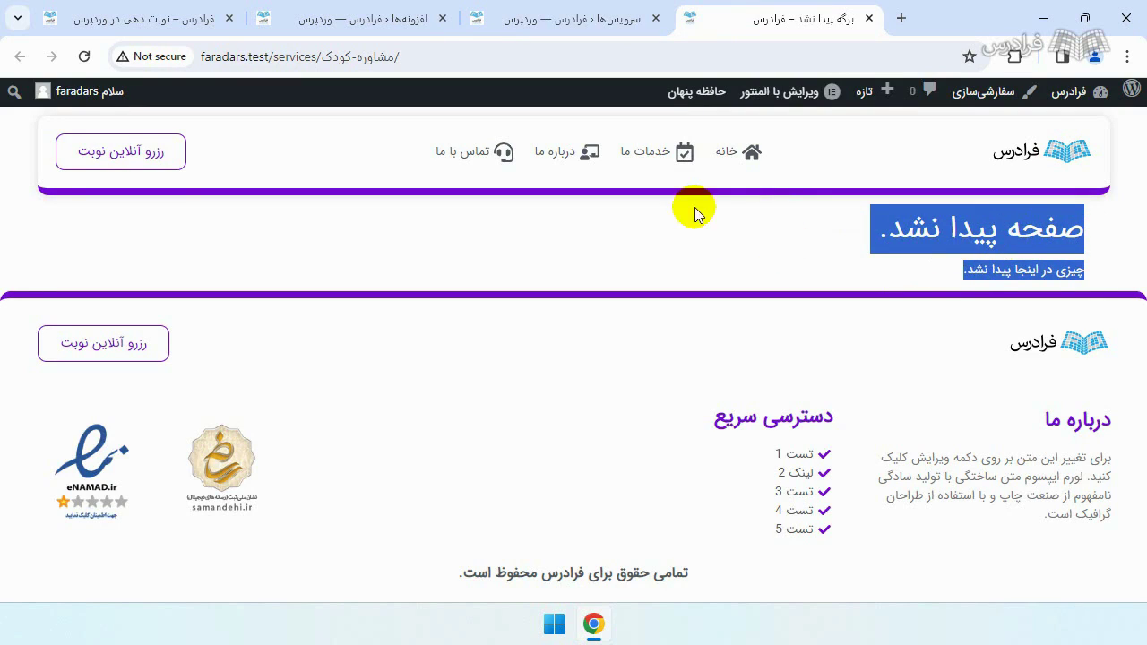
# - Return to the WordPress admin and re-save the permalink settings (پیوندهای یکتا) without changing any option
pyautogui.click(616, 20)
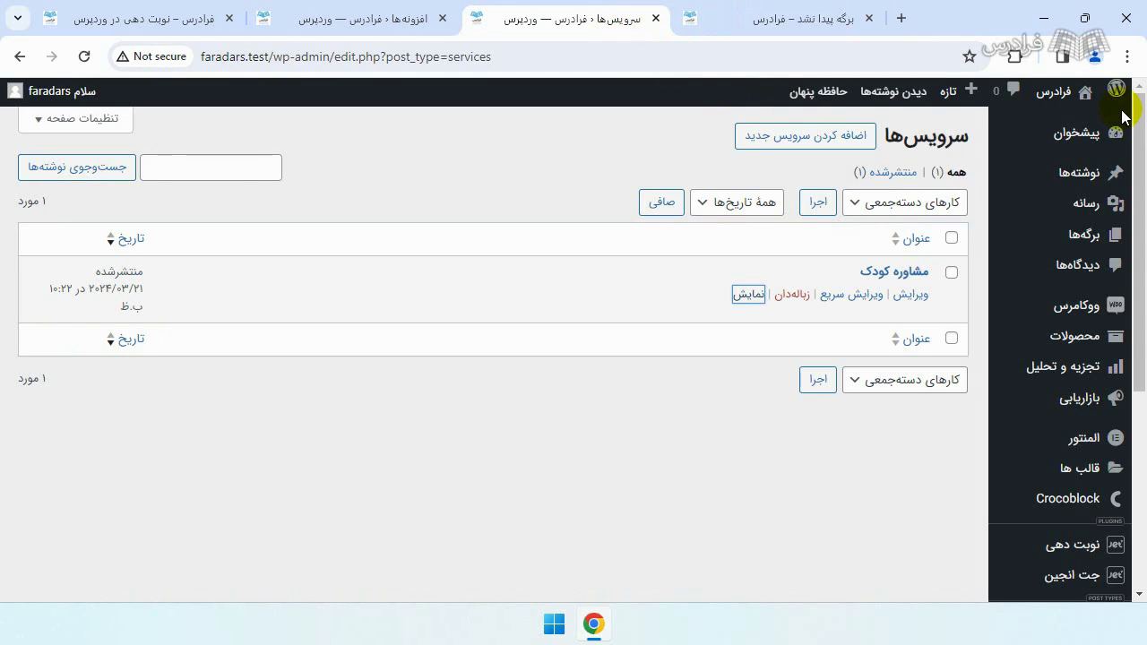
pyautogui.scroll(-4, 1075, 300)
pyautogui.moveTo(1075, 508)
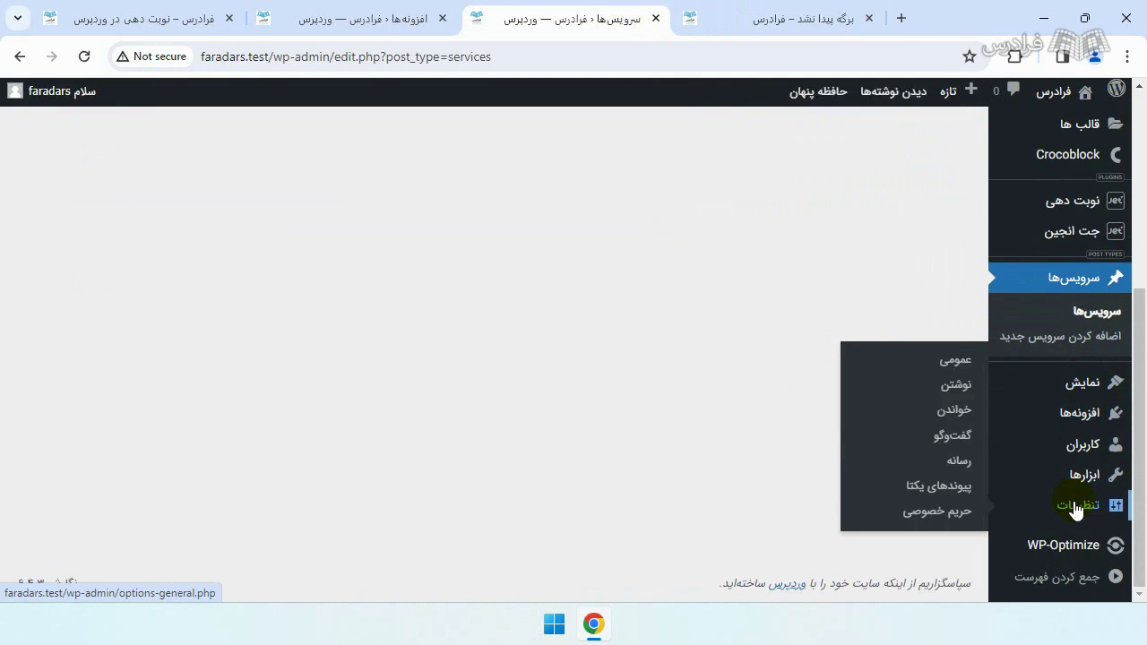
pyautogui.click(948, 491)
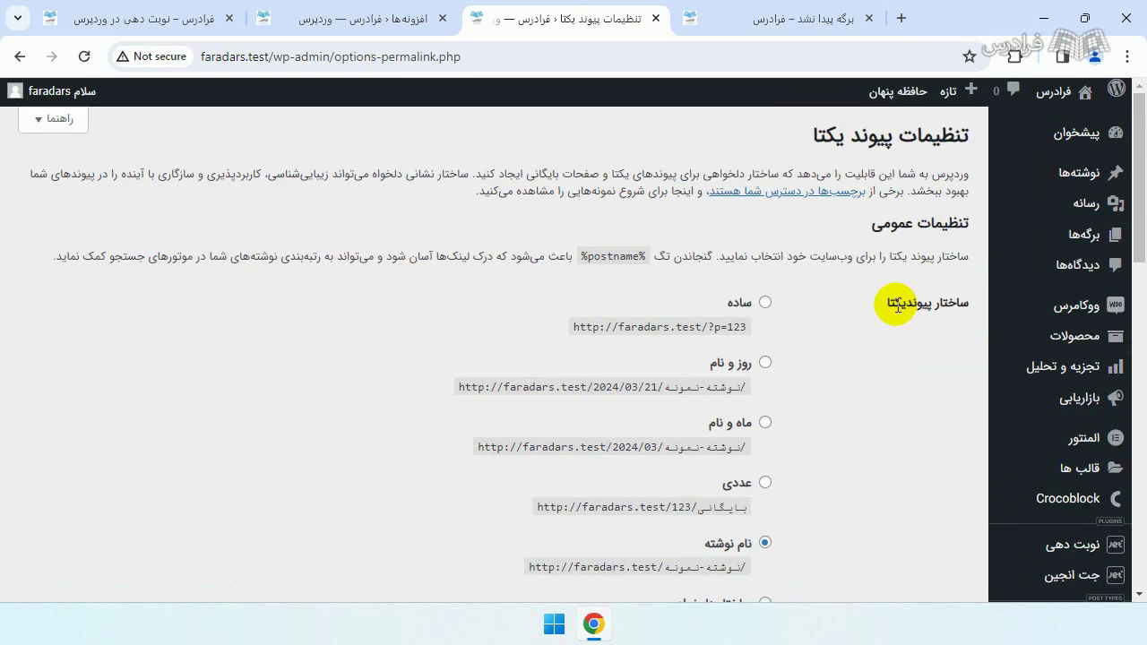
pyautogui.scroll(-10, 749, 521)
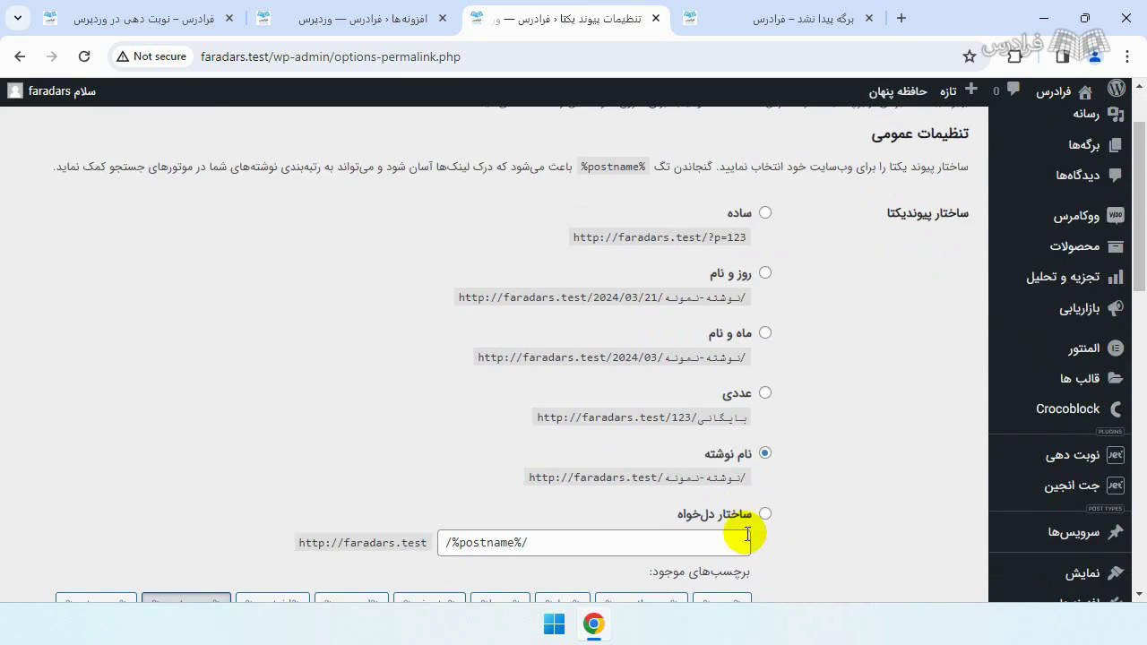
pyautogui.scroll(-2, 762, 462)
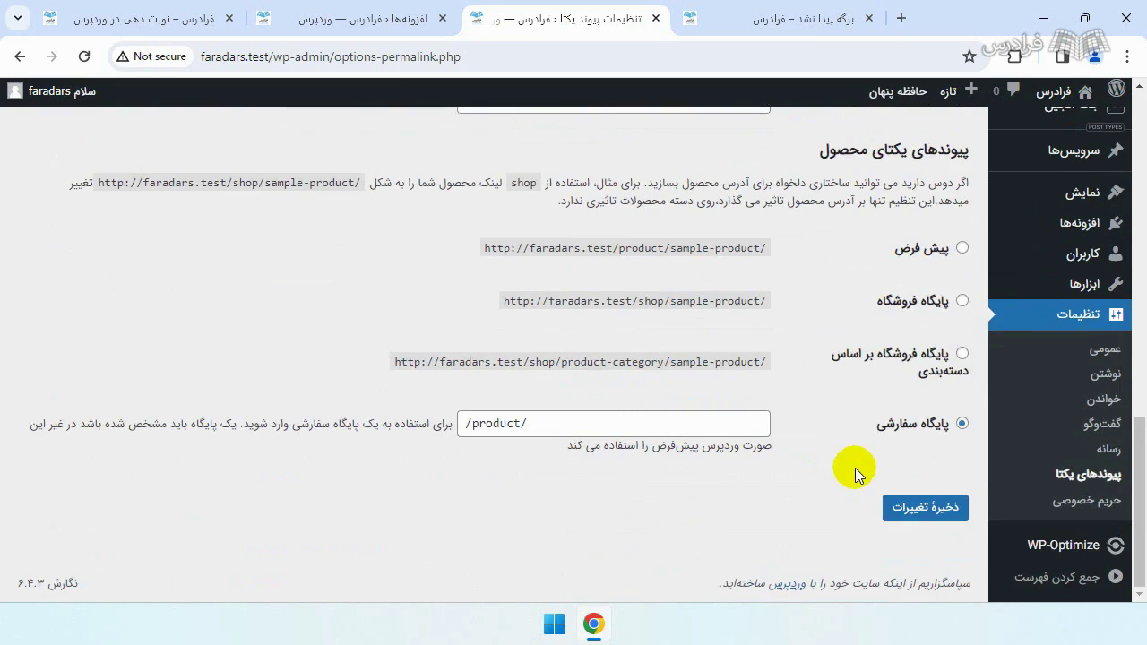
pyautogui.click(926, 507)
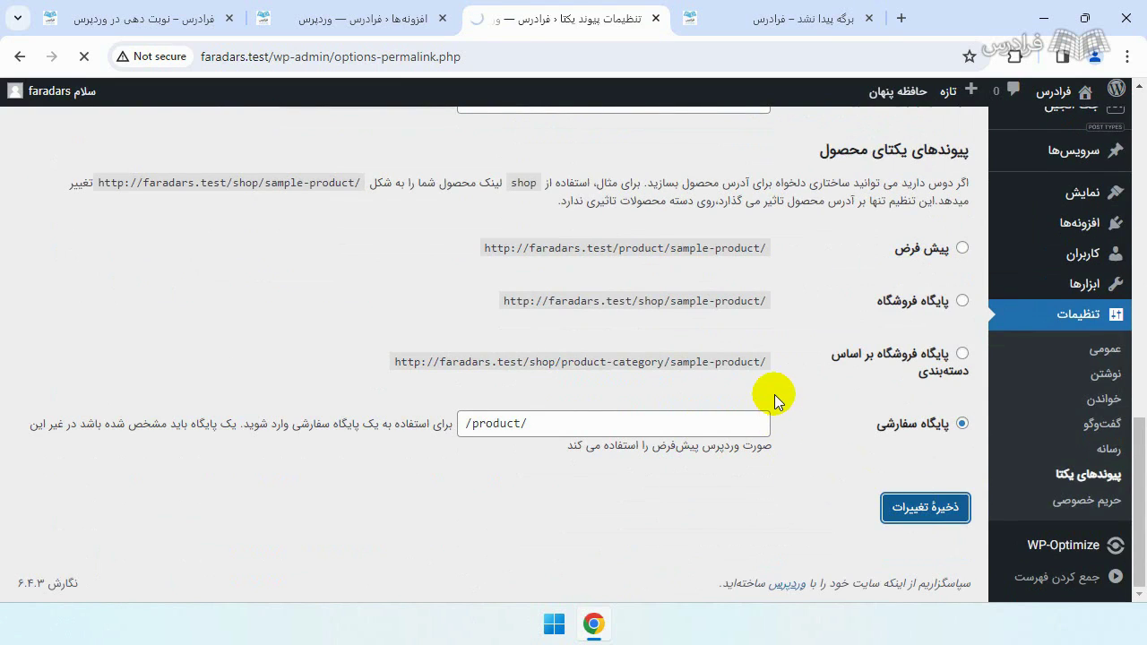
# - Reload the مشاوره کودک service's public page and check the title it displays
pyautogui.click(771, 18)
pyautogui.click(85, 59)
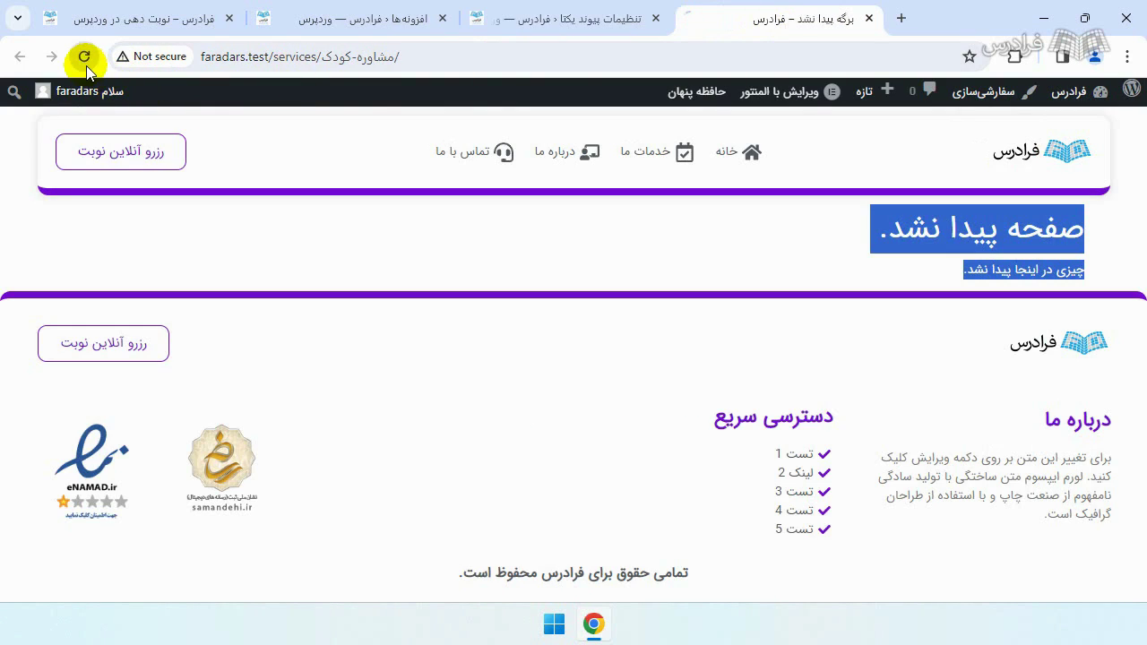
pyautogui.moveTo(743, 238); pyautogui.dragTo(1084, 209)
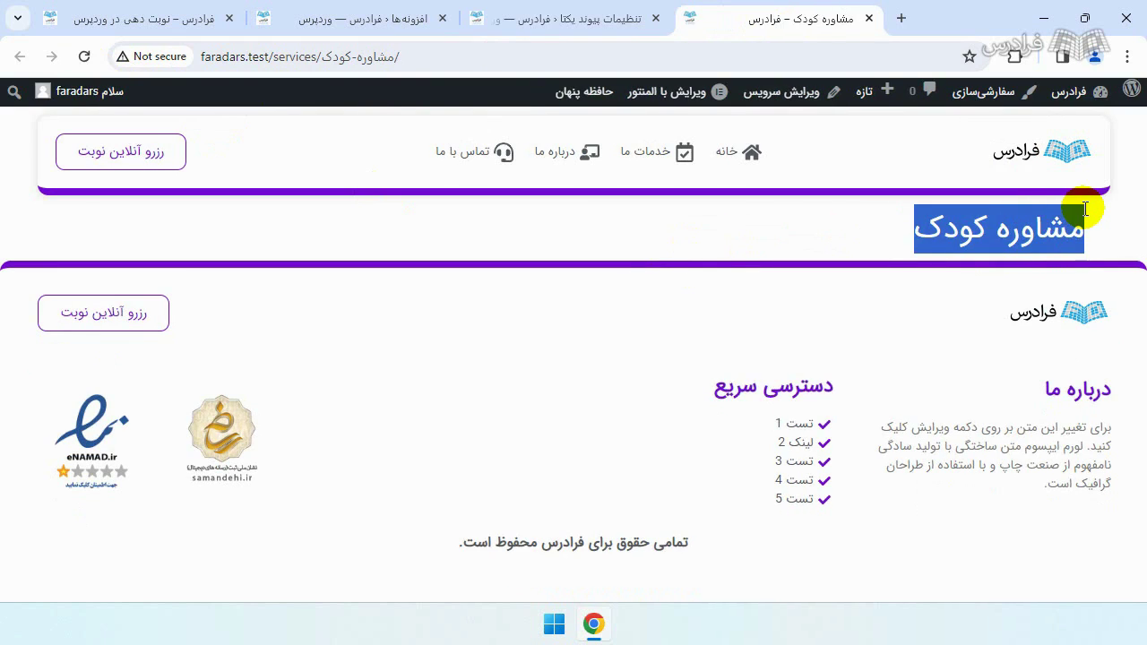
pyautogui.click(1084, 209)
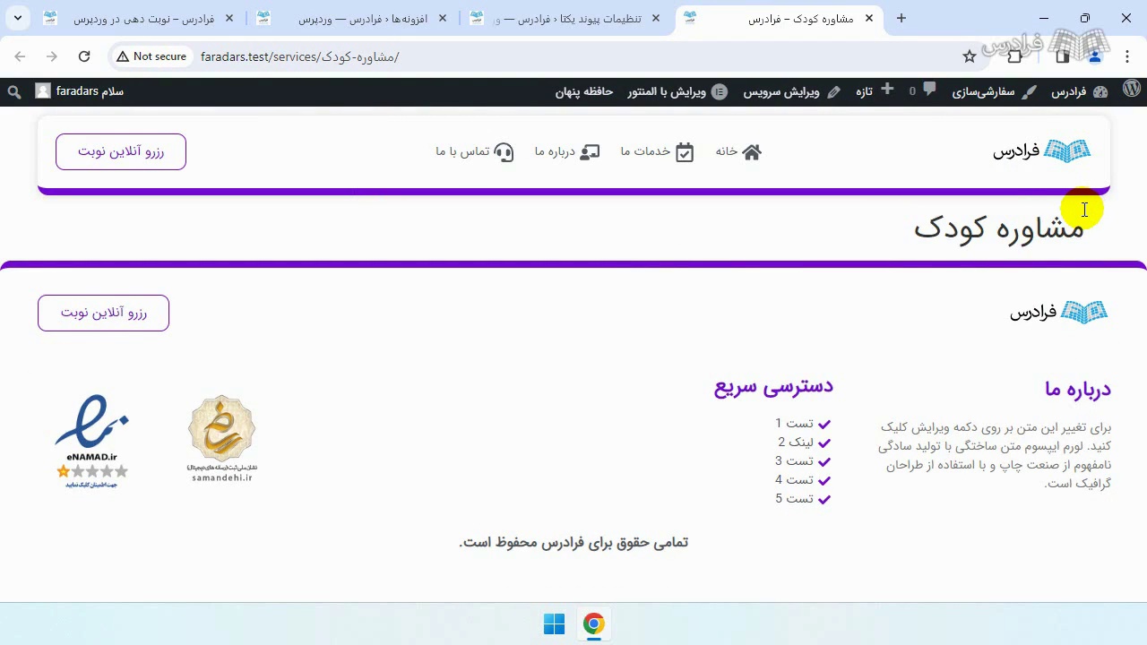
pyautogui.moveTo(1096, 226); pyautogui.dragTo(909, 234)
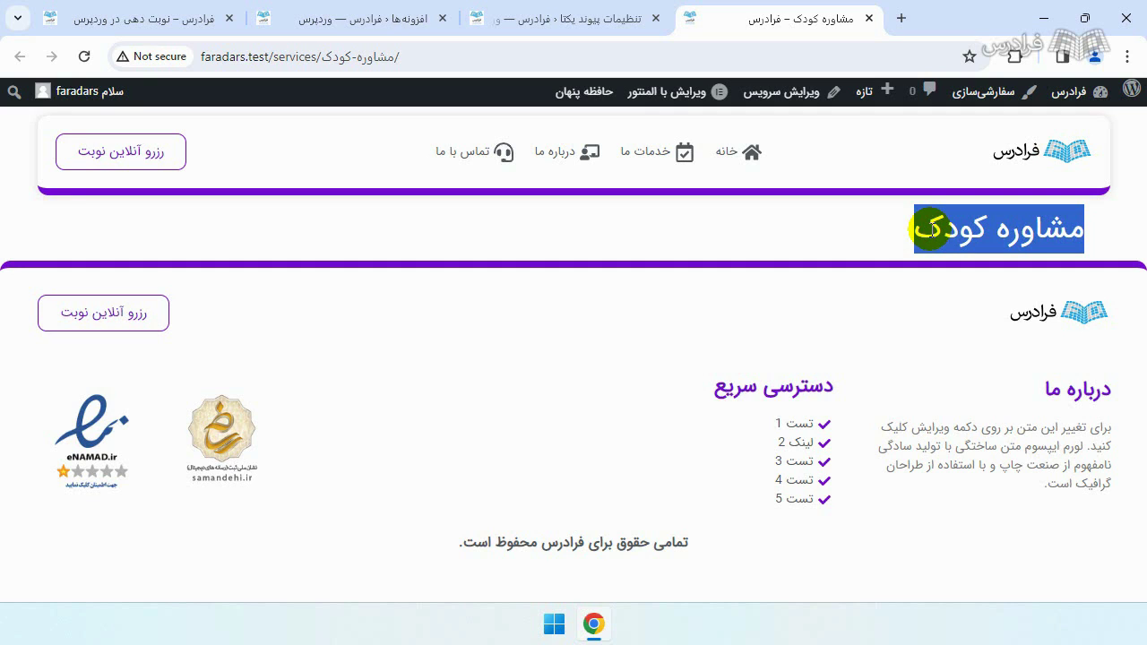
pyautogui.click(930, 228)
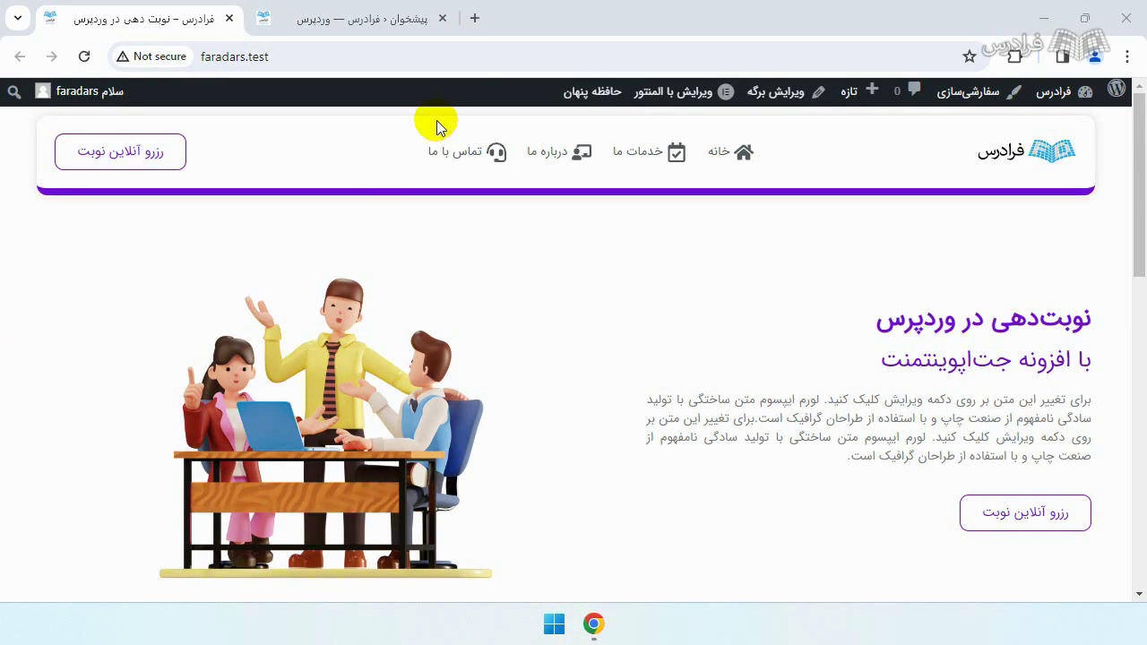
# - Switch to the WordPress admin and open the setup wizard (راه اندازی) of the appointment plugin نوبت دهی
pyautogui.click(376, 17)
pyautogui.scroll(-1, 939, 374)
pyautogui.scroll(-2, 939, 375)
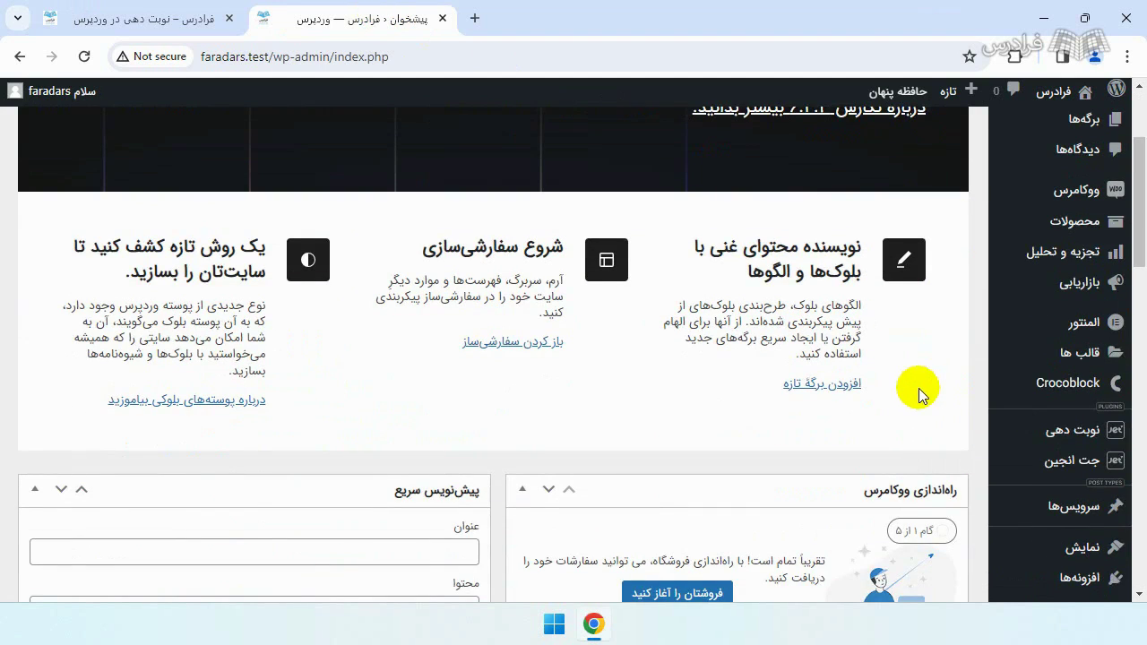
pyautogui.moveTo(1049, 434)
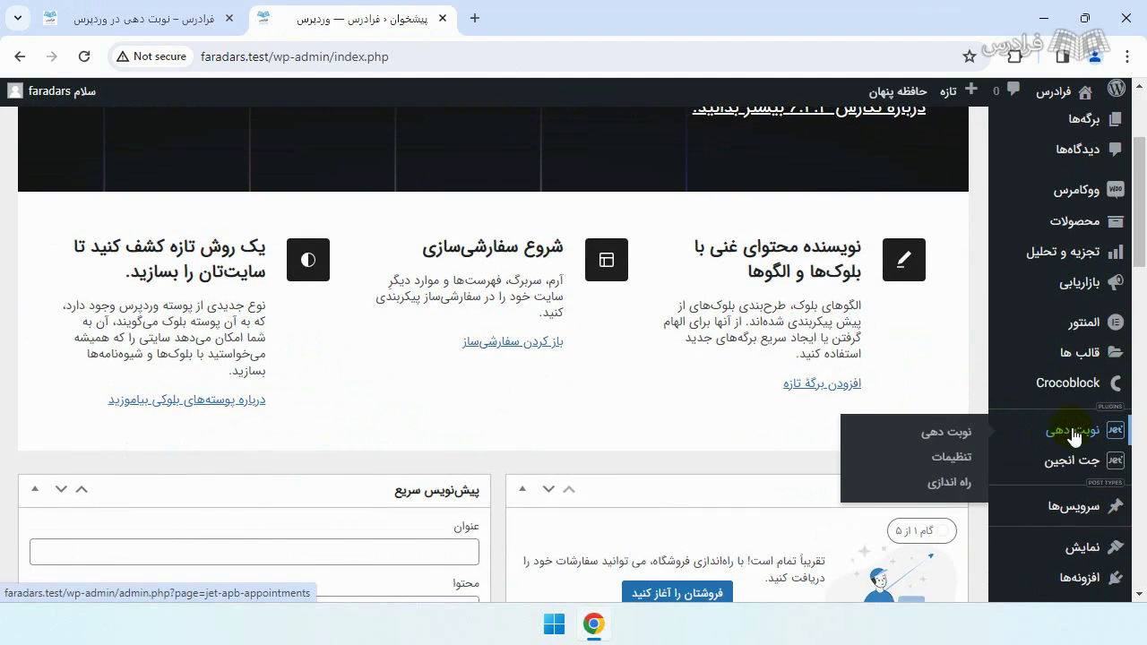
pyautogui.click(934, 489)
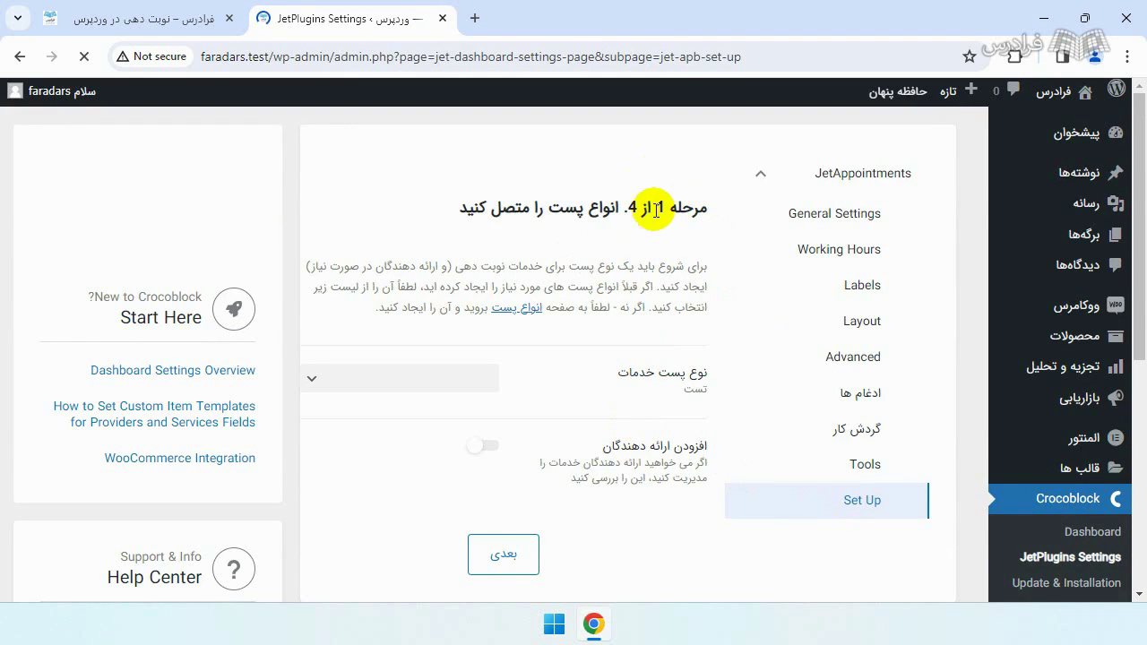
pyautogui.moveTo(627, 209); pyautogui.dragTo(673, 212)
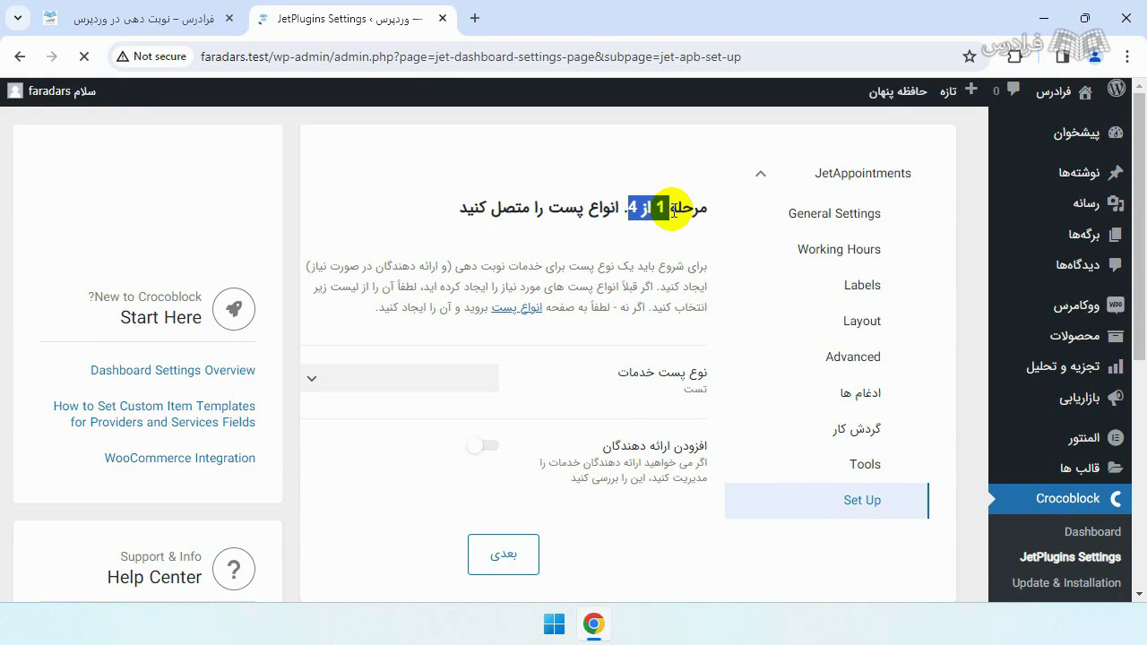
pyautogui.scroll(-2, 651, 309)
pyautogui.scroll(2, 650, 309)
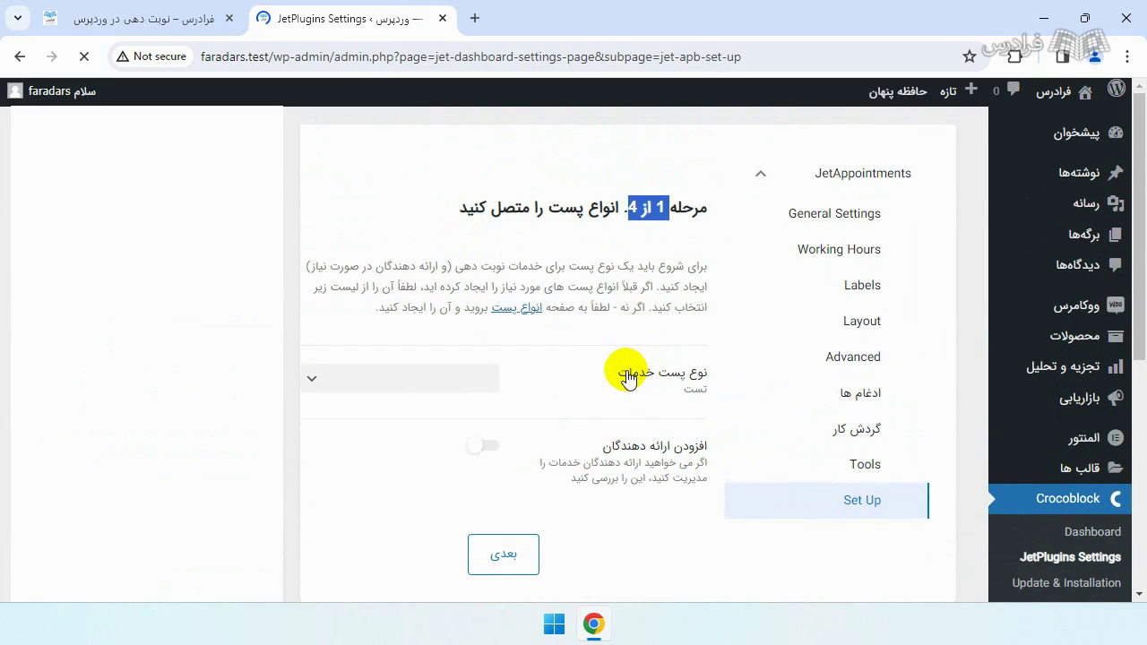
# - Set the services post type (نوع پست خدمات) to سرویس‌ها in the first setup stage
pyautogui.click(494, 386)
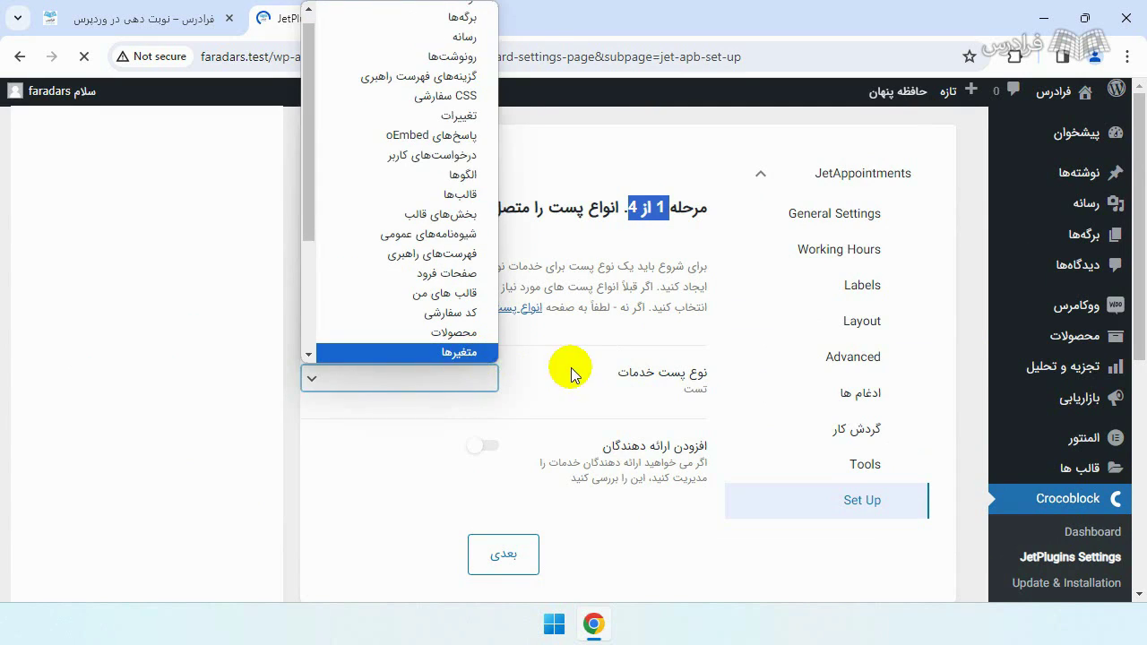
pyautogui.click(473, 380)
pyautogui.click(473, 380)
pyautogui.scroll(-3, 447, 246)
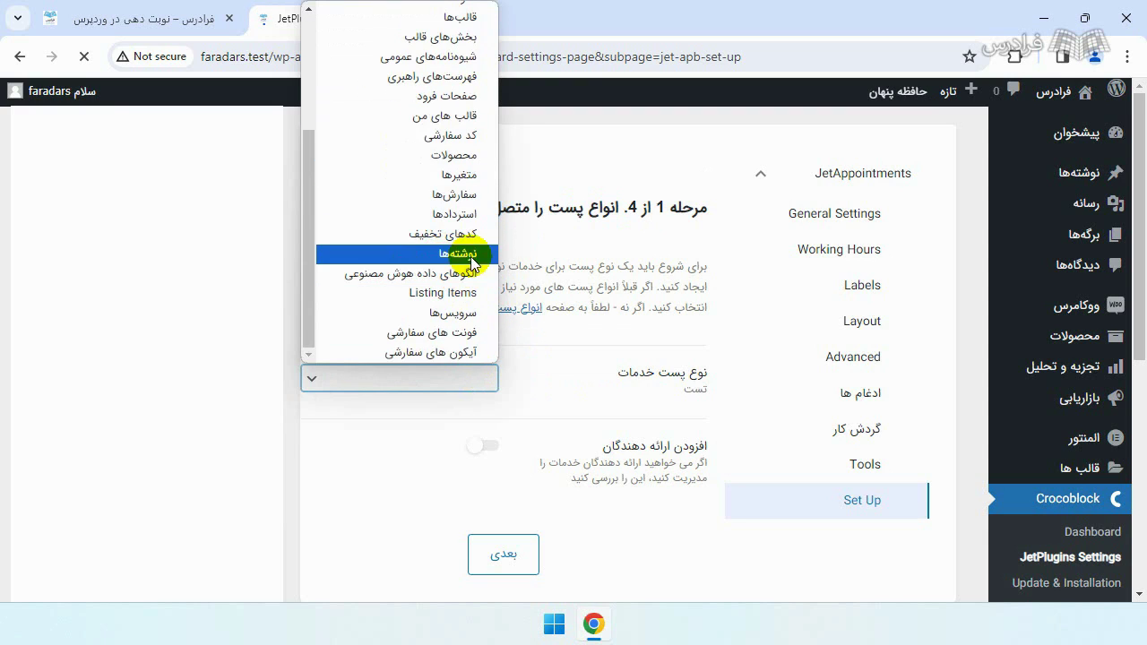
pyautogui.click(462, 314)
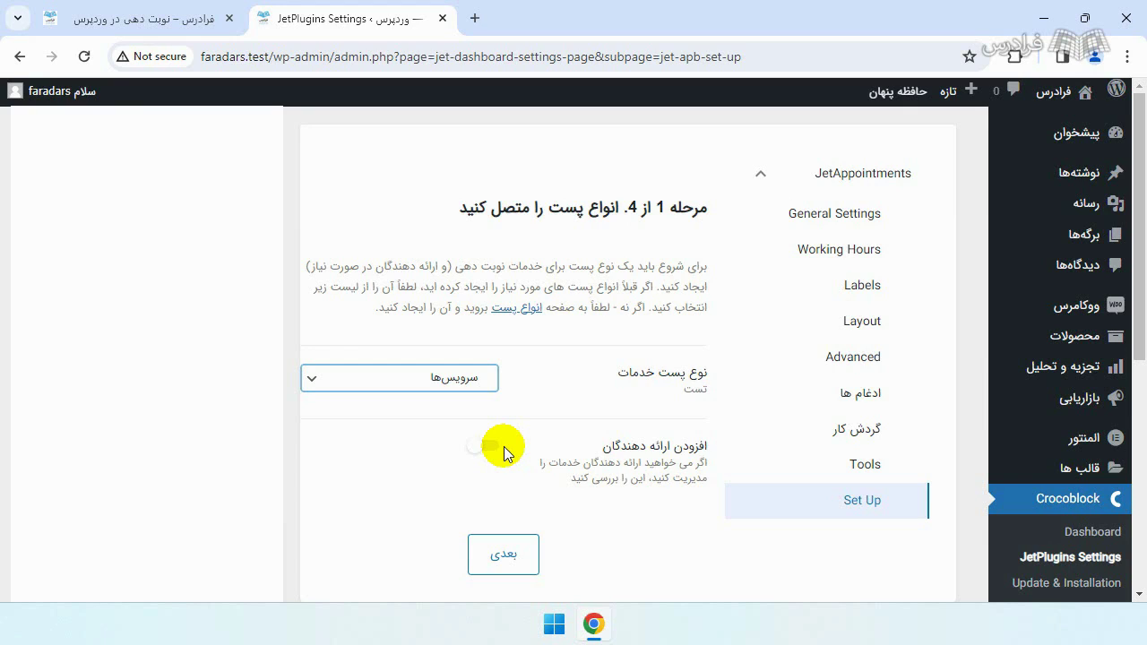
pyautogui.click(487, 447)
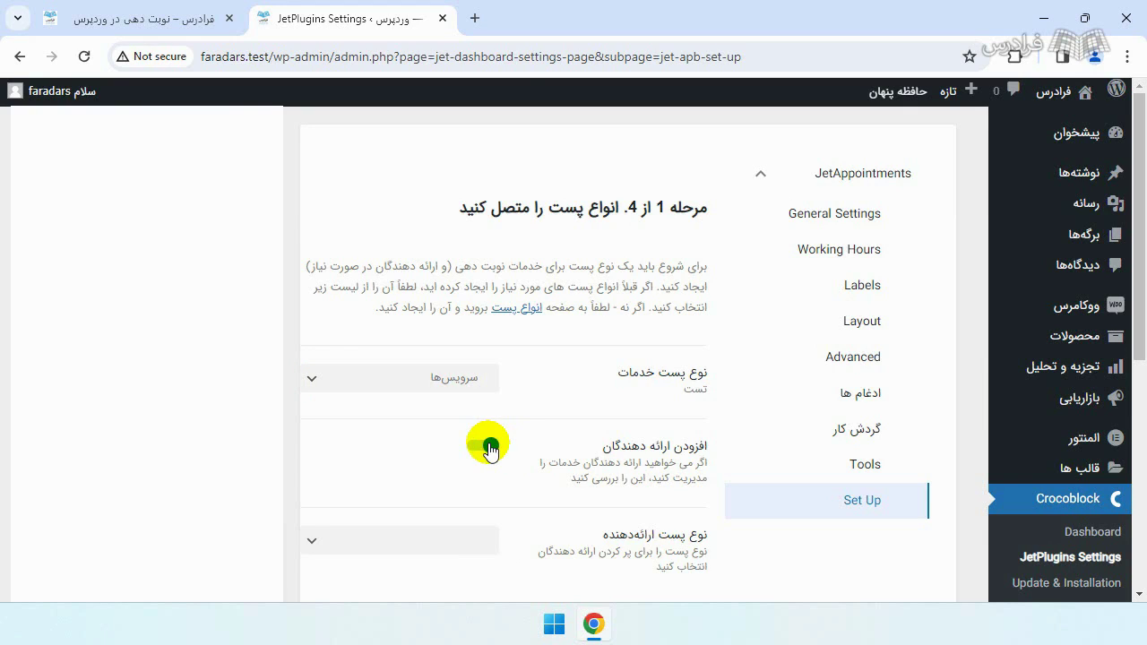
pyautogui.scroll(-1, 515, 451)
pyautogui.click(486, 451)
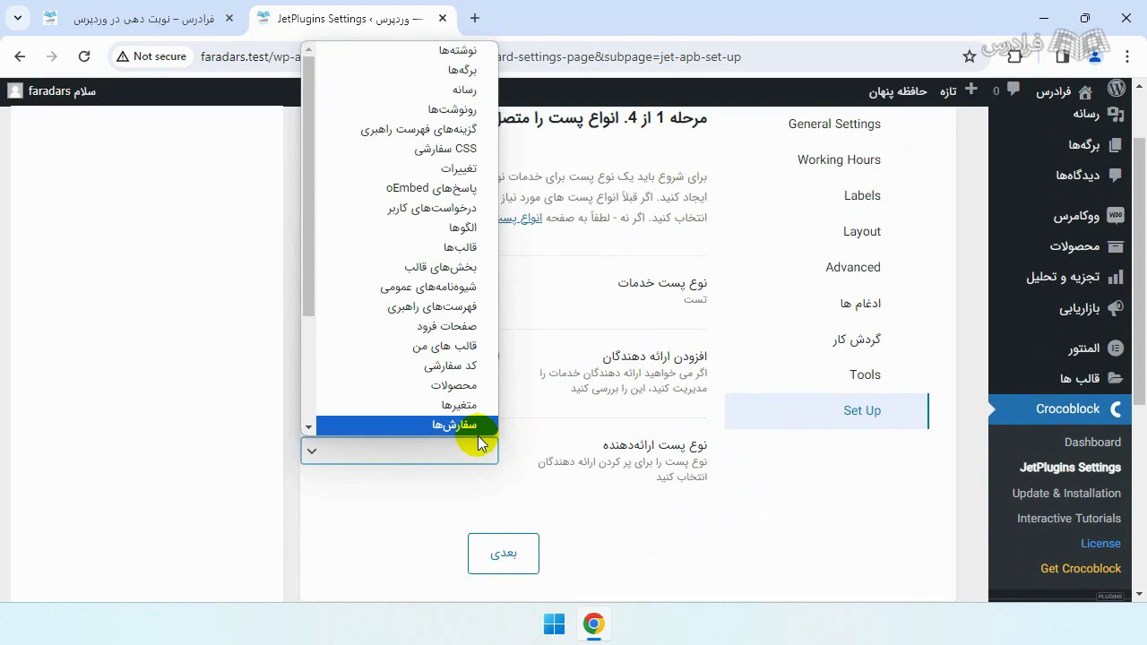
pyautogui.click(482, 471)
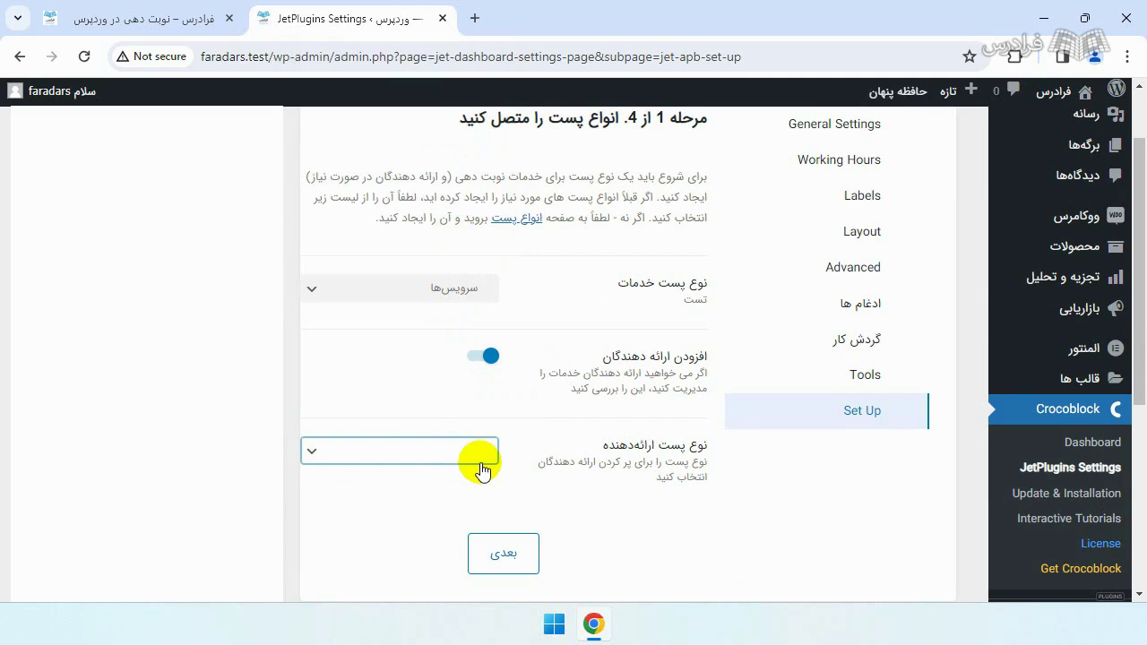
pyautogui.click(484, 356)
# - Continue to the DB tables stage of the setup and review the required columns, such as user_name and user_email
pyautogui.click(519, 461)
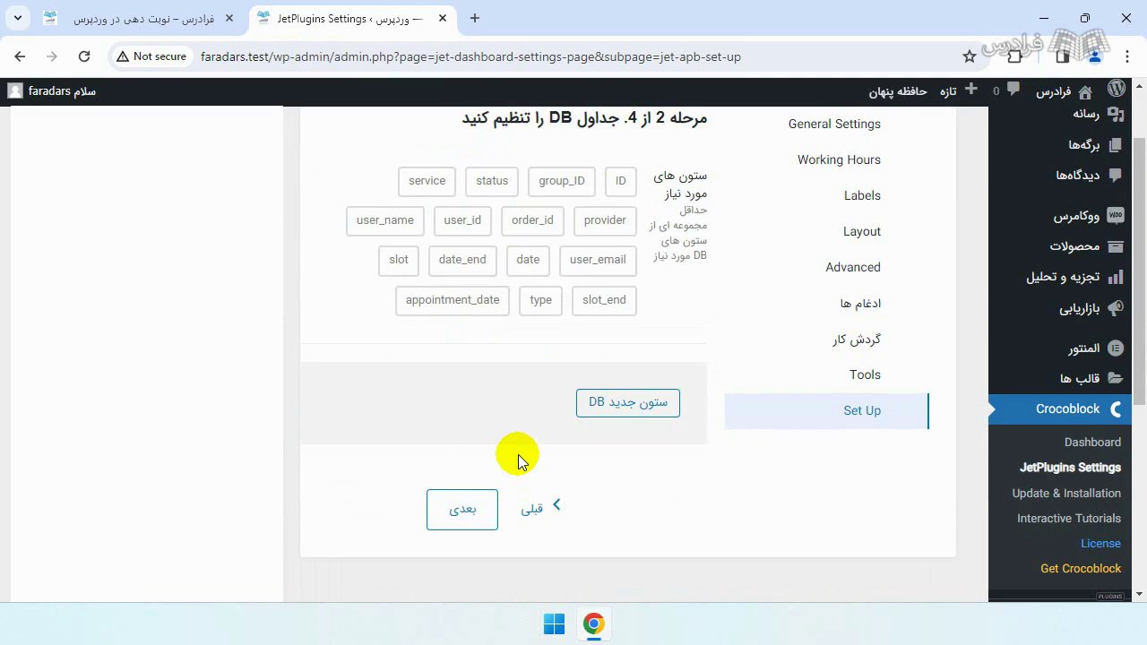
pyautogui.scroll(1, 655, 397)
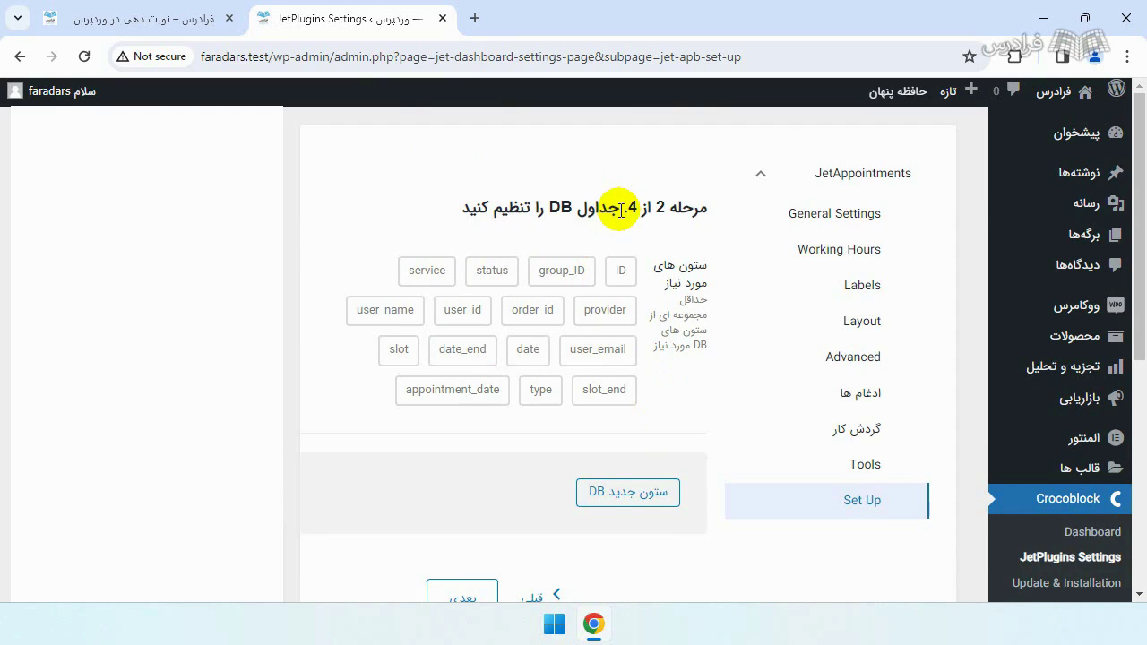
pyautogui.moveTo(633, 271); pyautogui.dragTo(406, 386)
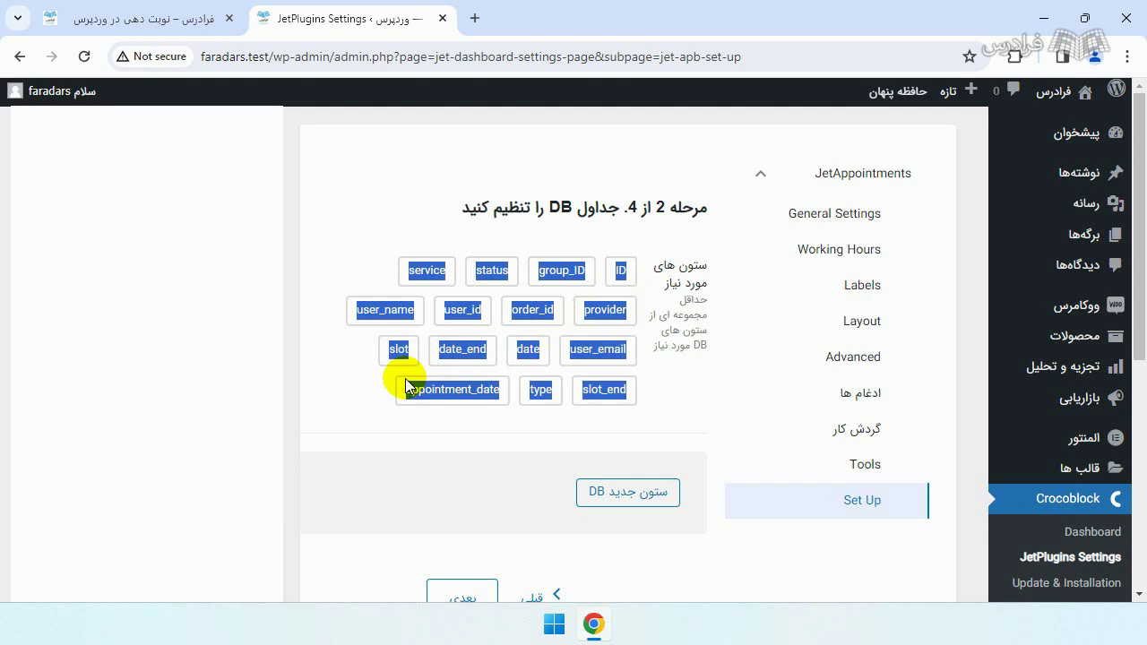
pyautogui.click(688, 302)
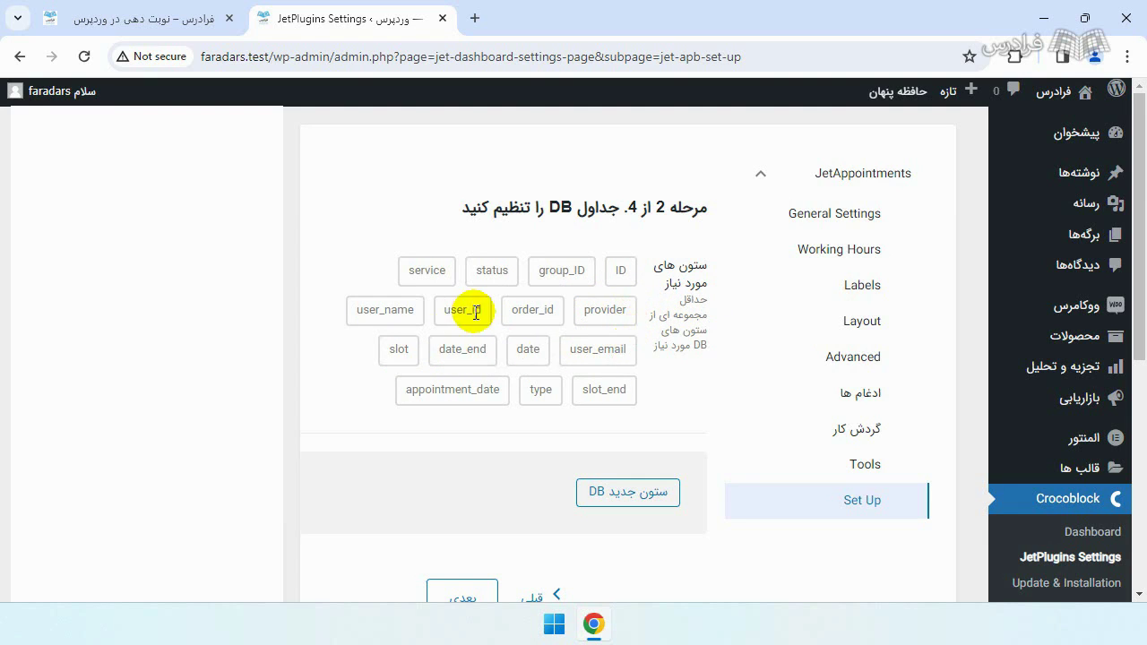
pyautogui.doubleClick(380, 310)
pyautogui.doubleClick(581, 351)
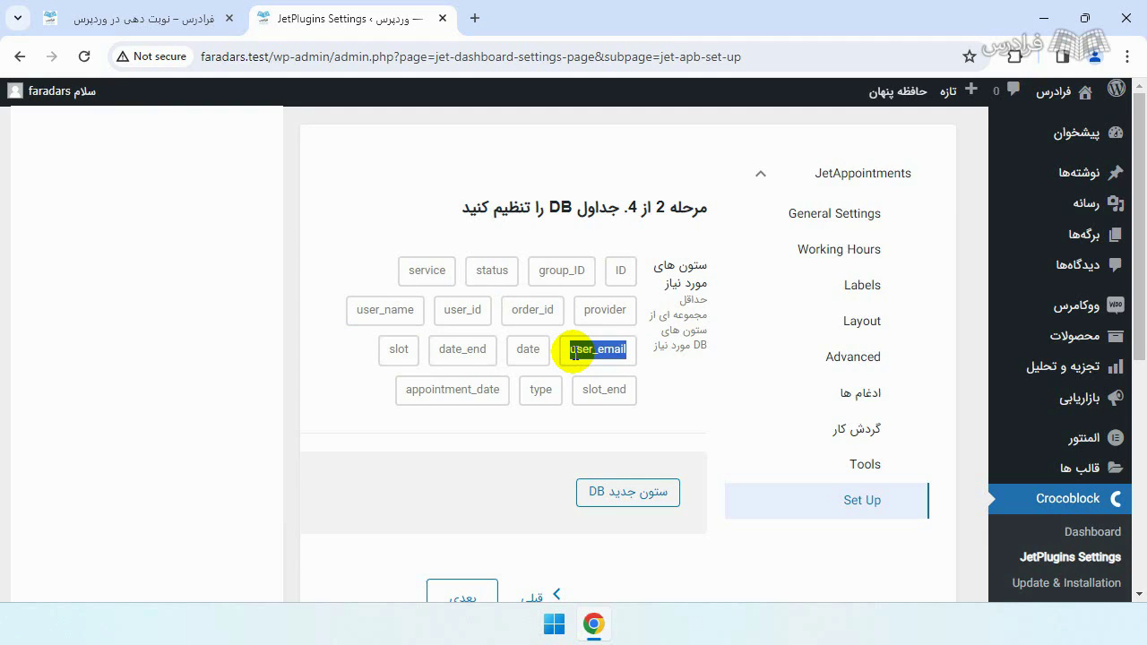
# - Add a new DB column named user_phone to the appointments table
pyautogui.click(627, 492)
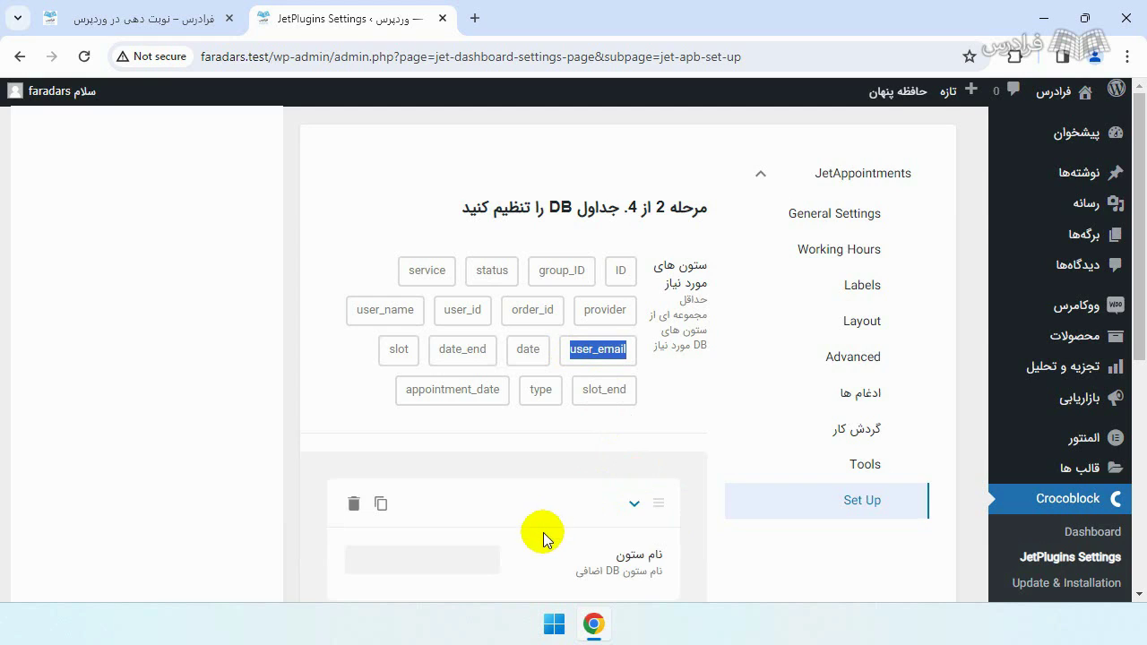
pyautogui.scroll(-1, 544, 539)
pyautogui.click(481, 468)
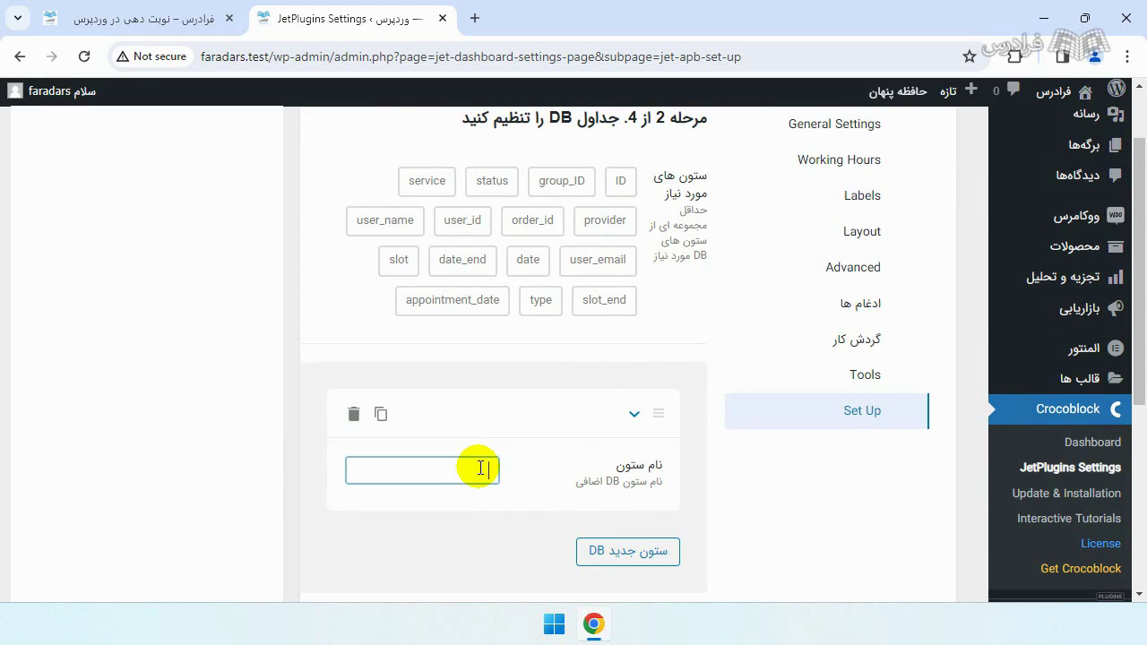
pyautogui.write('s')
pyautogui.write('uer_phone')
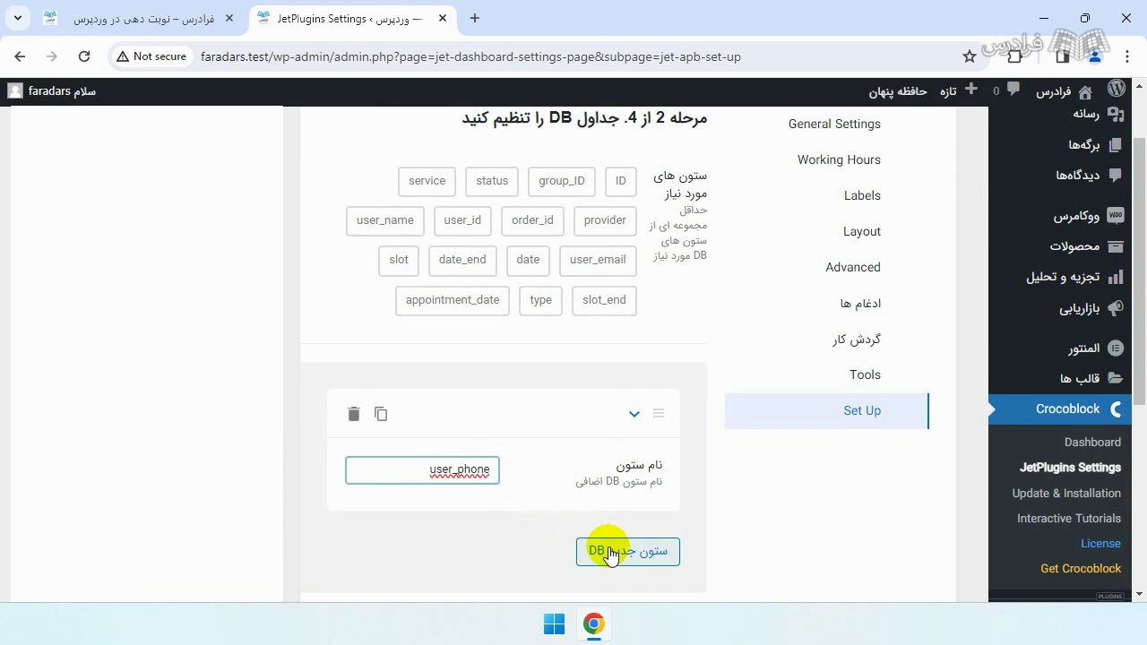
# - Add another DB column named user_age and continue to the working hours and days off stage
pyautogui.click(610, 553)
pyautogui.scroll(-1, 494, 543)
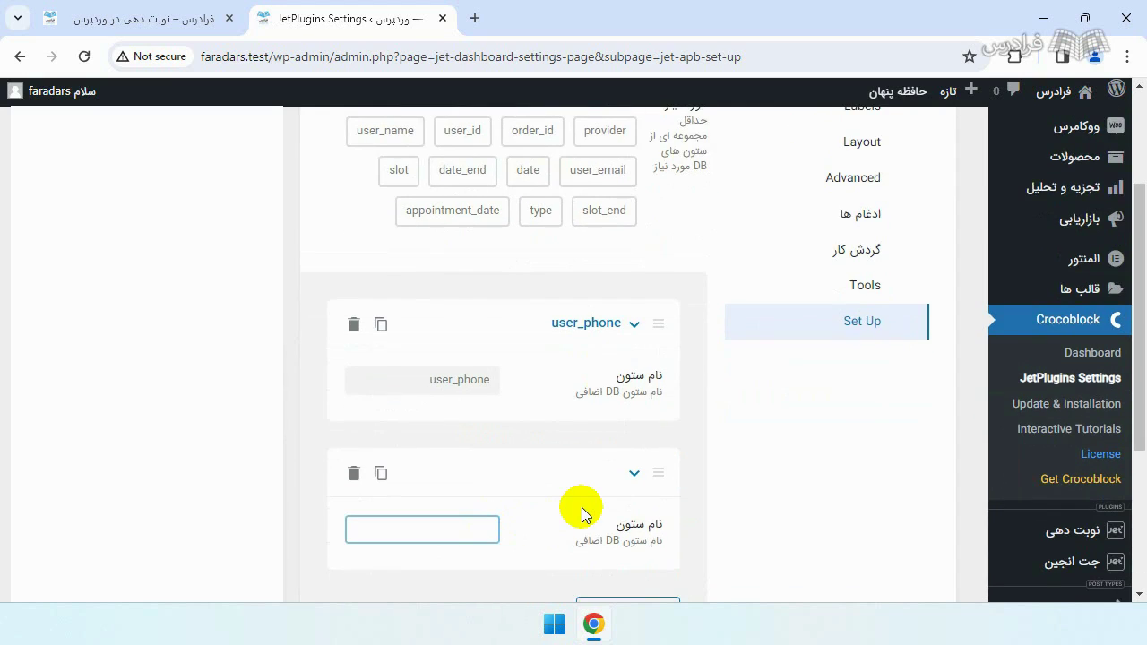
pyautogui.write('user_age')
pyautogui.scroll(-1, 581, 507)
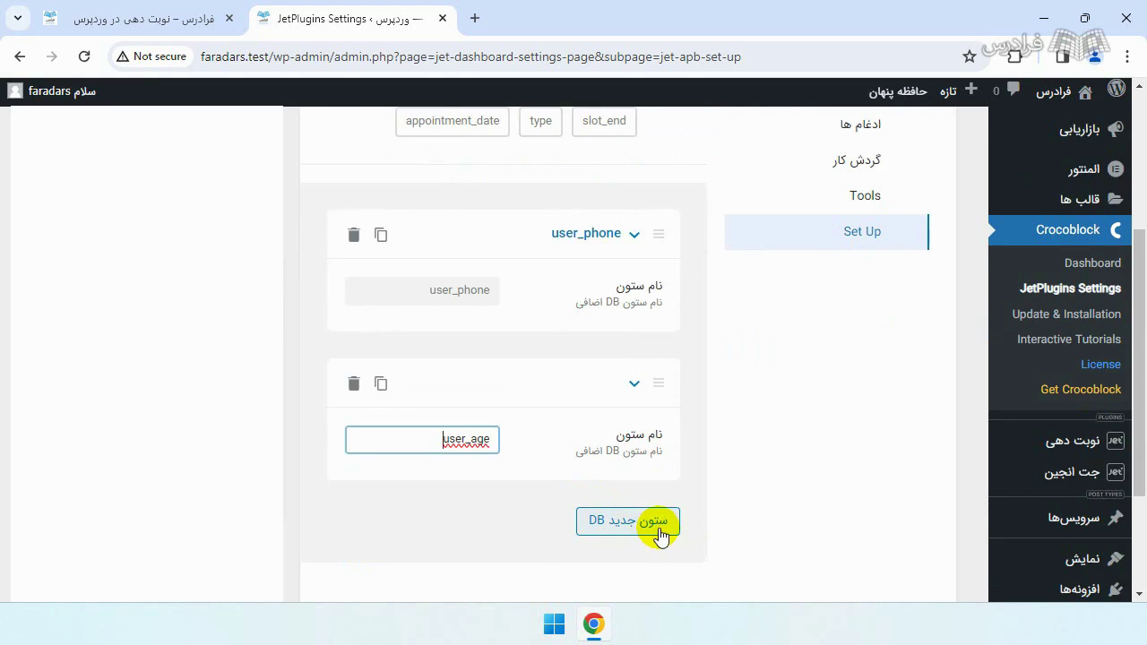
pyautogui.scroll(-1, 591, 527)
pyautogui.click(596, 522)
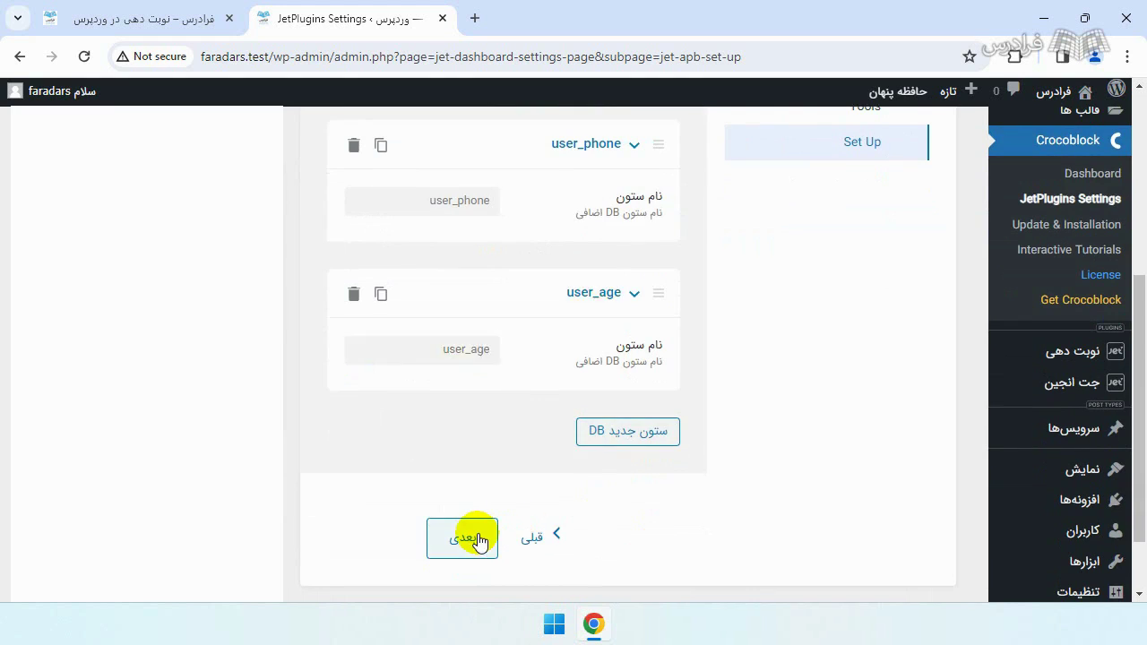
pyautogui.click(463, 538)
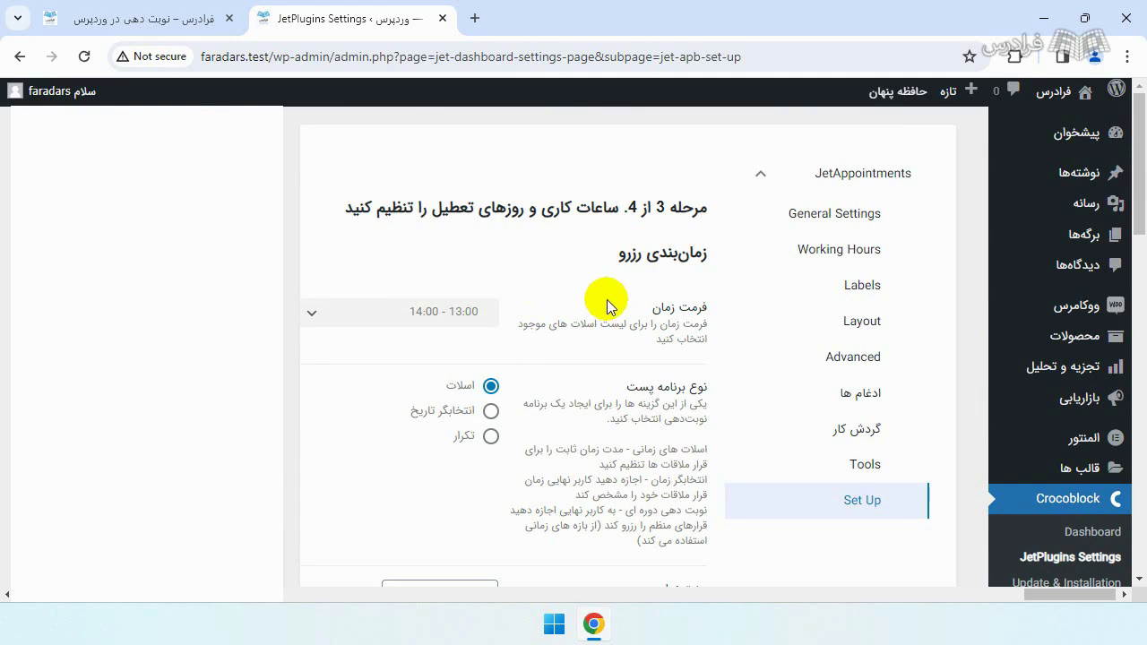
# - Choose 13:00 - 14:00 as the time format and اسلات as the schedule type, viewing the انتخابگر تاریخ option as well
pyautogui.click(452, 326)
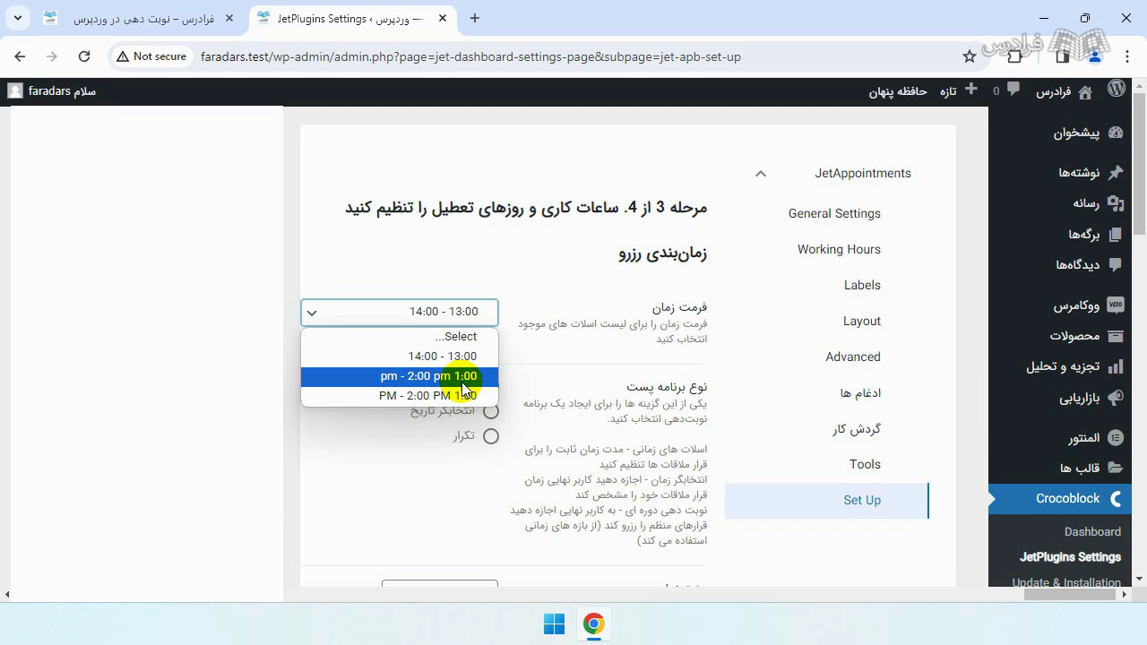
pyautogui.click(412, 360)
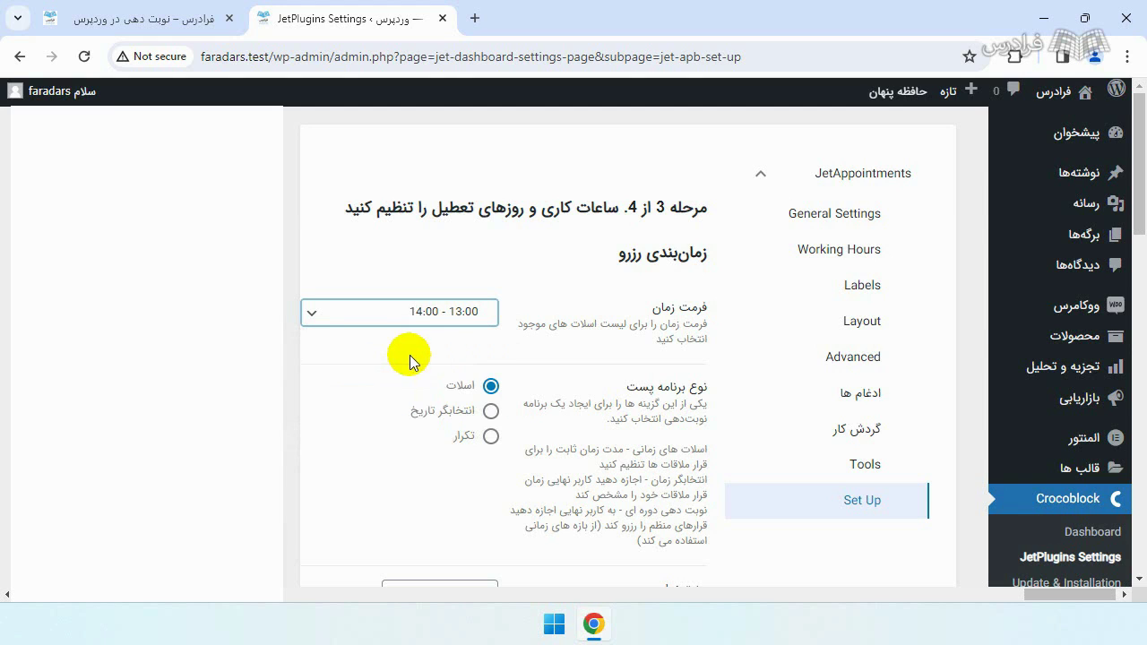
pyautogui.scroll(-1, 585, 356)
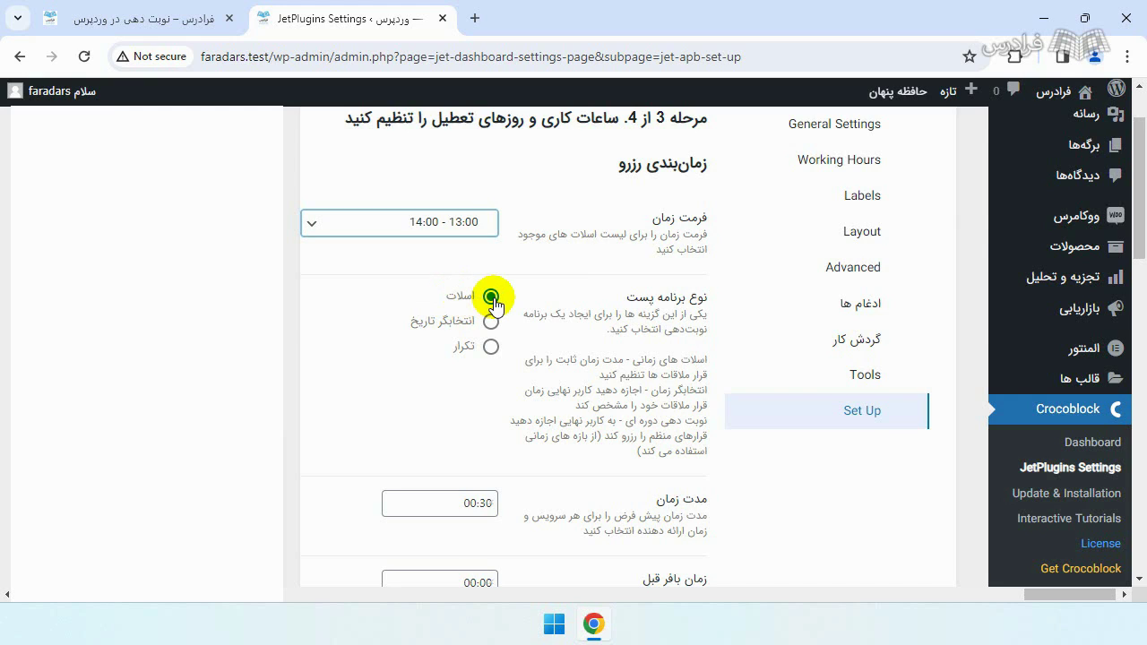
pyautogui.click(492, 347)
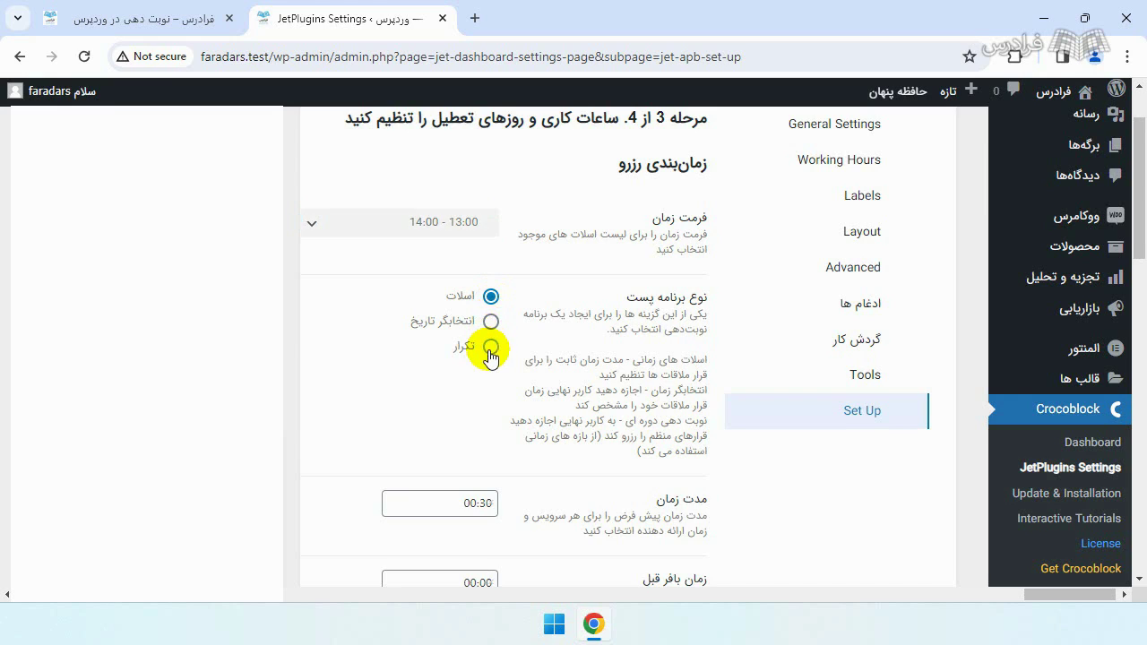
pyautogui.click(490, 327)
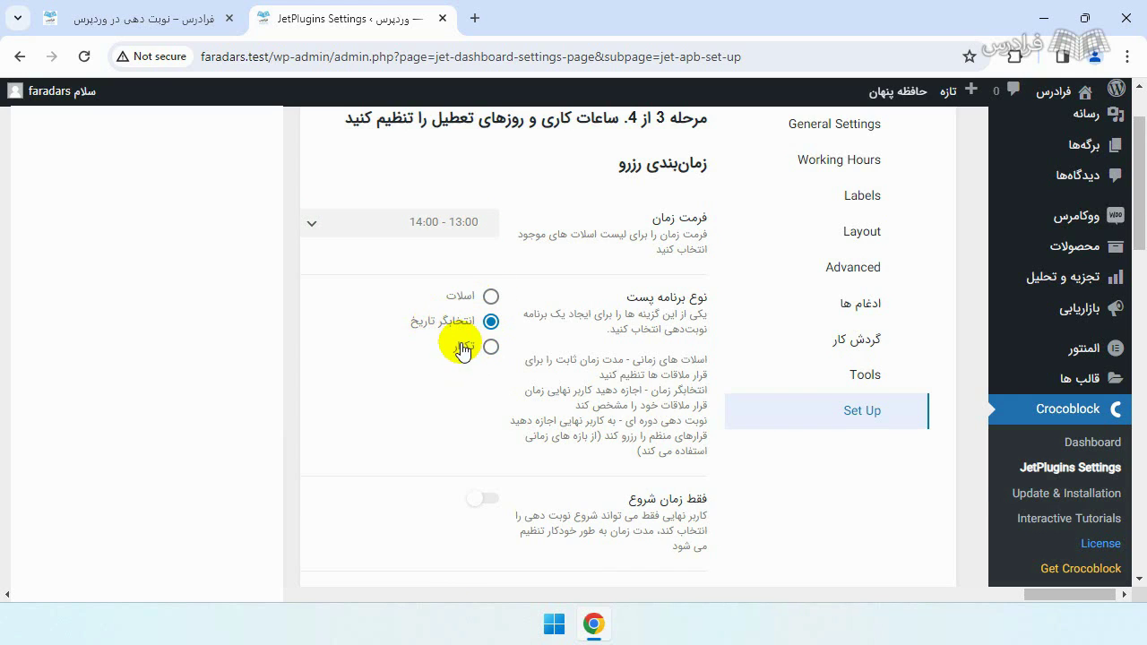
pyautogui.click(490, 297)
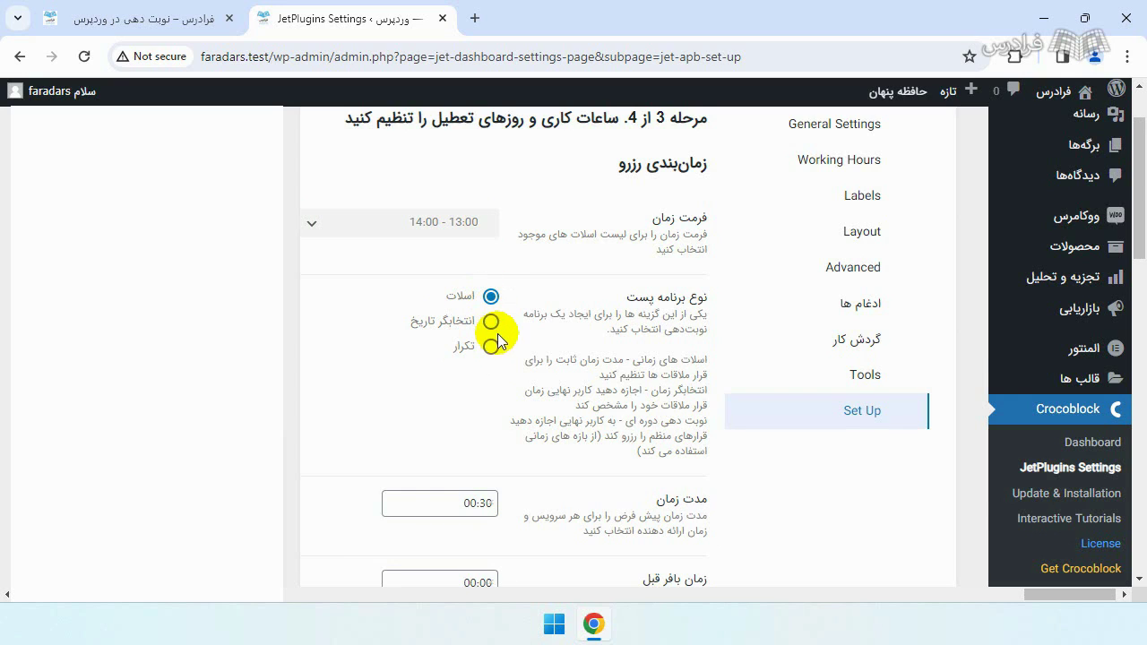
# - Set the default appointment duration (مدت زمان) to 00:40
pyautogui.scroll(-2, 507, 366)
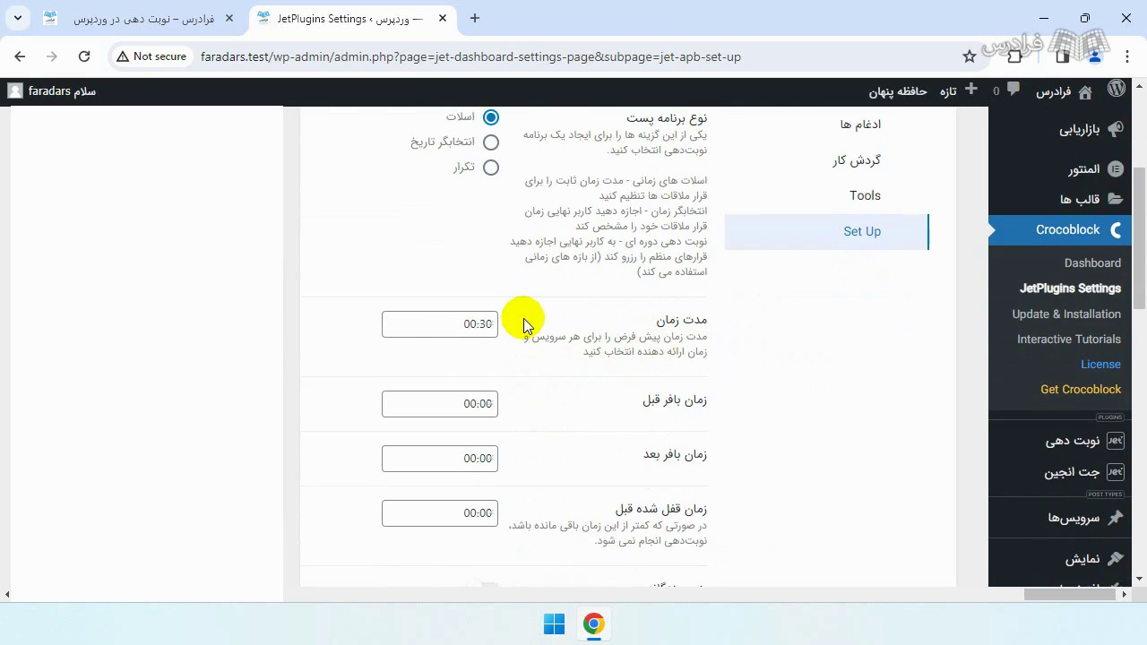
pyautogui.click(472, 324)
pyautogui.click(540, 327)
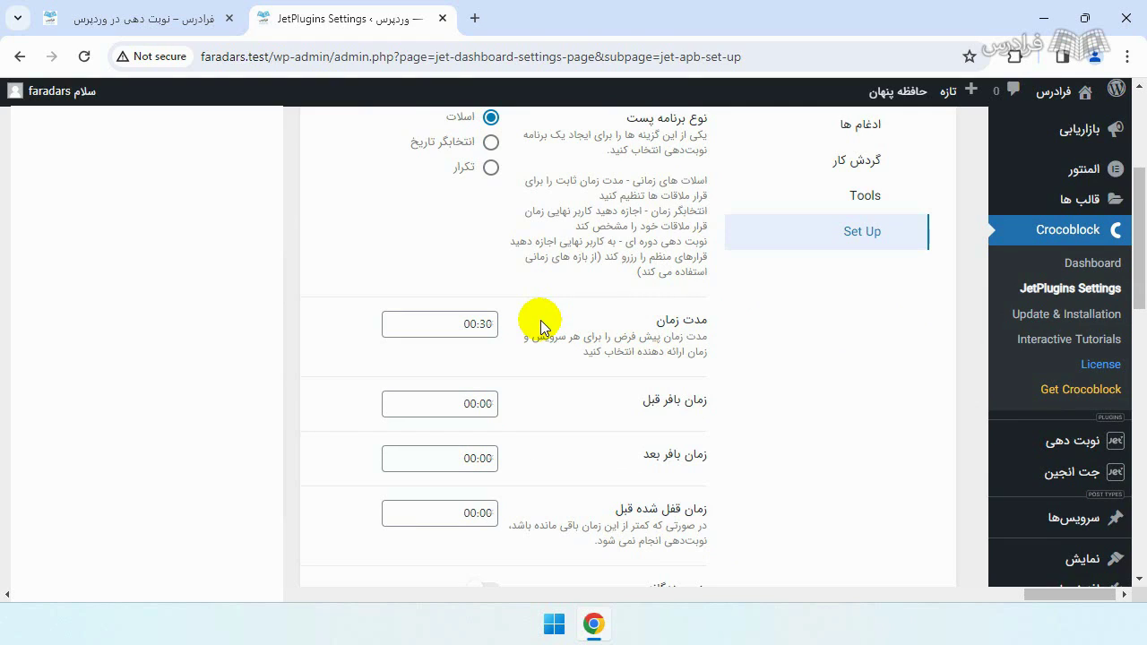
pyautogui.click(474, 331)
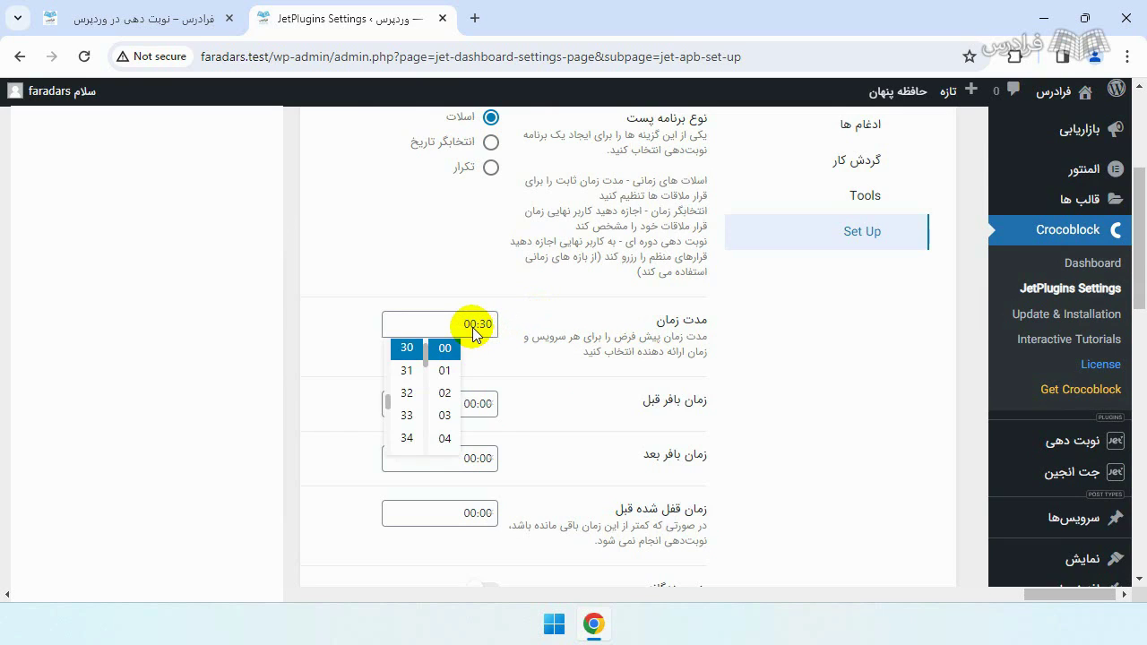
pyautogui.click(443, 372)
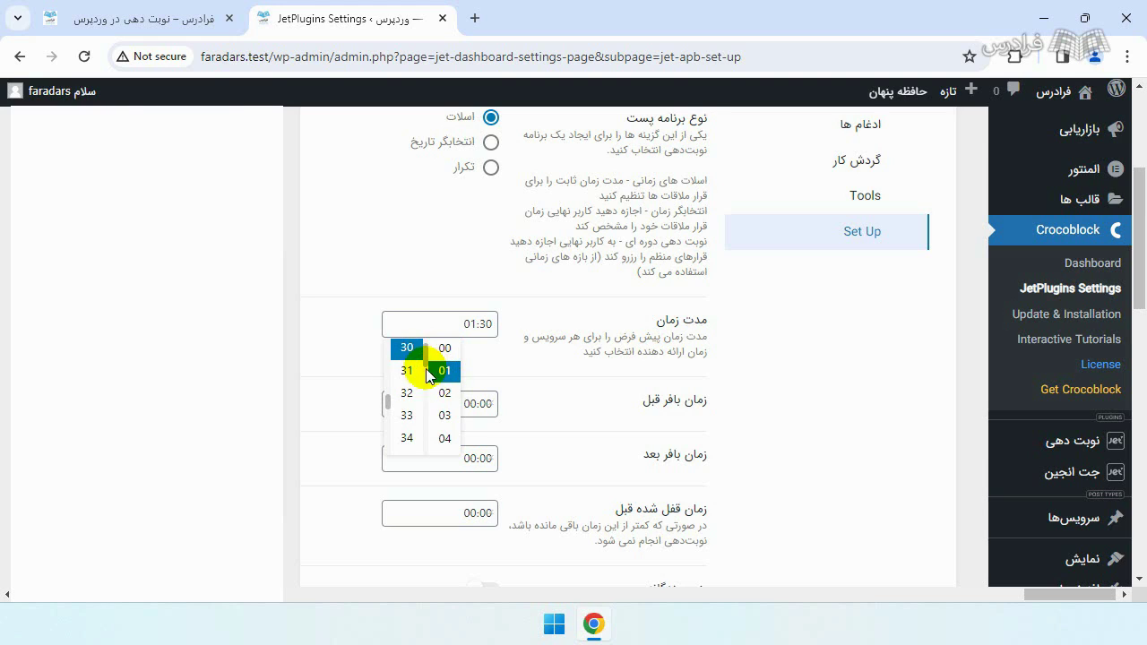
pyautogui.moveTo(389, 411); pyautogui.dragTo(402, 340)
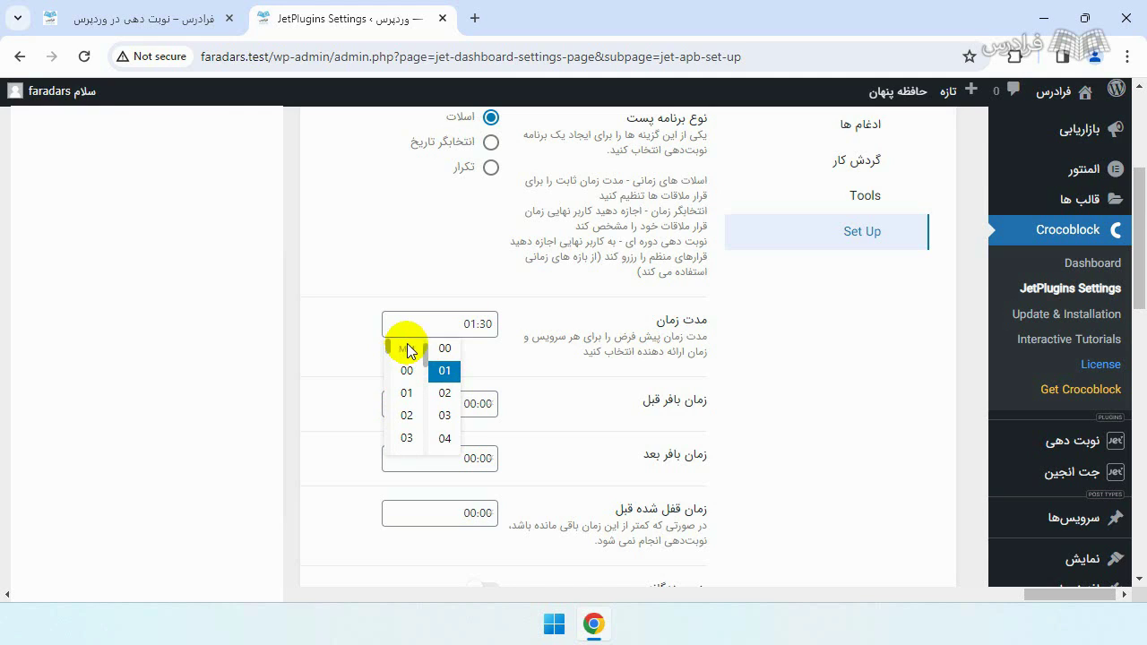
pyautogui.click(405, 371)
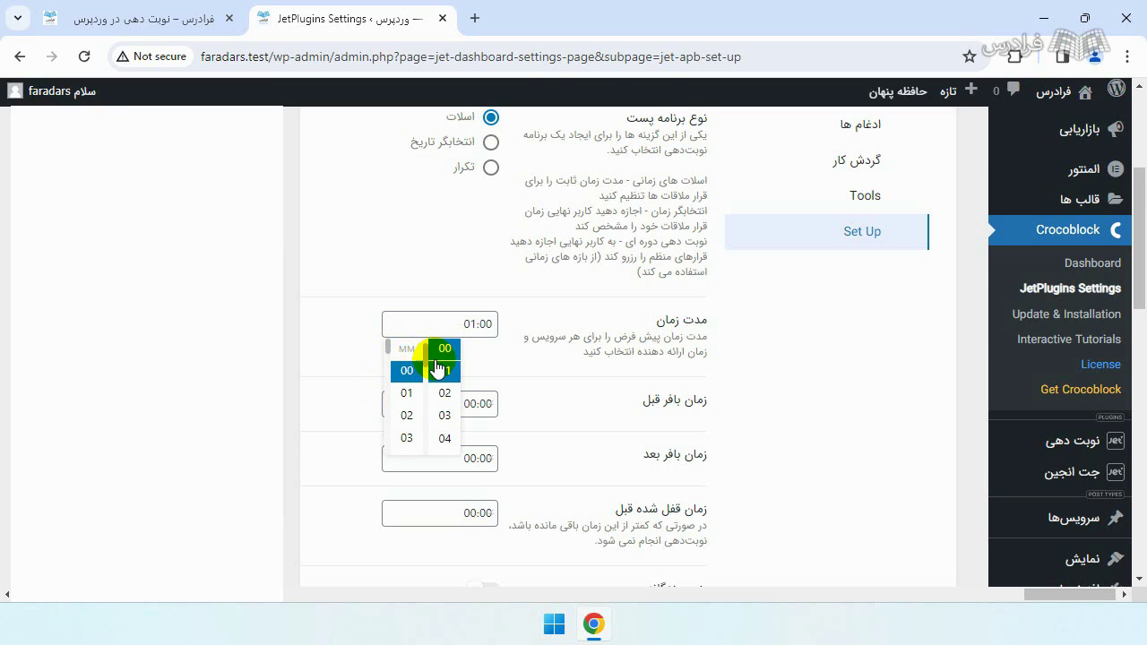
pyautogui.click(442, 349)
pyautogui.moveTo(388, 346); pyautogui.dragTo(395, 418)
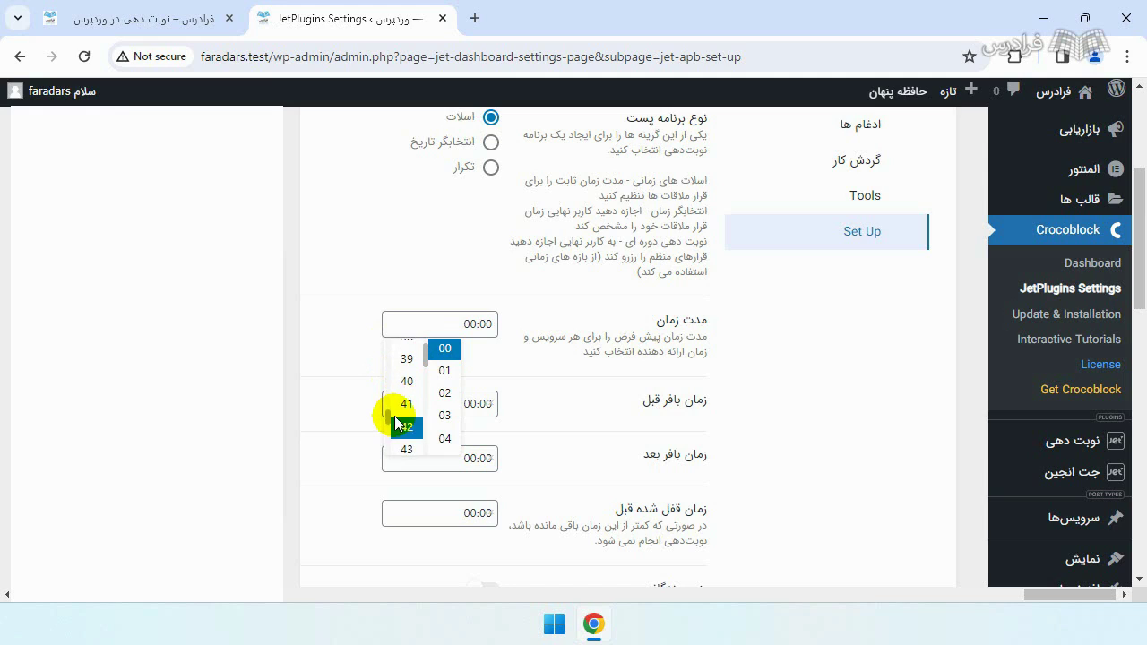
pyautogui.click(405, 382)
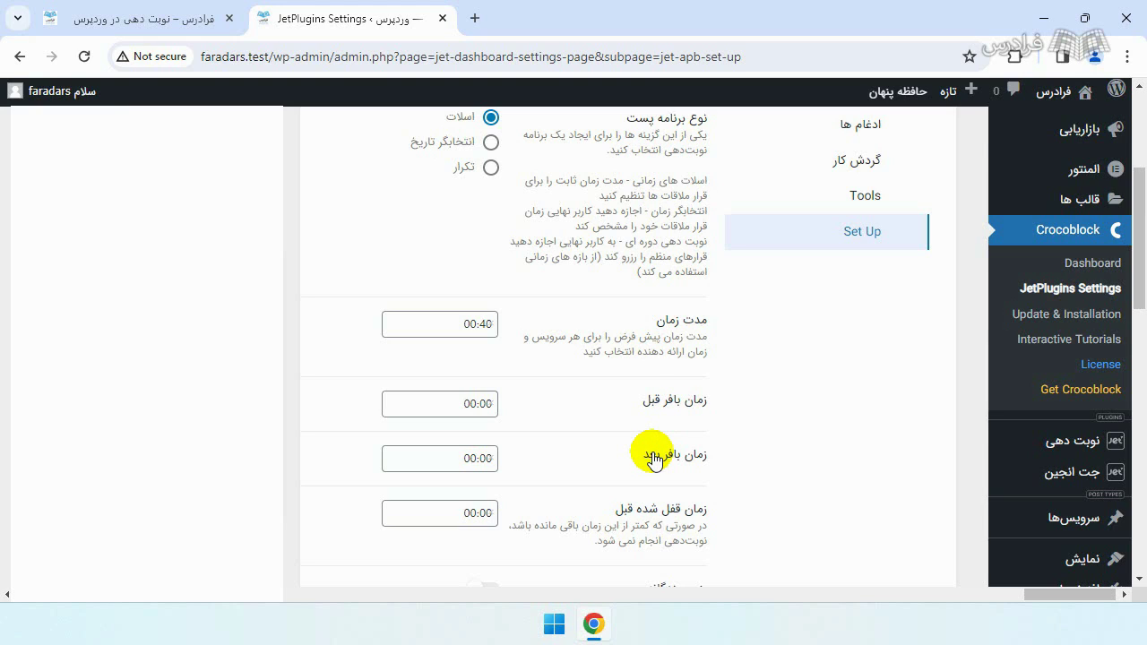
# - Set both the buffer time before (زمان بافر قبل) and the buffer time after (زمان بافر بعد) to 00:05
pyautogui.click(449, 404)
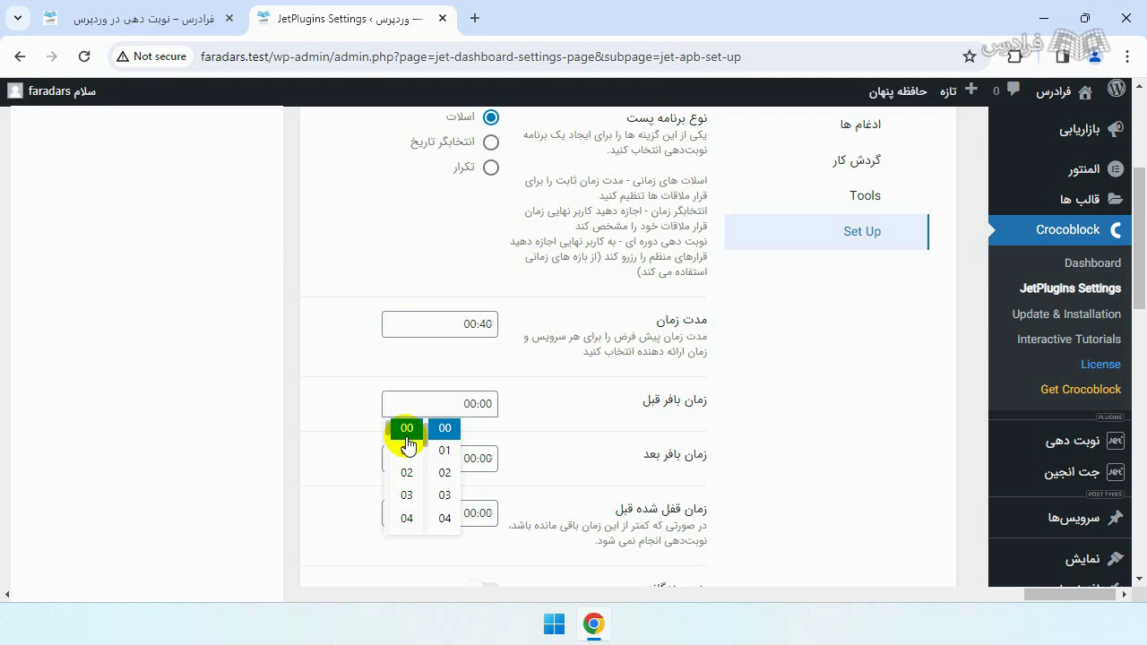
pyautogui.scroll(-2, 406, 448)
pyautogui.scroll(2, 402, 475)
pyautogui.click(402, 505)
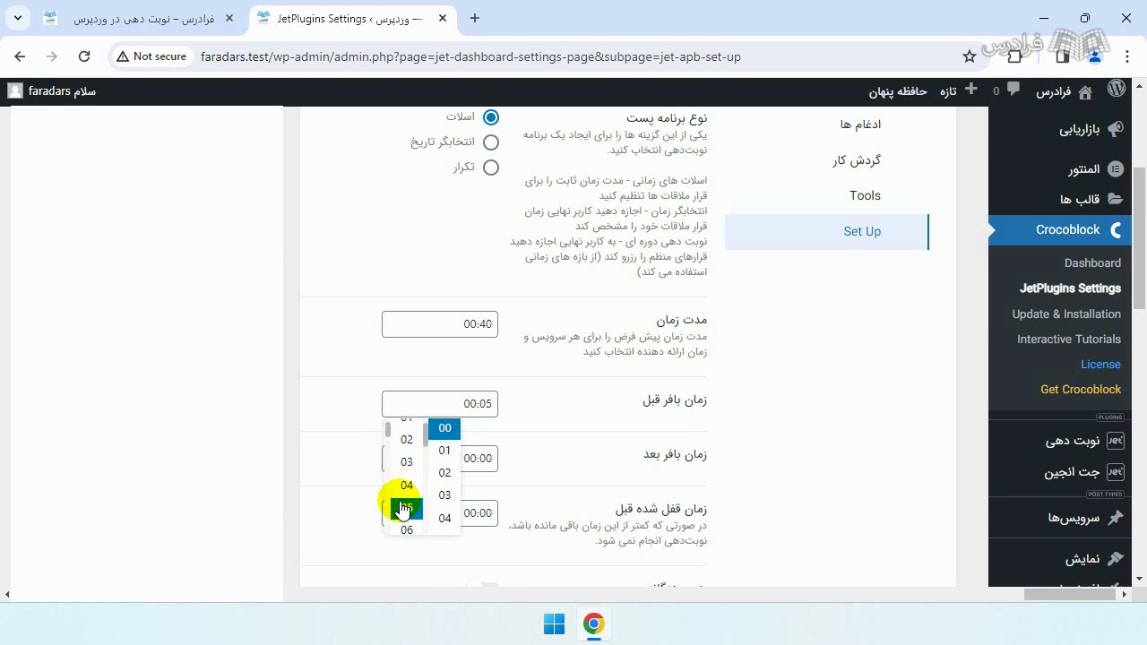
pyautogui.click(477, 453)
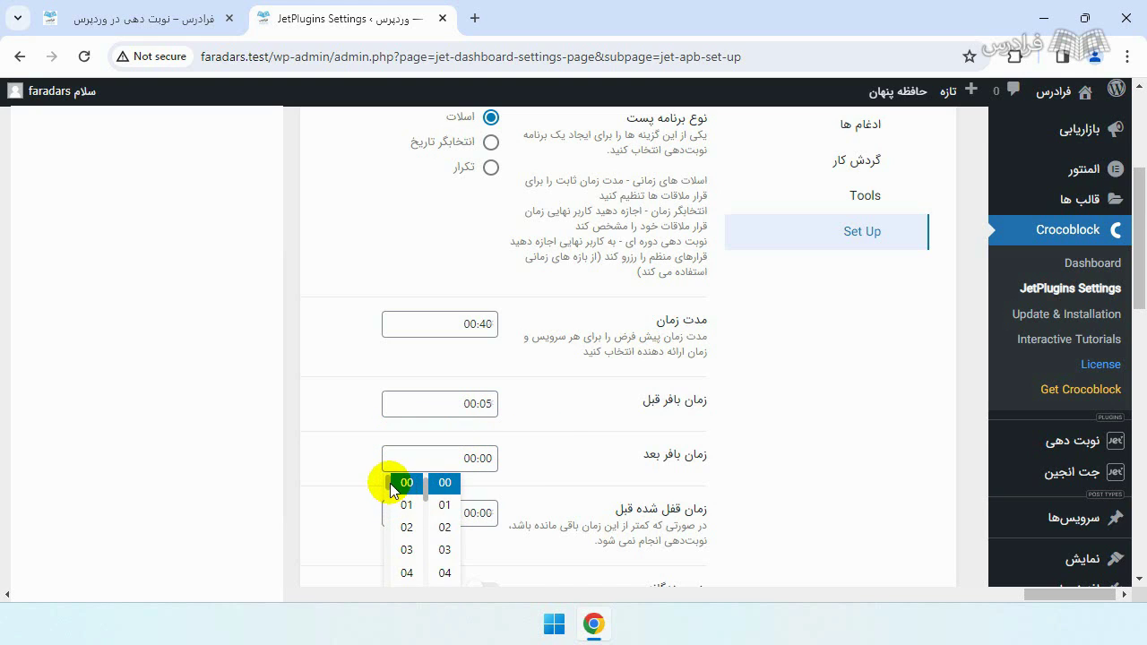
pyautogui.scroll(-1, 394, 501)
pyautogui.click(395, 510)
pyautogui.click(395, 525)
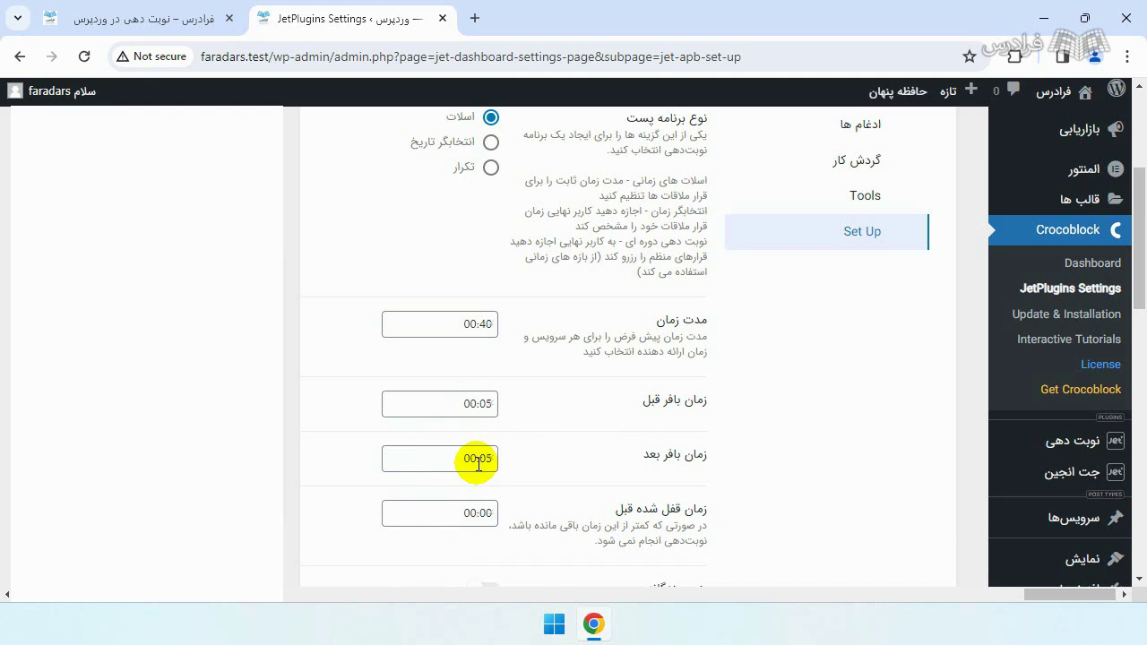
# - Set the locked time before an appointment (زمان قفل شده قبل) to 00:20
pyautogui.scroll(-1, 551, 475)
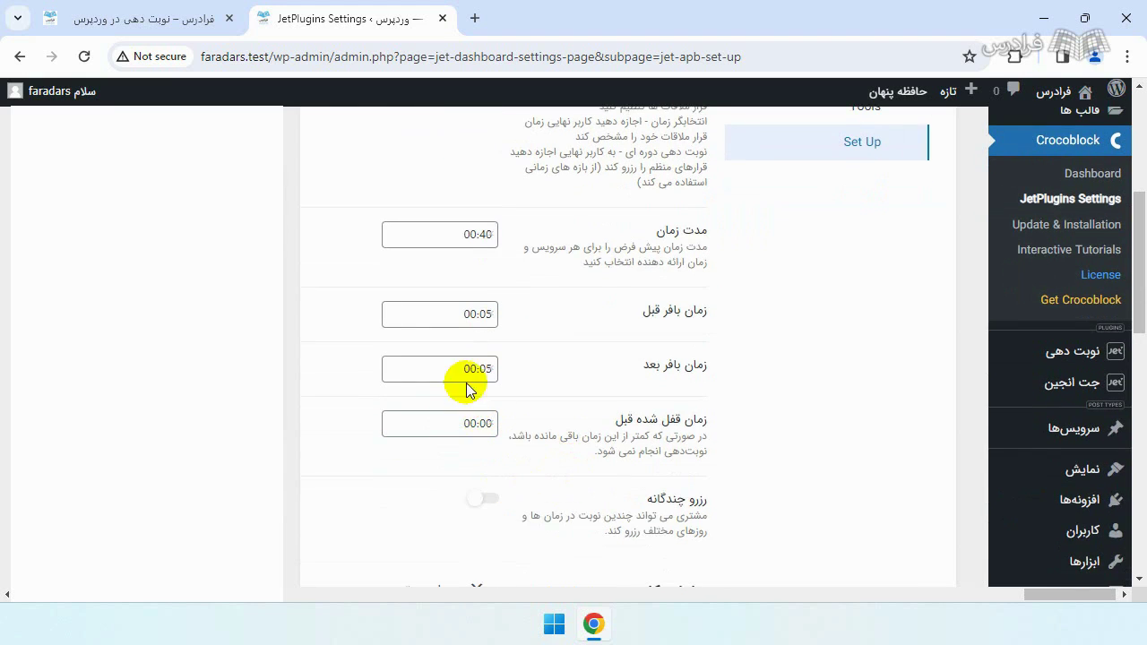
pyautogui.scroll(2, 481, 359)
pyautogui.scroll(-2, 487, 371)
pyautogui.scroll(3, 486, 375)
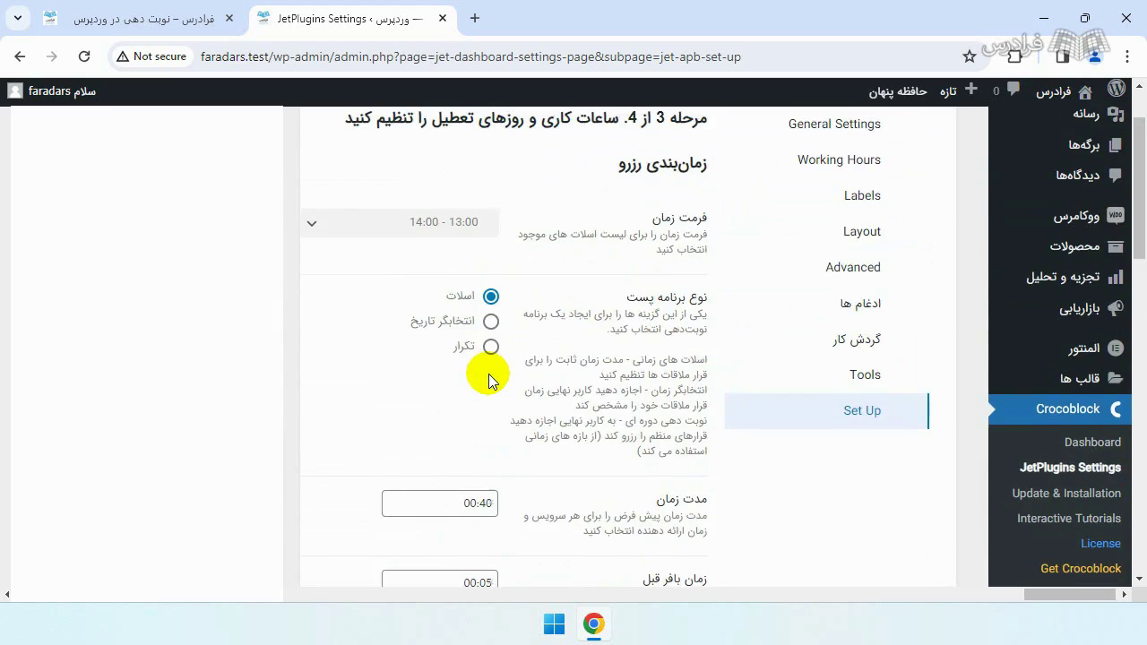
pyautogui.scroll(-3, 489, 381)
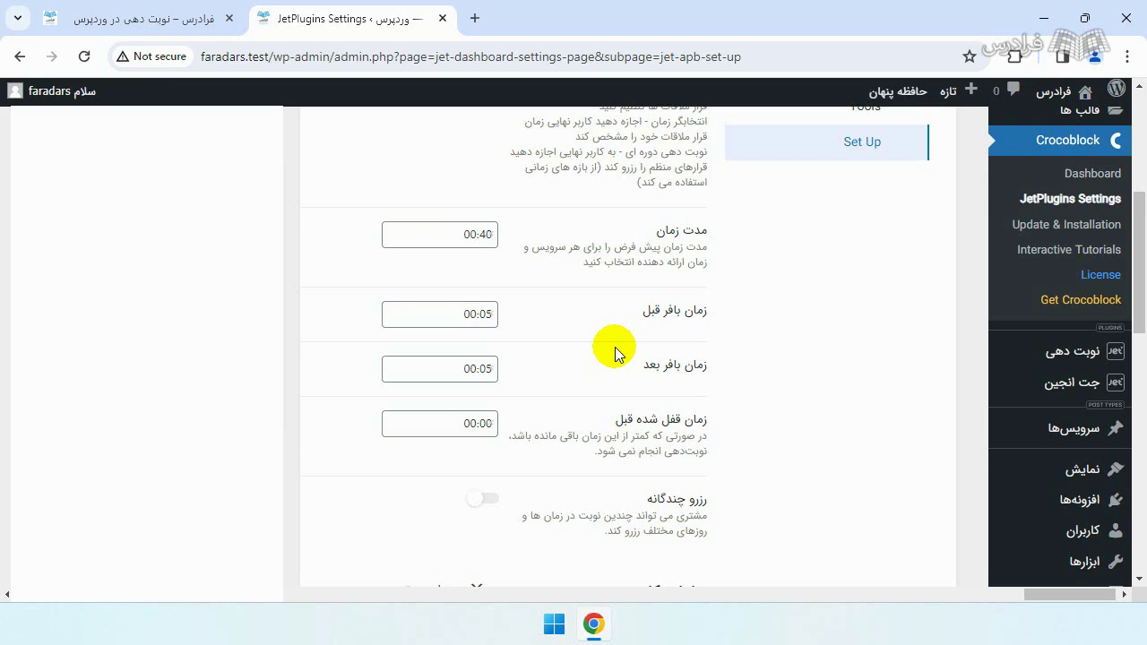
pyautogui.click(476, 427)
pyautogui.scroll(-4, 408, 475)
pyautogui.click(407, 541)
pyautogui.click(556, 419)
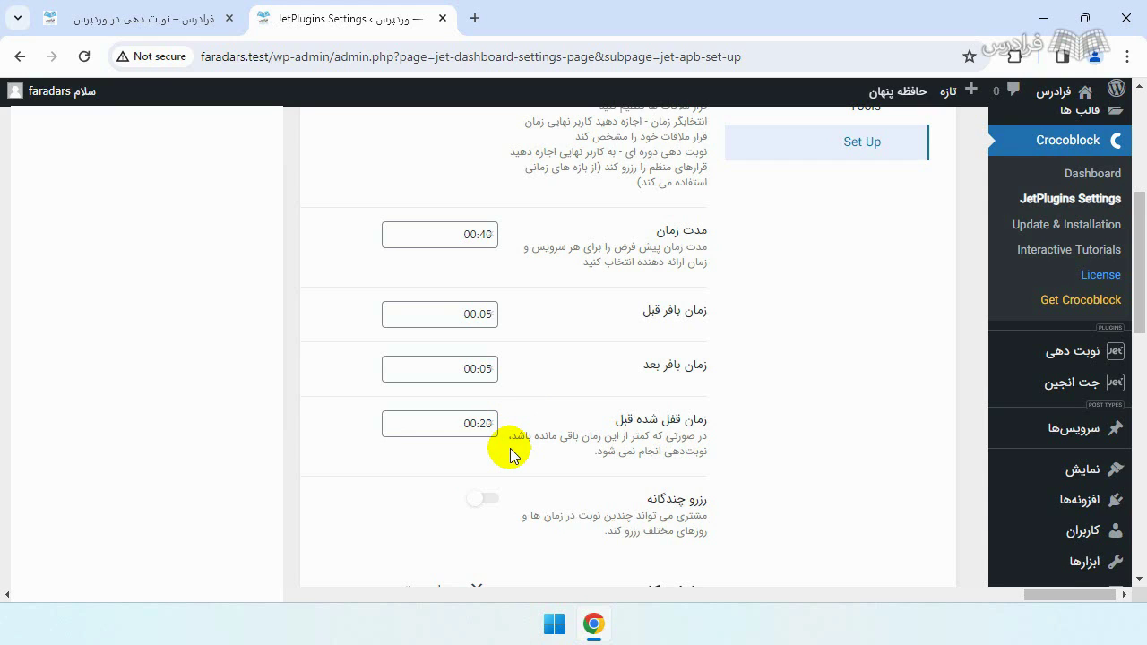
# - Change the locked time before an appointment (زمان قفل شده قبل) to 00:30
pyautogui.click(459, 422)
pyautogui.scroll(-1, 399, 475)
pyautogui.scroll(-2, 400, 475)
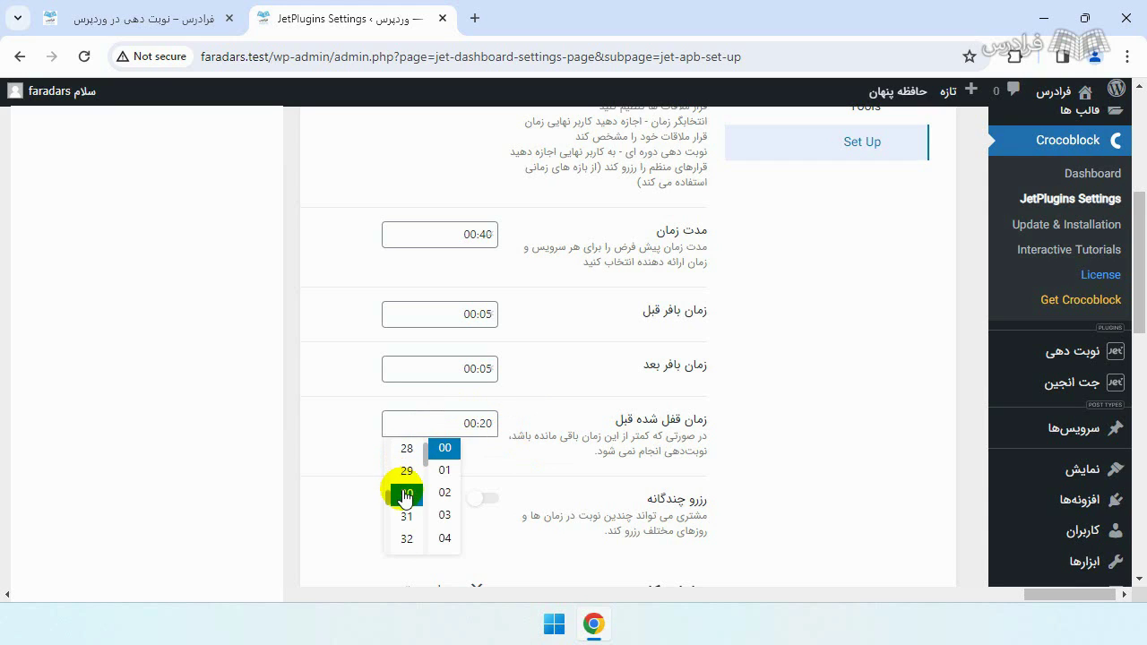
pyautogui.click(405, 494)
pyautogui.click(507, 437)
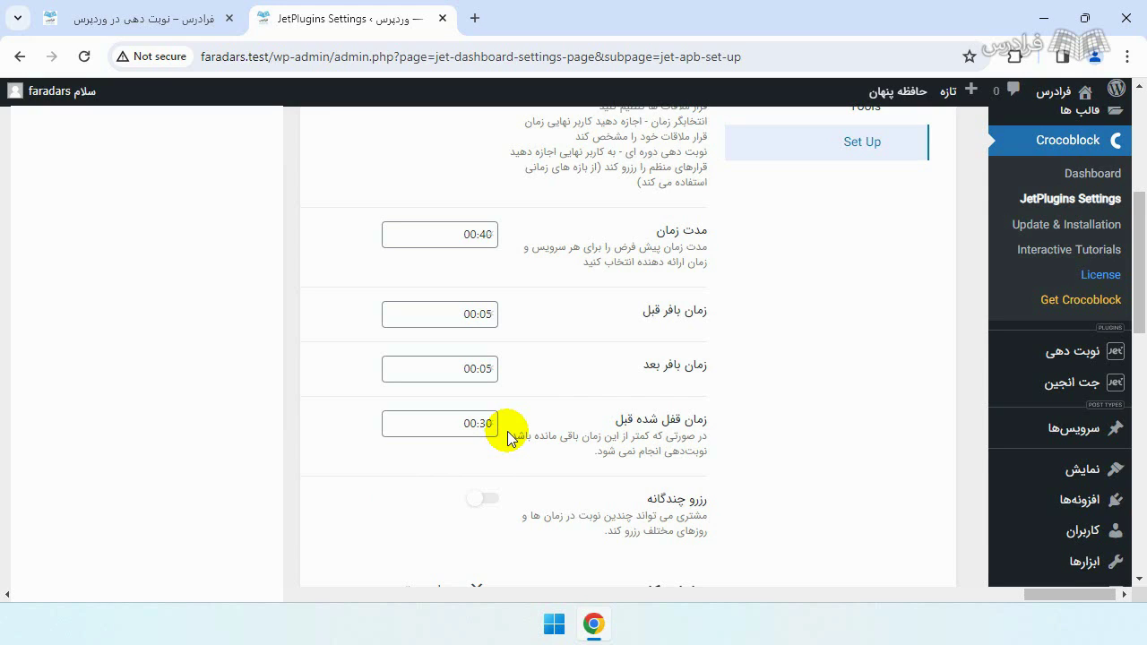
# - Try multiple booking (رزرو چندگانه) with a minimum of 1 and a maximum of 5 slots, and turn the option back off
pyautogui.scroll(-2, 602, 407)
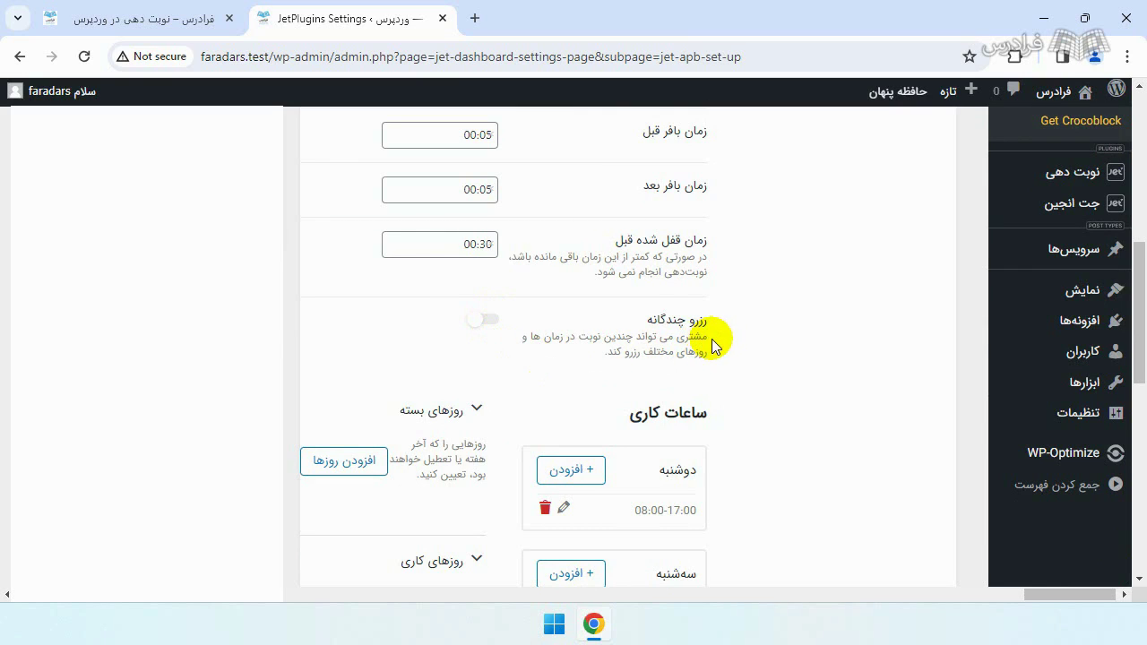
pyautogui.click(490, 321)
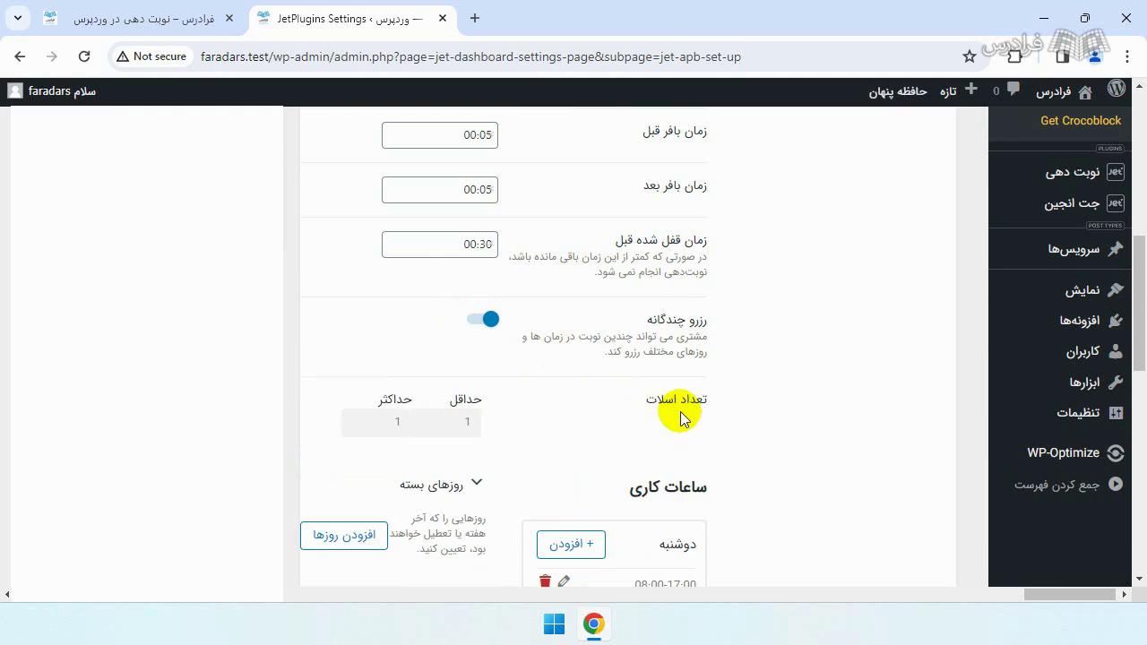
pyautogui.click(470, 416)
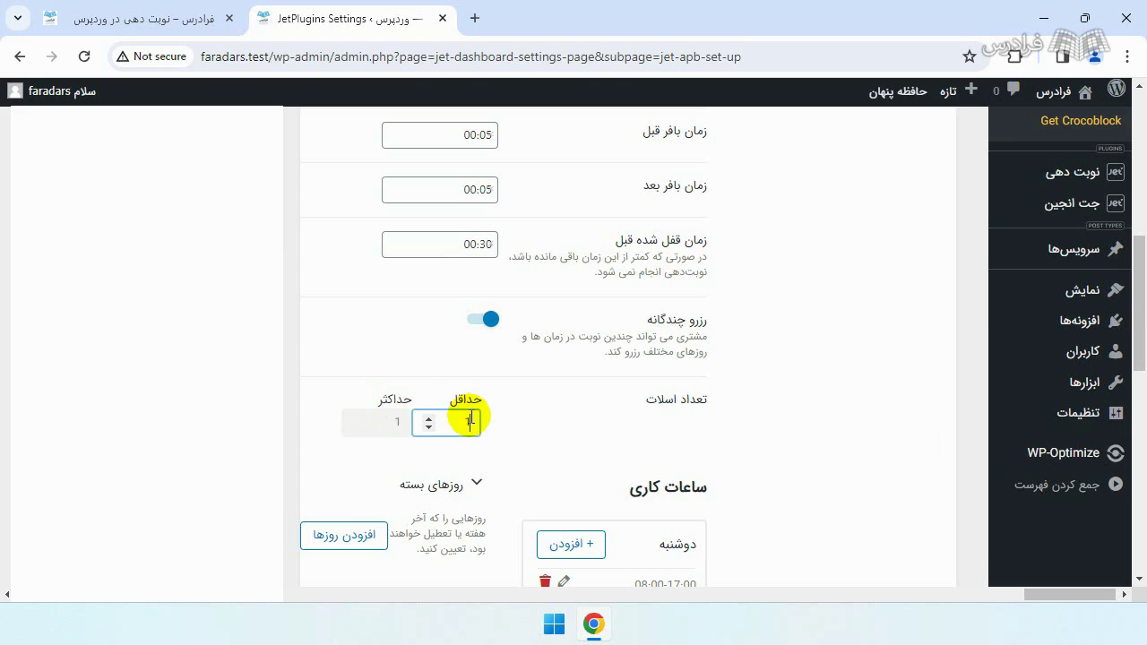
pyautogui.write('1')
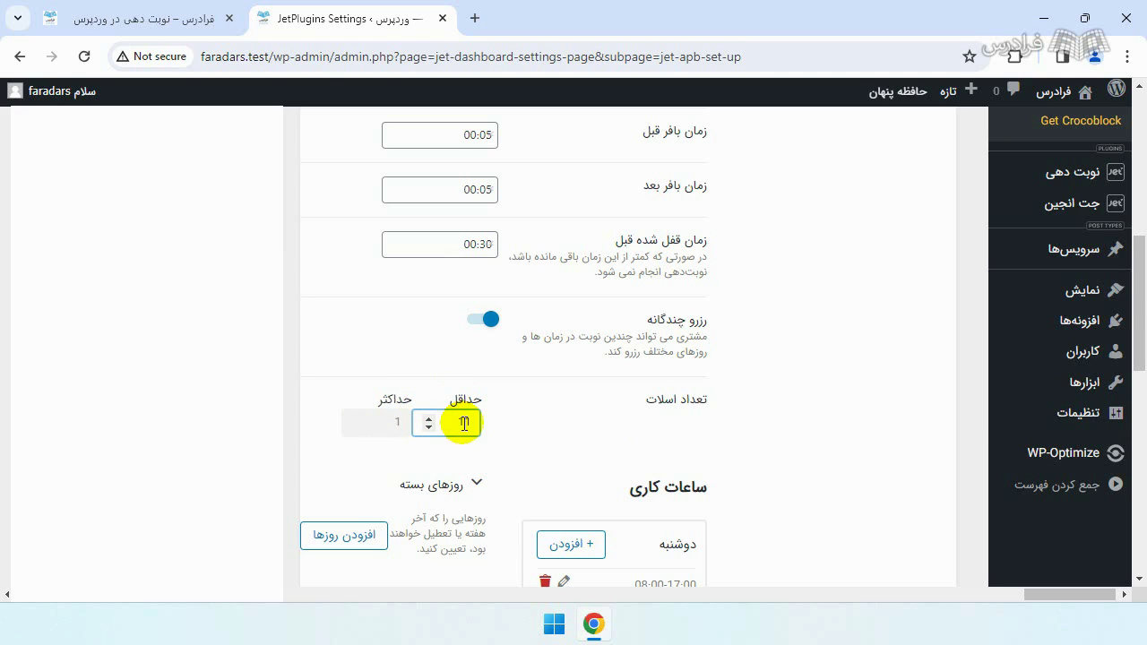
pyautogui.moveTo(463, 418); pyautogui.dragTo(445, 427)
pyautogui.click(359, 419)
pyautogui.click(359, 418)
pyautogui.click(359, 418)
pyautogui.click(359, 419)
pyautogui.click(478, 439)
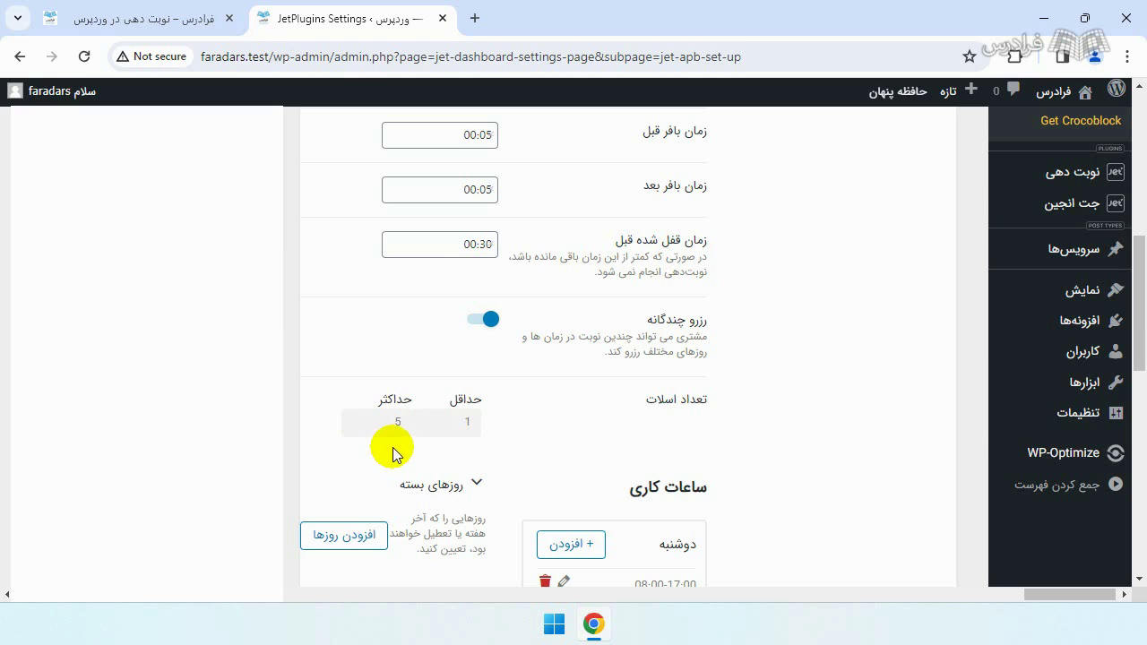
pyautogui.click(486, 319)
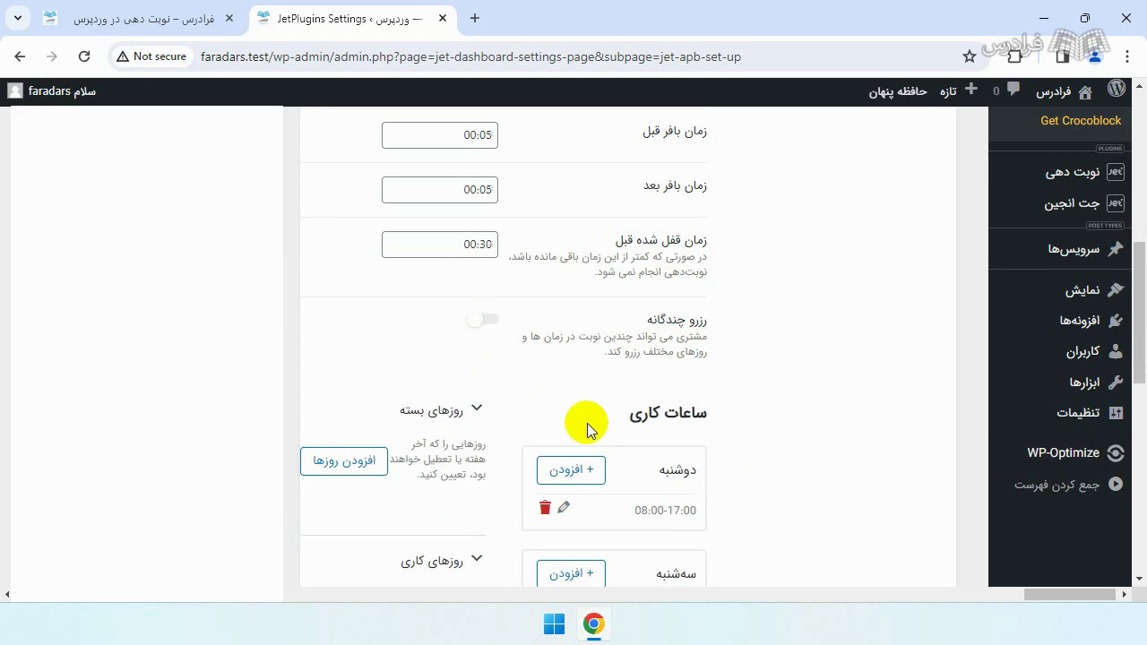
# - Review the working hours (ساعات کاری) listed for each weekday, including the end time of the دوشنبه slot
pyautogui.scroll(-2, 587, 423)
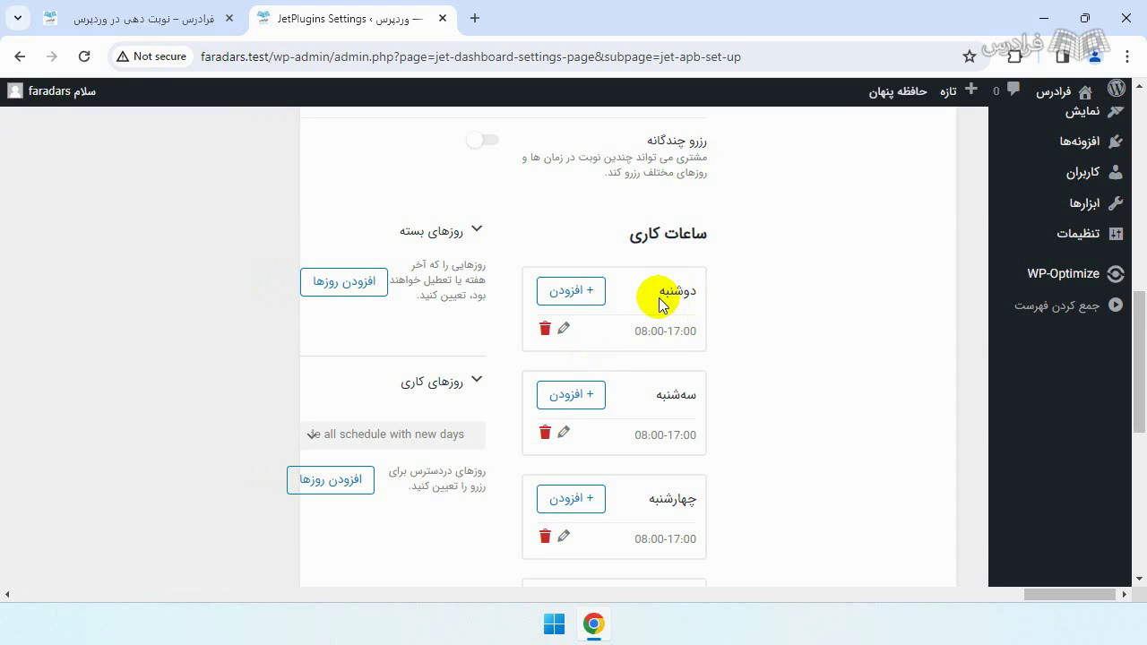
pyautogui.scroll(-5, 660, 309)
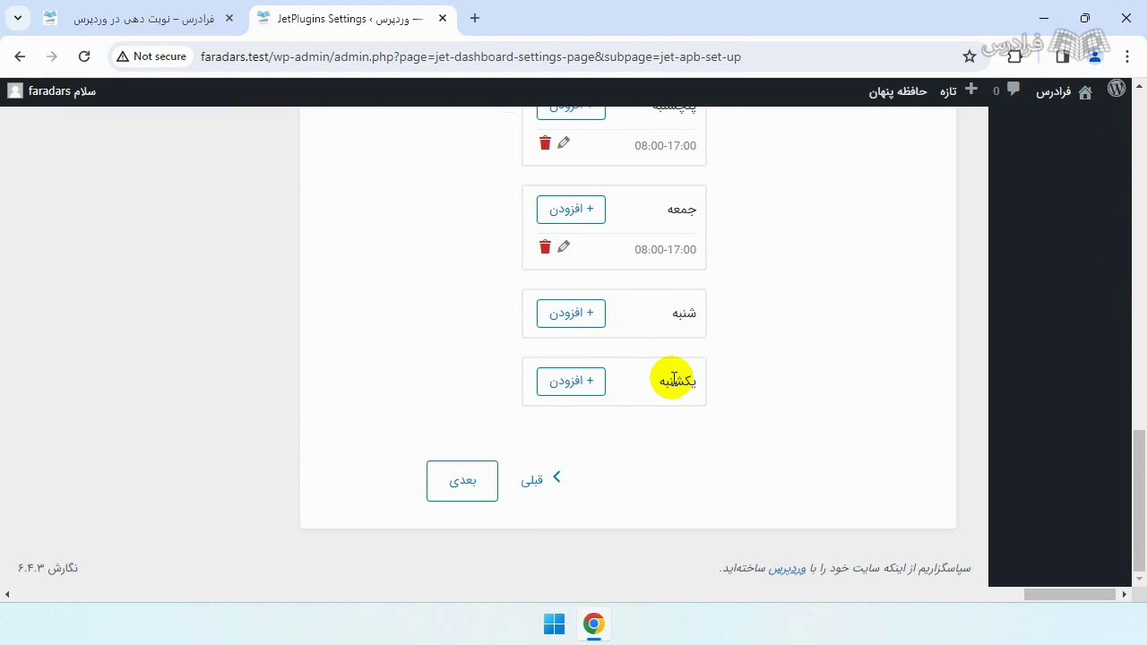
pyautogui.scroll(5, 674, 380)
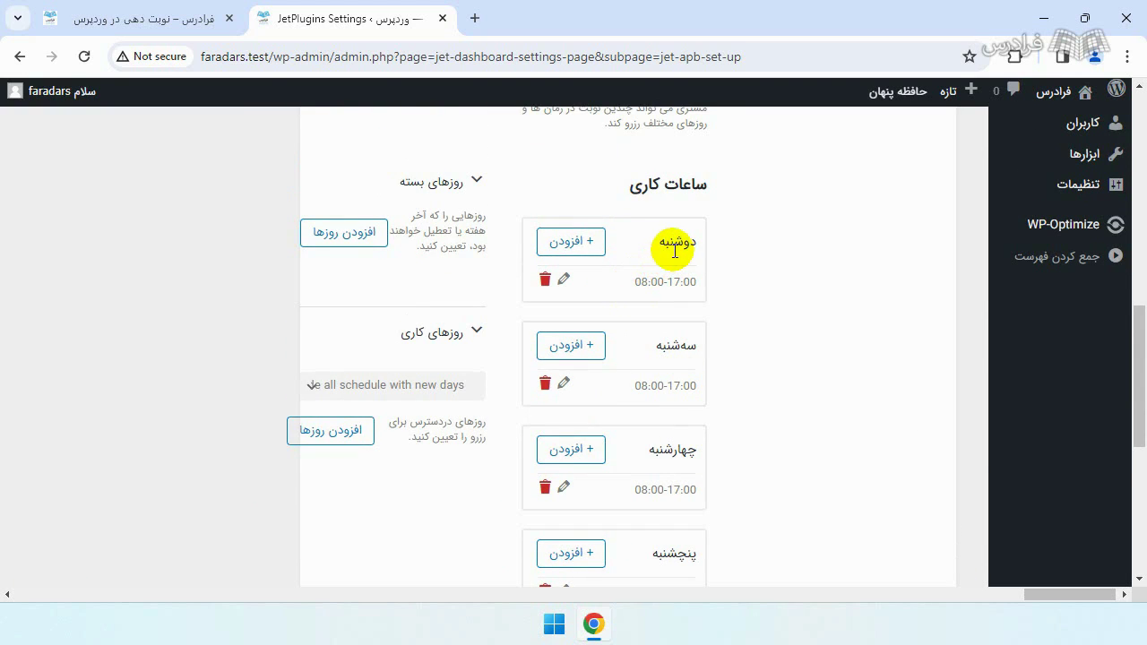
pyautogui.doubleClick(654, 283)
pyautogui.click(671, 282)
pyautogui.moveTo(671, 282); pyautogui.dragTo(697, 283)
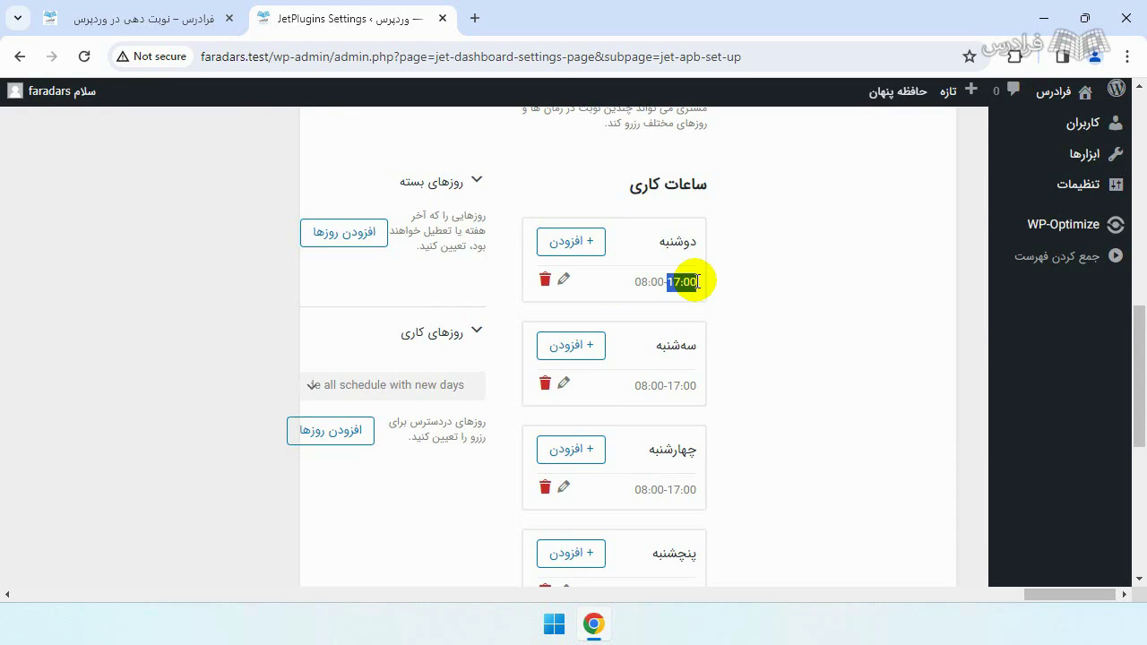
pyautogui.click(616, 300)
# - Edit the دوشنبه working-hours slot so it starts at 12:30, and save it
pyautogui.click(563, 280)
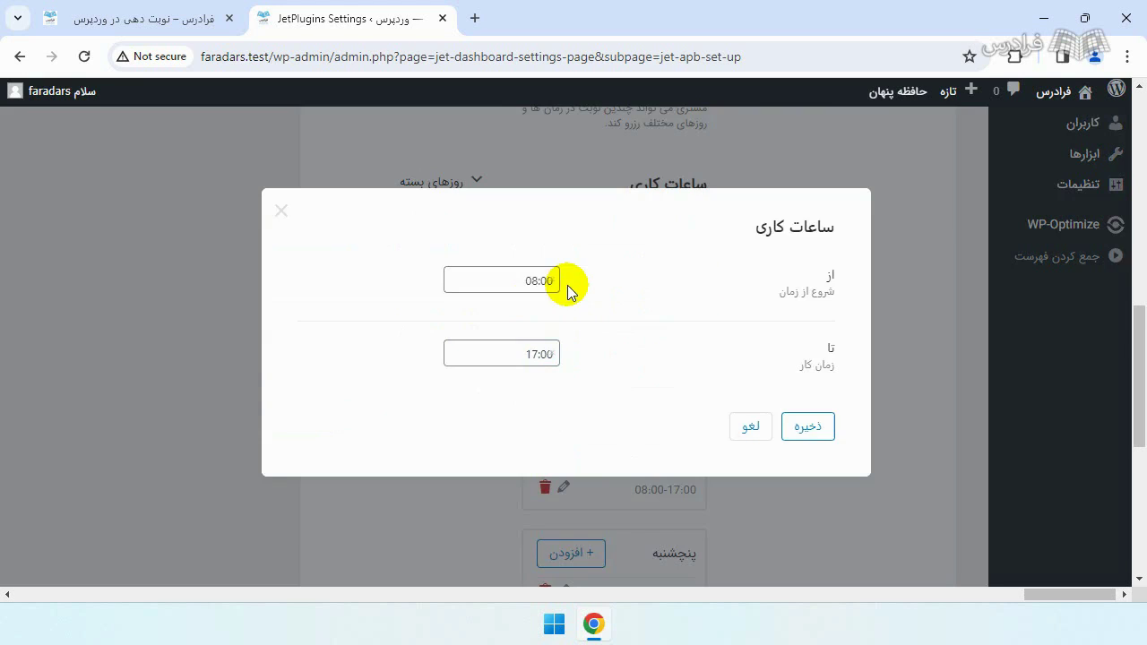
pyautogui.click(528, 281)
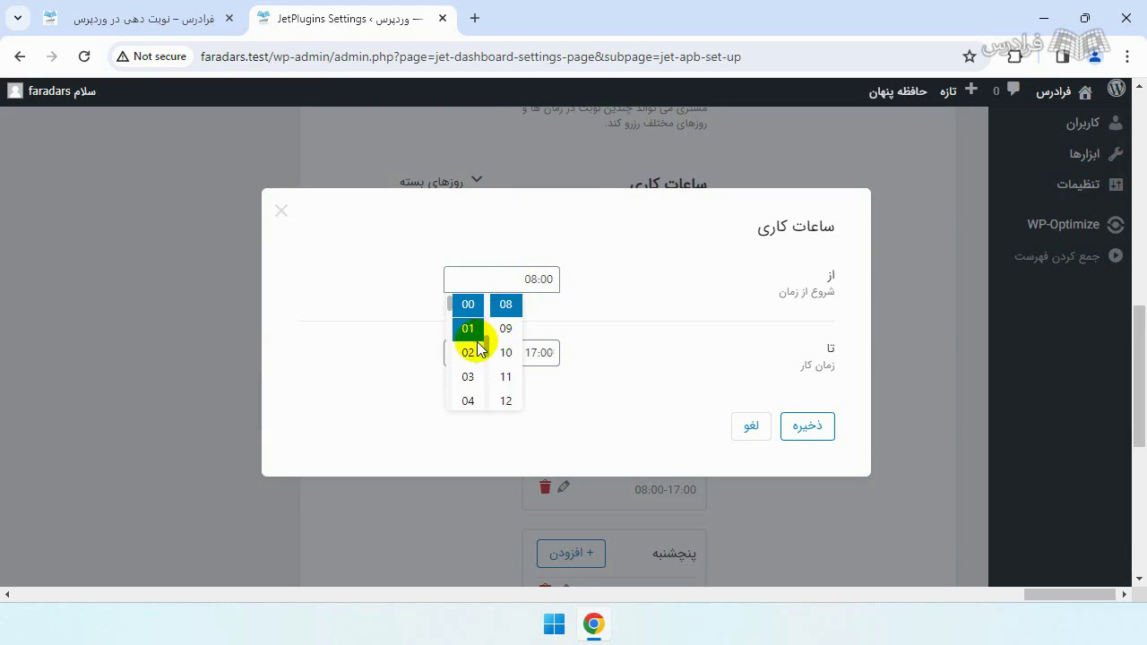
pyautogui.scroll(-1, 490, 348)
pyautogui.click(506, 326)
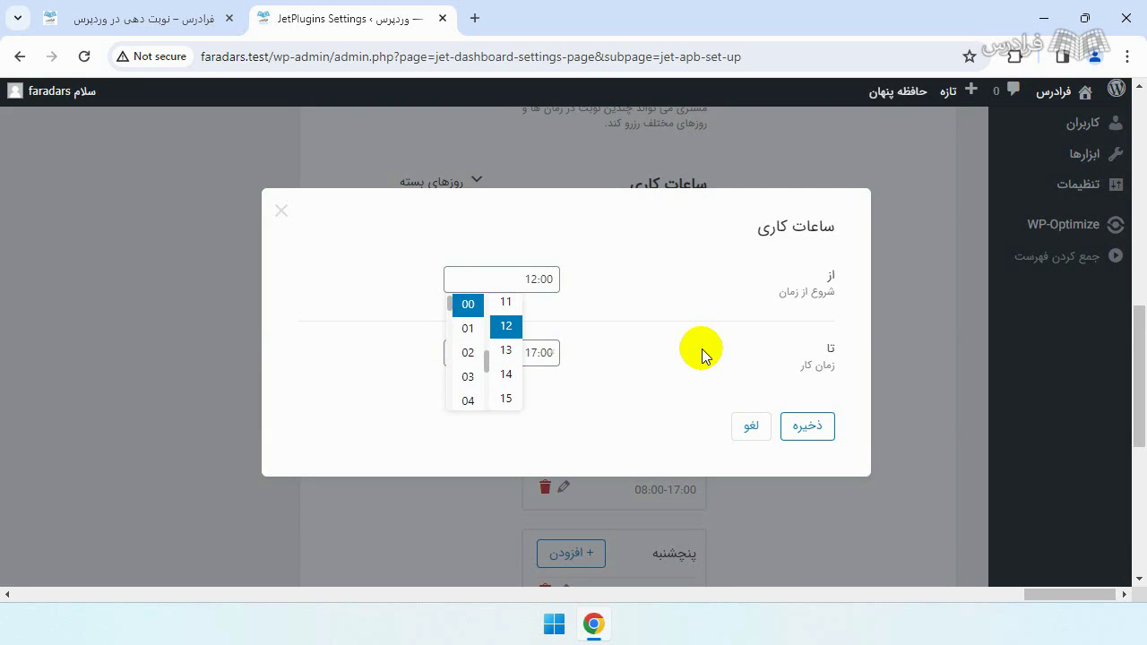
pyautogui.moveTo(450, 301); pyautogui.dragTo(453, 359)
pyautogui.click(468, 346)
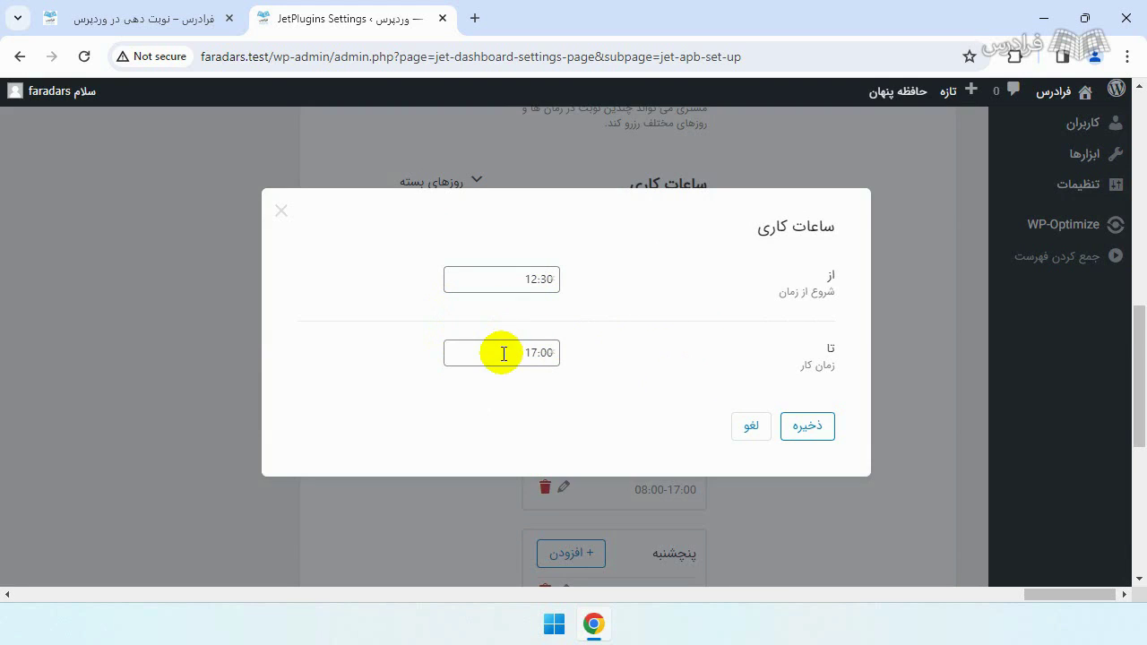
pyautogui.click(806, 427)
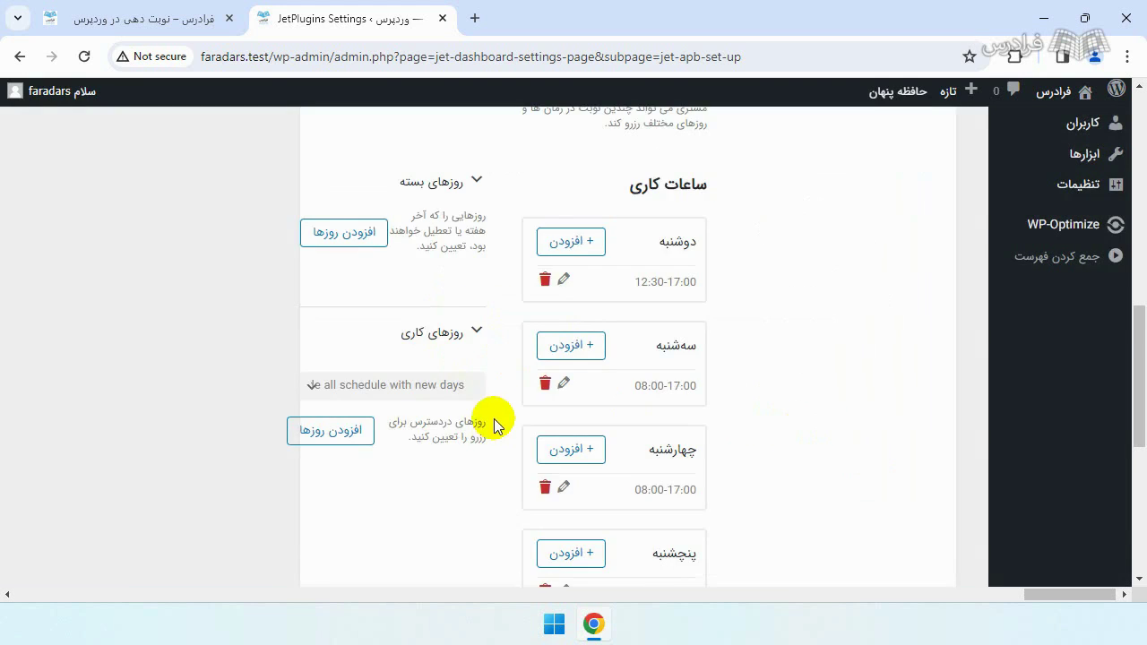
# - Delete the existing دوشنبه working-hours slot and add a new one from 14:00 to 16:00
pyautogui.click(547, 285)
pyautogui.click(550, 256)
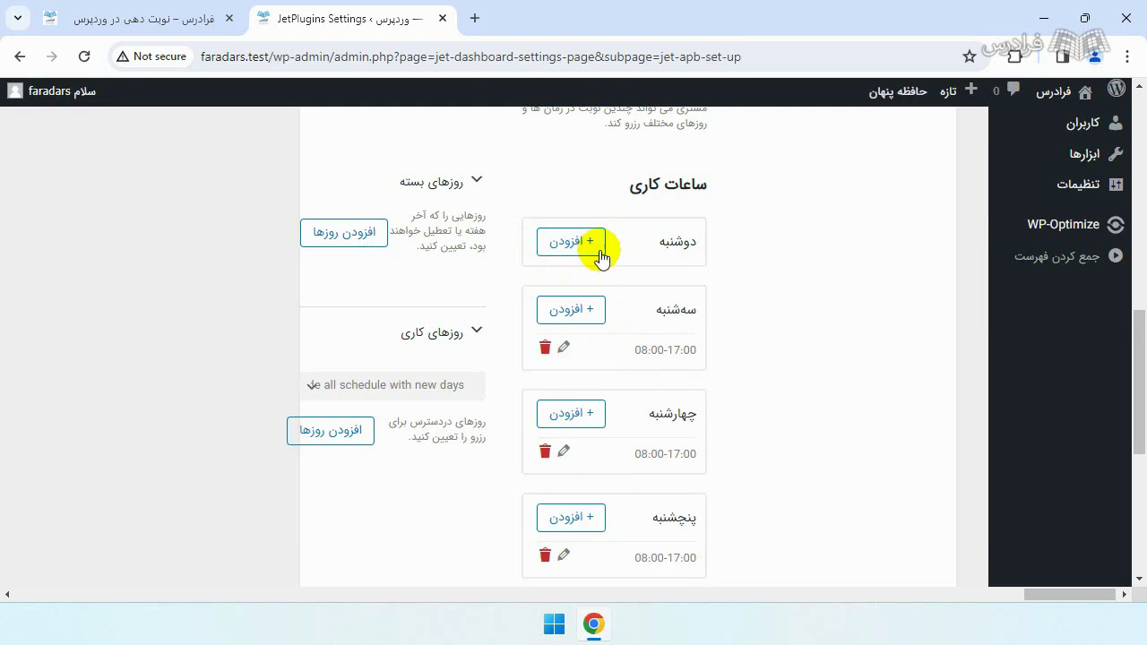
pyautogui.click(598, 253)
pyautogui.click(538, 287)
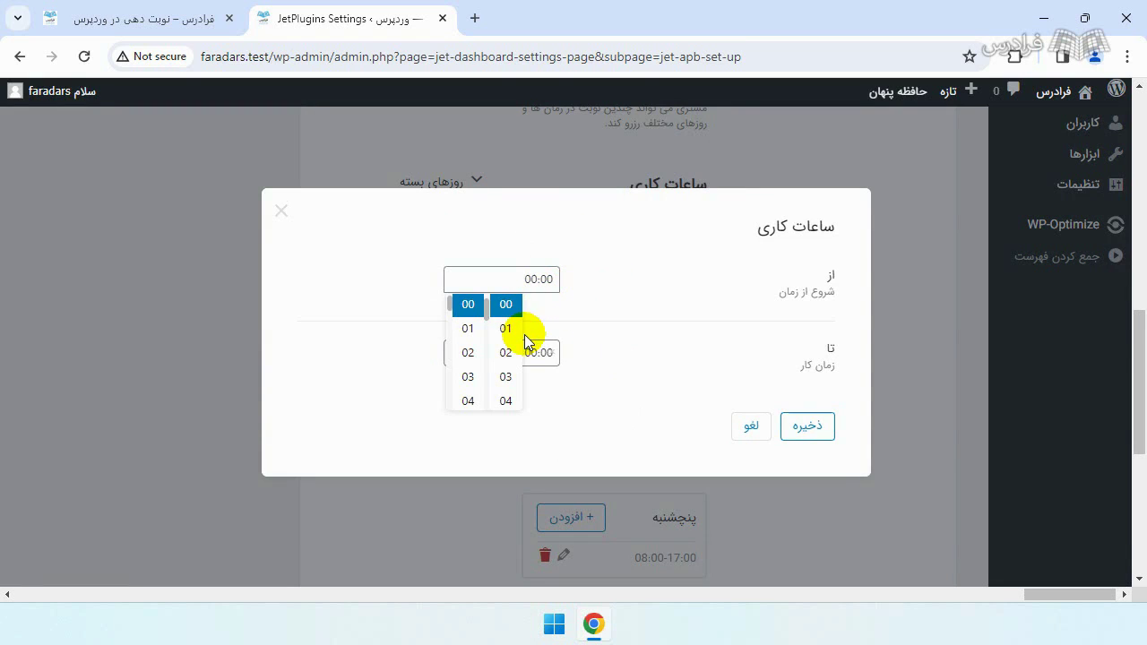
pyautogui.click(486, 304)
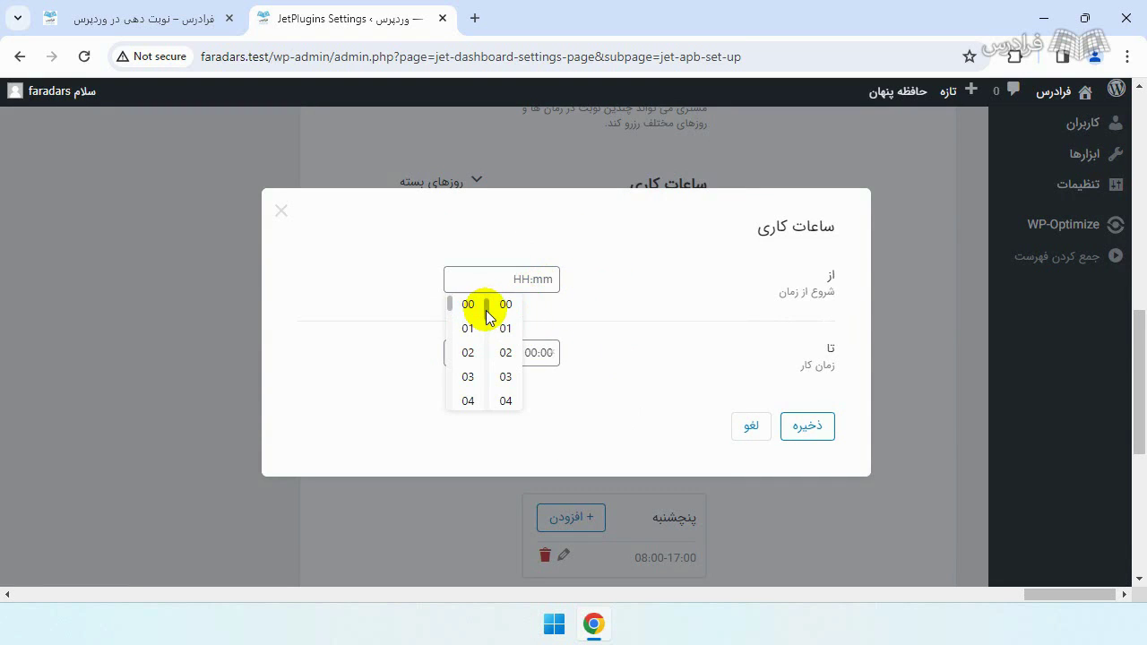
pyautogui.moveTo(487, 309); pyautogui.dragTo(486, 365)
pyautogui.click(505, 351)
pyautogui.click(453, 303)
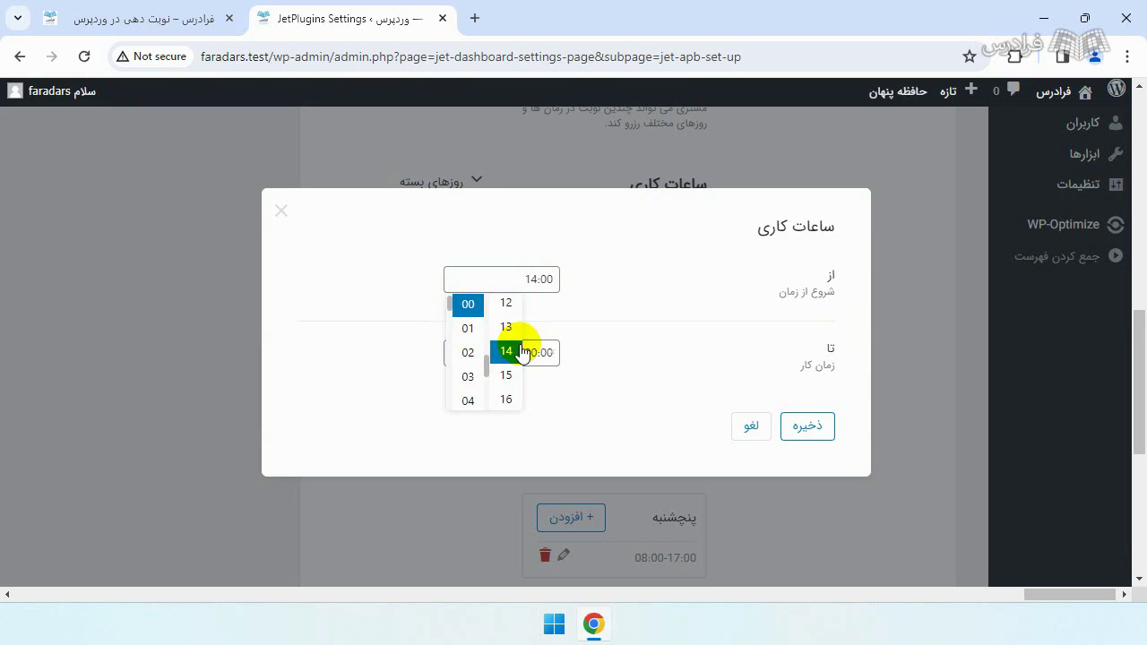
pyautogui.click(525, 353)
pyautogui.moveTo(486, 392); pyautogui.dragTo(487, 448)
pyautogui.click(529, 353)
pyautogui.click(506, 401)
pyautogui.click(818, 436)
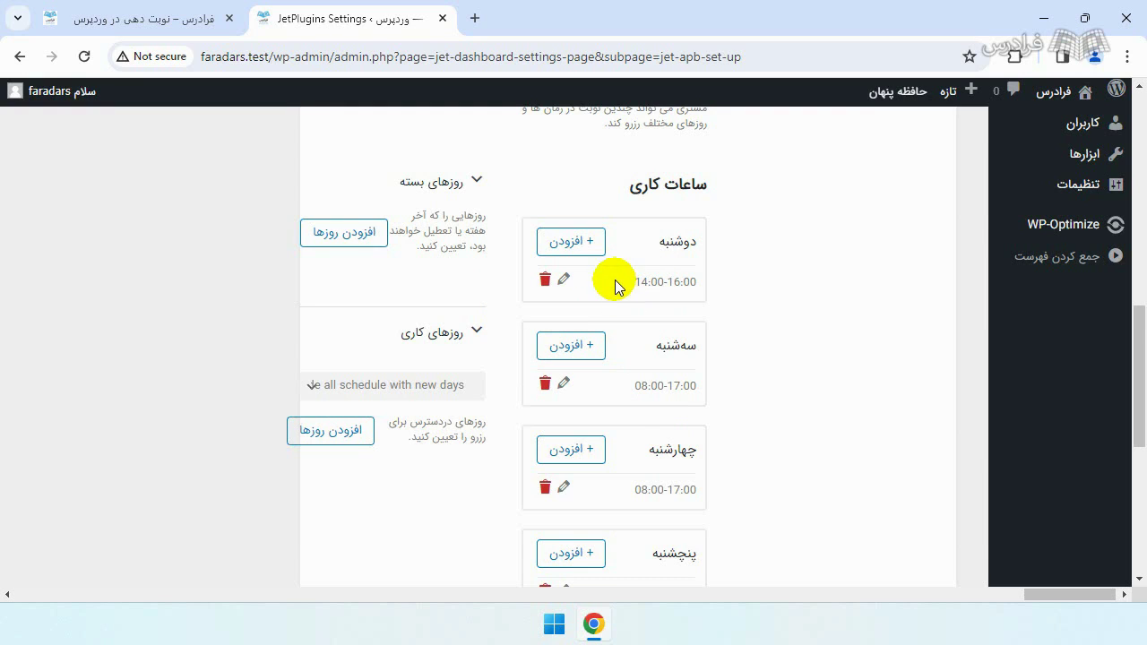
# - Add a second دوشنبه working-hours slot from 08:30 to 12:00
pyautogui.click(600, 247)
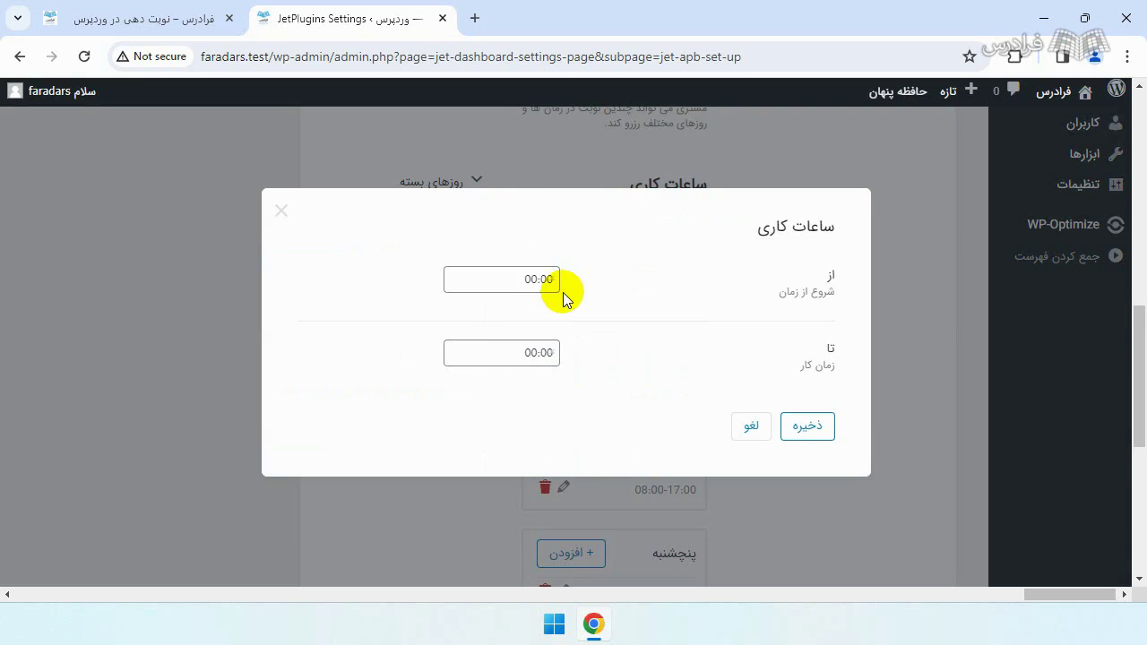
pyautogui.click(531, 279)
pyautogui.scroll(-2, 489, 322)
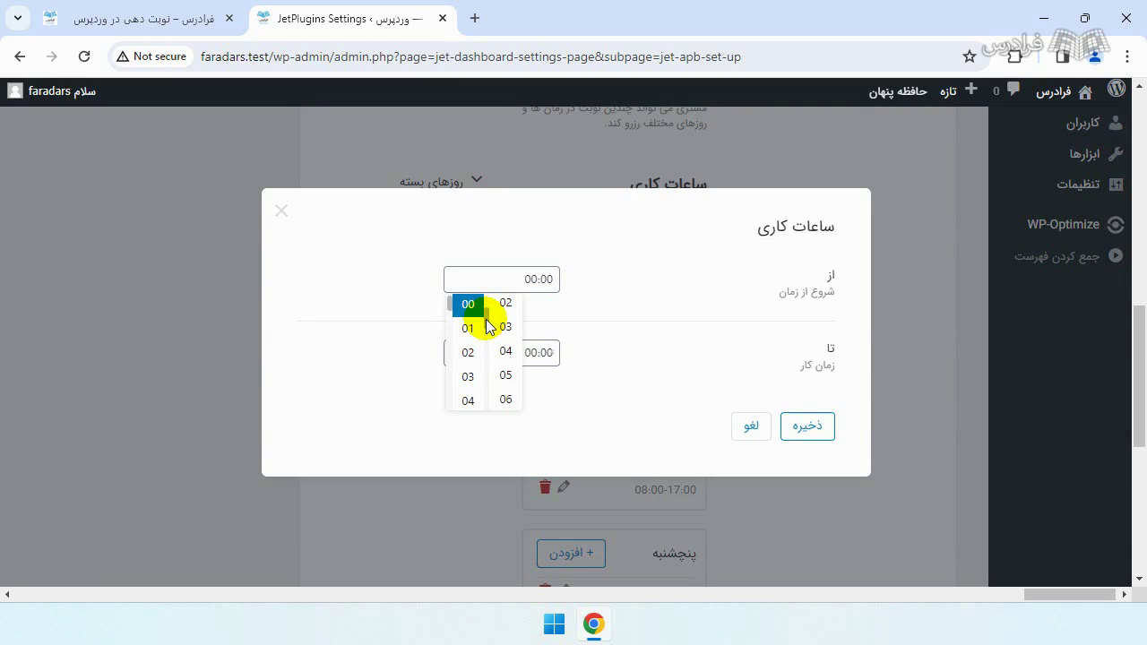
pyautogui.click(495, 373)
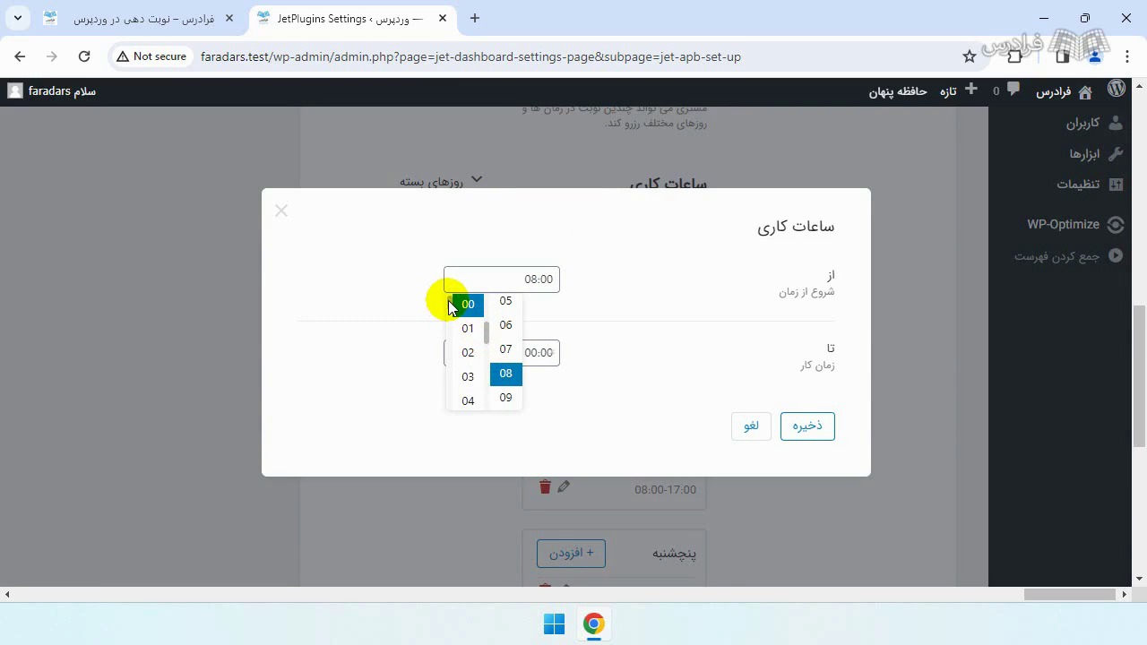
pyautogui.scroll(-5, 452, 340)
pyautogui.click(451, 353)
pyautogui.click(456, 353)
pyautogui.click(485, 381)
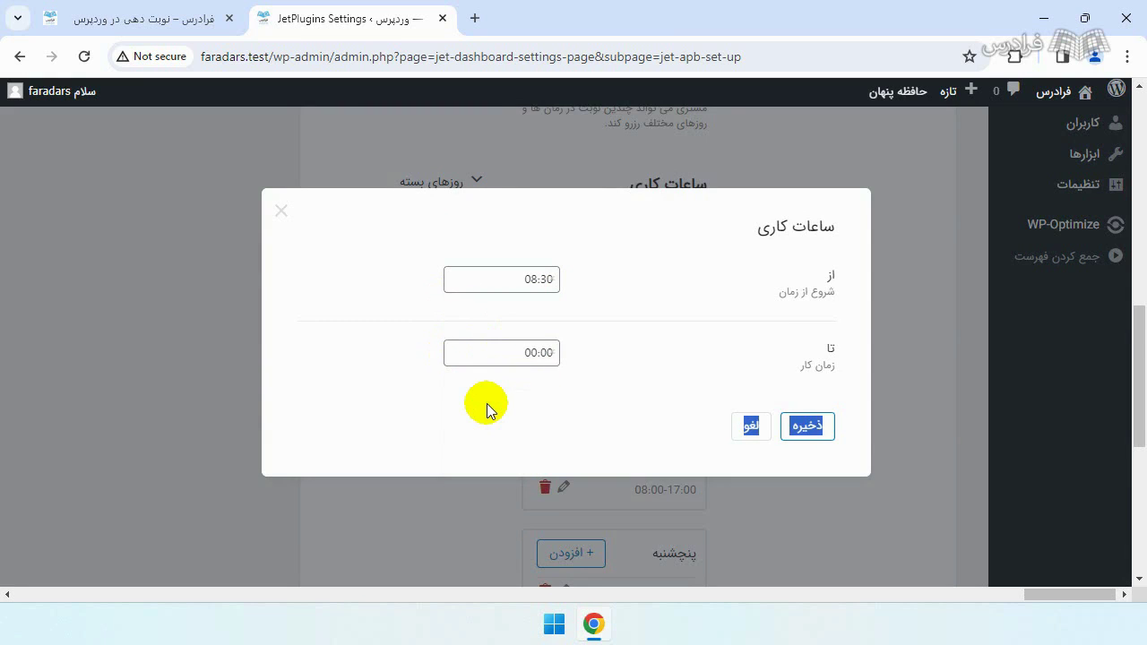
pyautogui.click(527, 353)
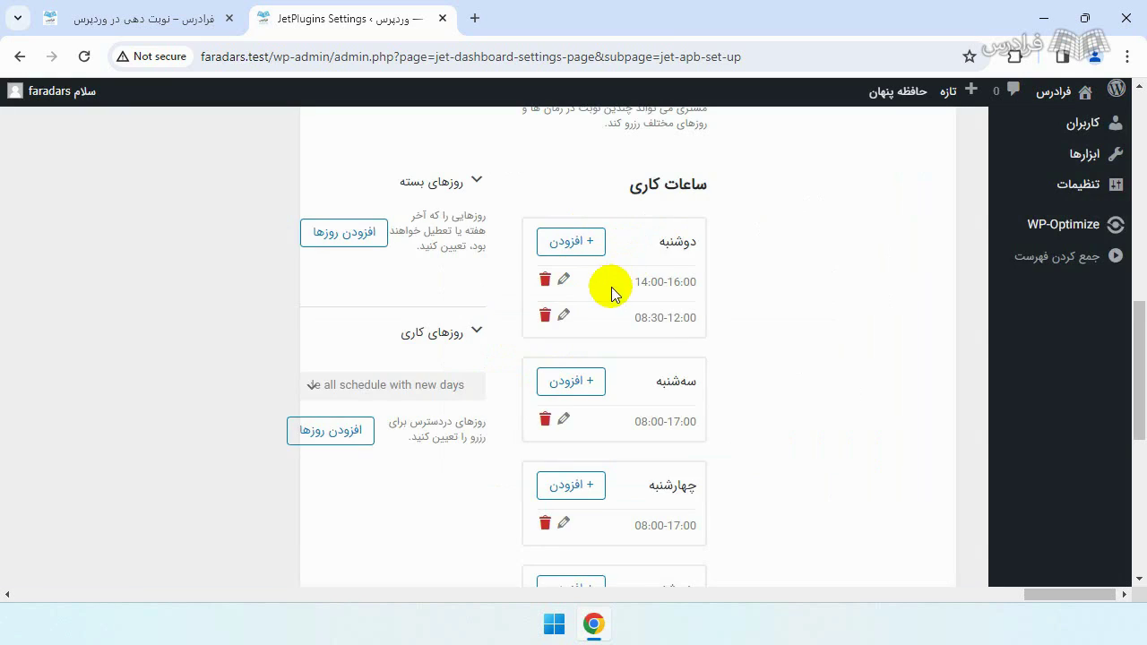
pyautogui.moveTo(631, 319); pyautogui.dragTo(674, 318)
pyautogui.click(679, 328)
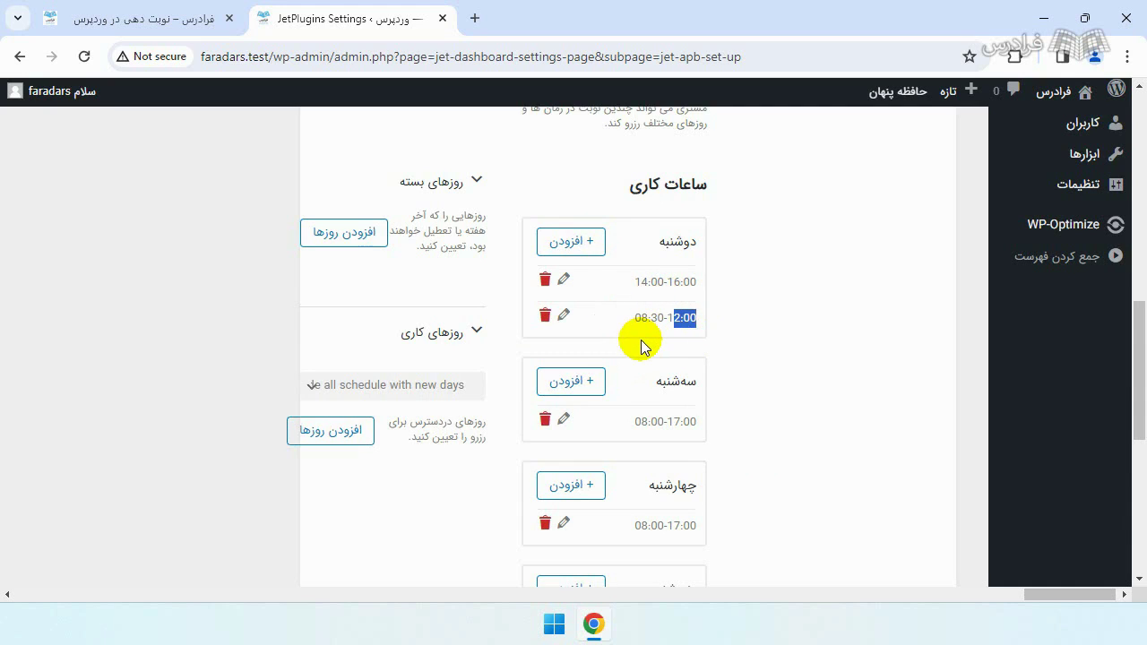
pyautogui.moveTo(631, 281); pyautogui.dragTo(663, 282)
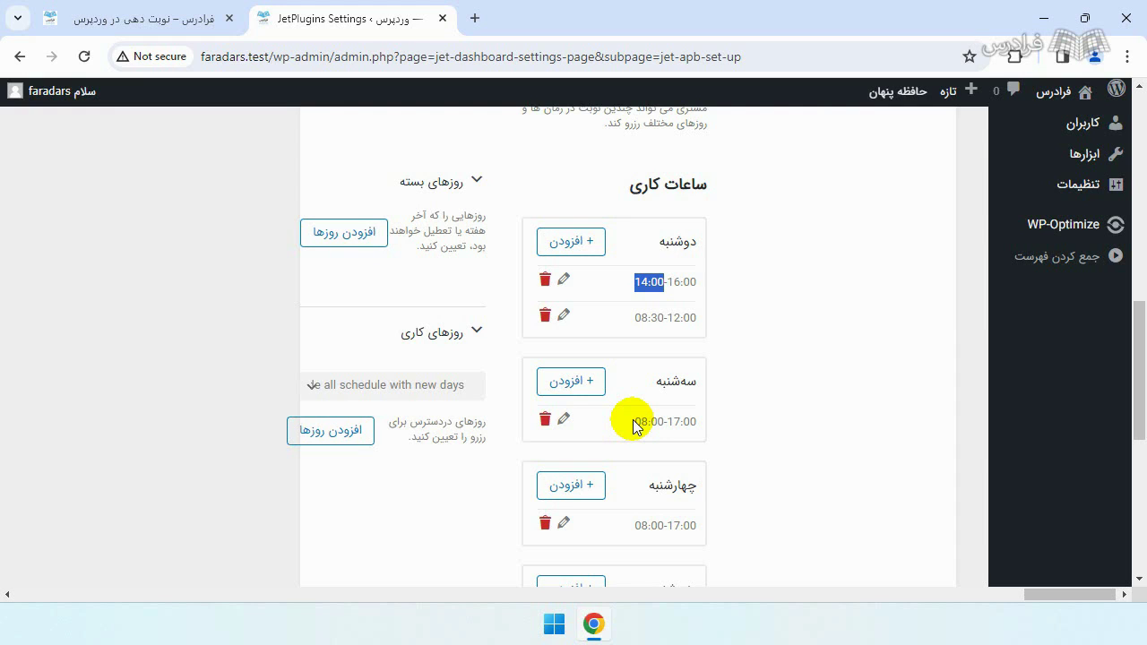
# - Delete the working-hours slot of جمعه and confirm the removal
pyautogui.scroll(-4, 633, 427)
pyautogui.click(545, 373)
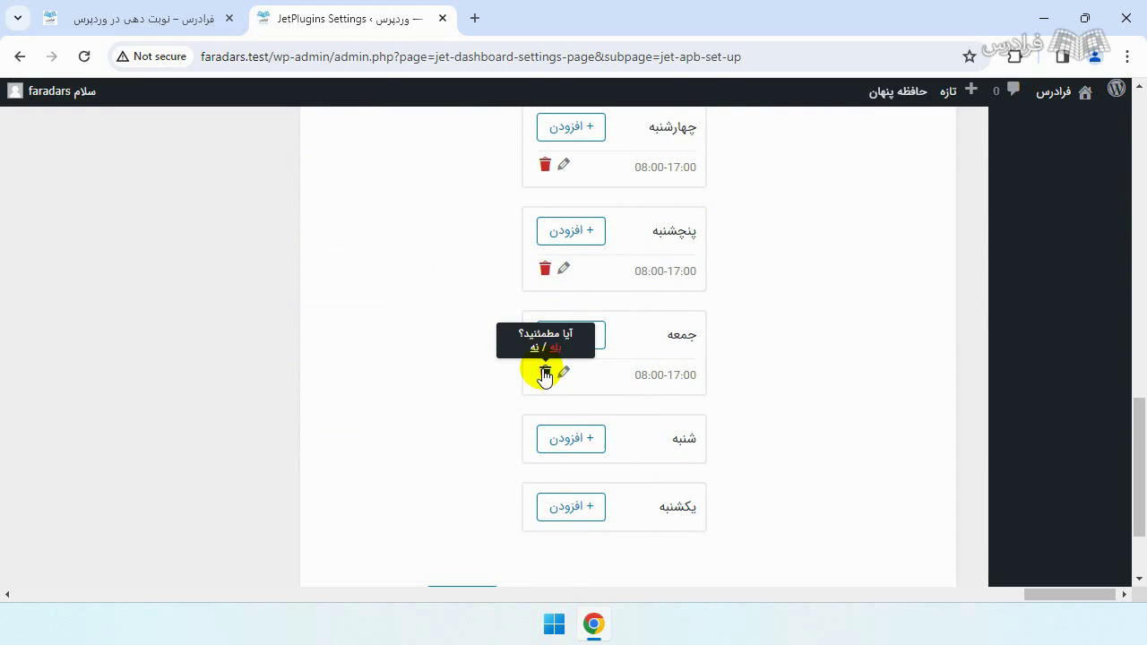
pyautogui.click(556, 346)
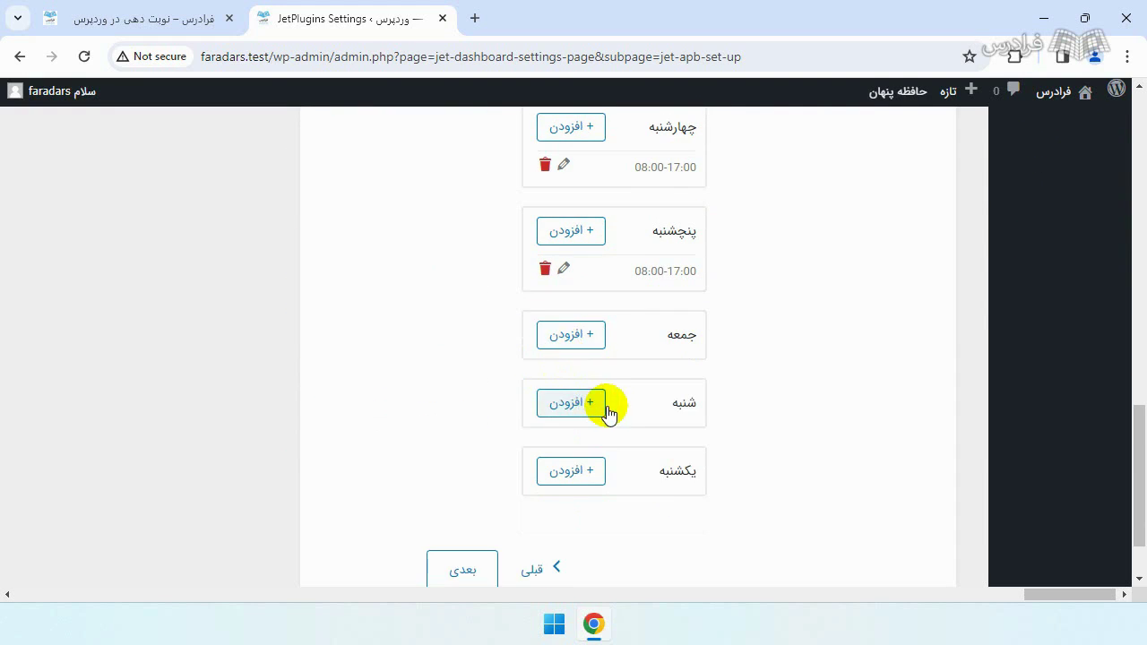
# - Add a working-hours slot for شنبه from 10:00 to 14:00 and save it
pyautogui.click(575, 404)
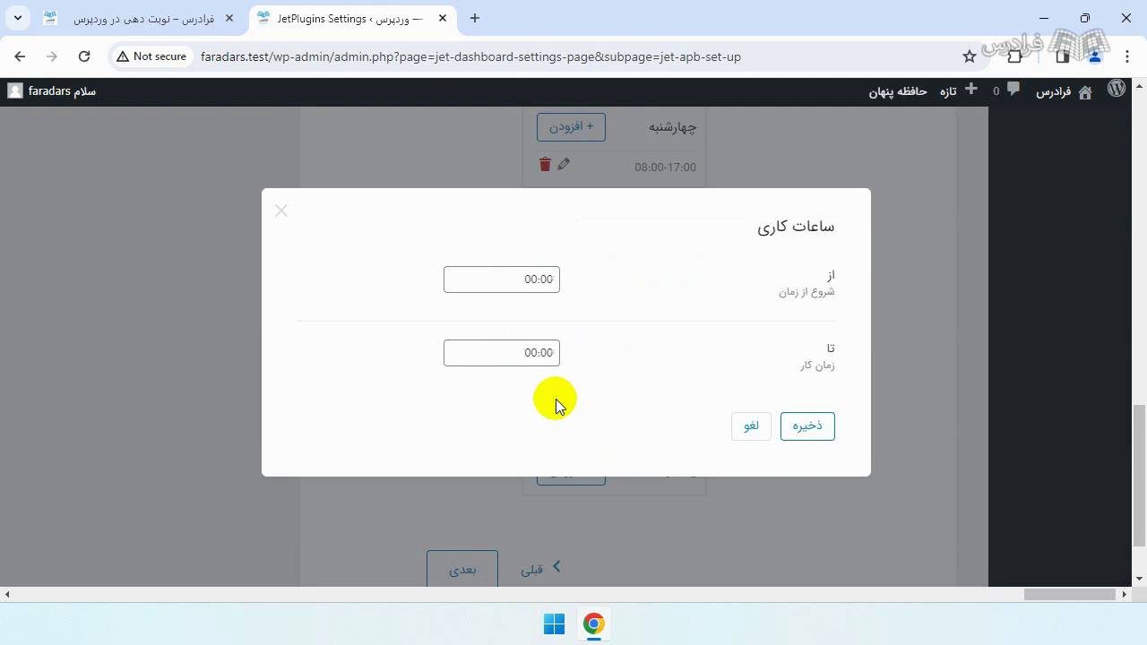
pyautogui.click(525, 279)
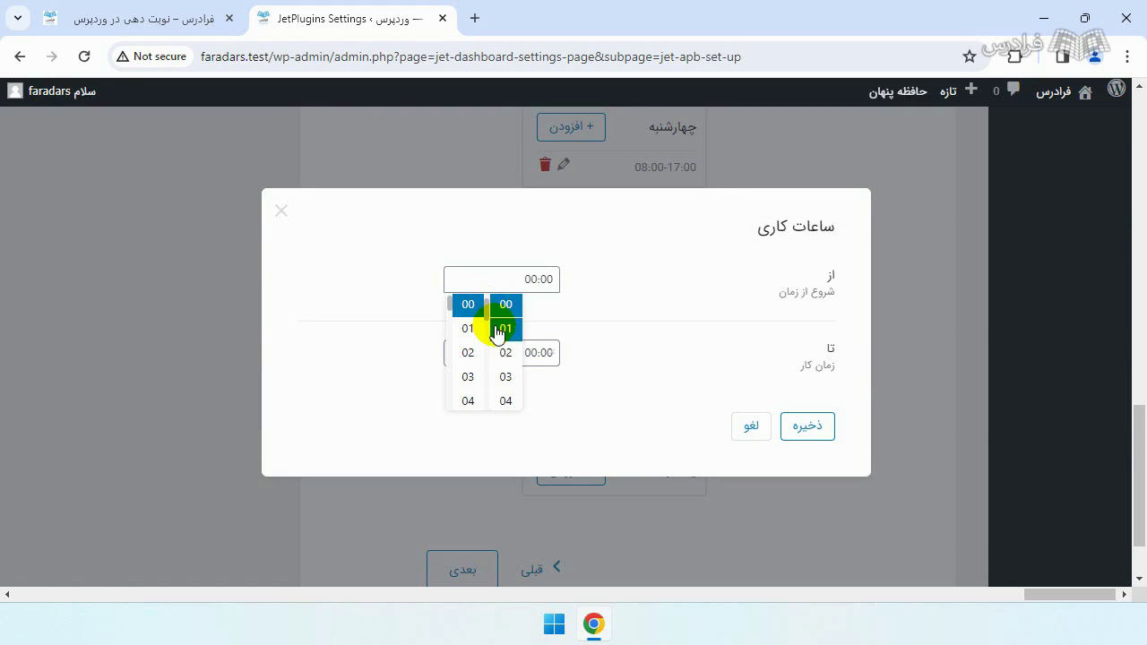
pyautogui.scroll(-2, 495, 340)
pyautogui.click(507, 356)
pyautogui.click(520, 353)
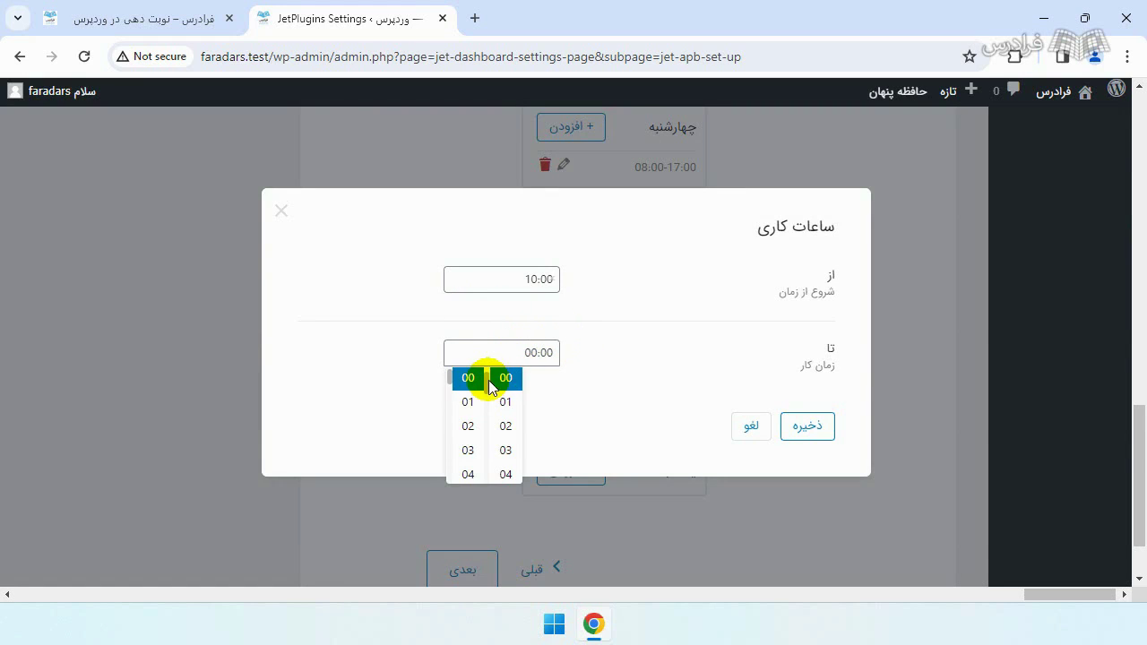
pyautogui.scroll(-3, 506, 430)
pyautogui.click(505, 426)
pyautogui.click(807, 427)
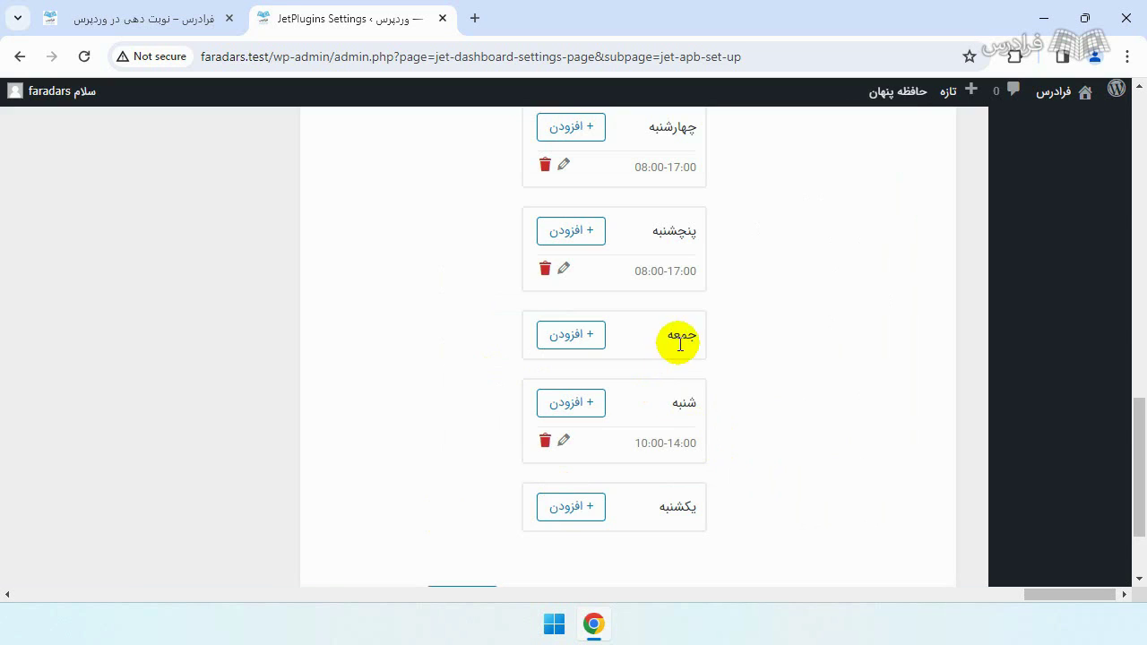
# - Review the working hours of every weekday together with the closed days (روزهای بسته) and working days (روزهای کاری) sections
pyautogui.moveTo(650, 513); pyautogui.dragTo(696, 507)
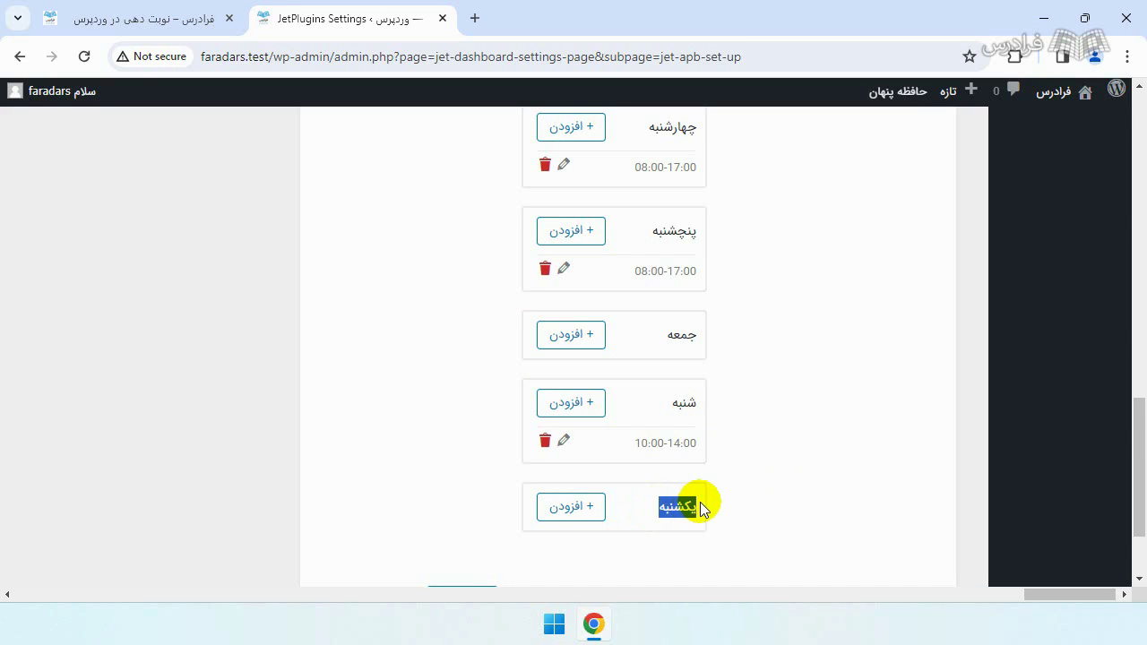
pyautogui.click(731, 465)
pyautogui.scroll(4, 730, 465)
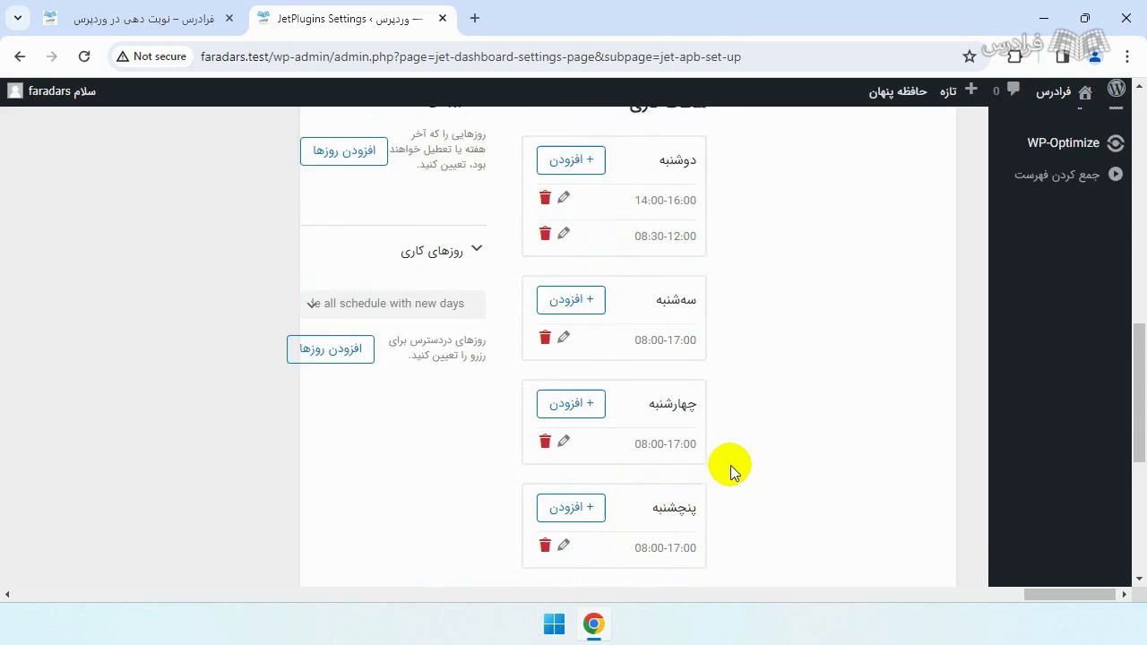
pyautogui.scroll(-4, 730, 465)
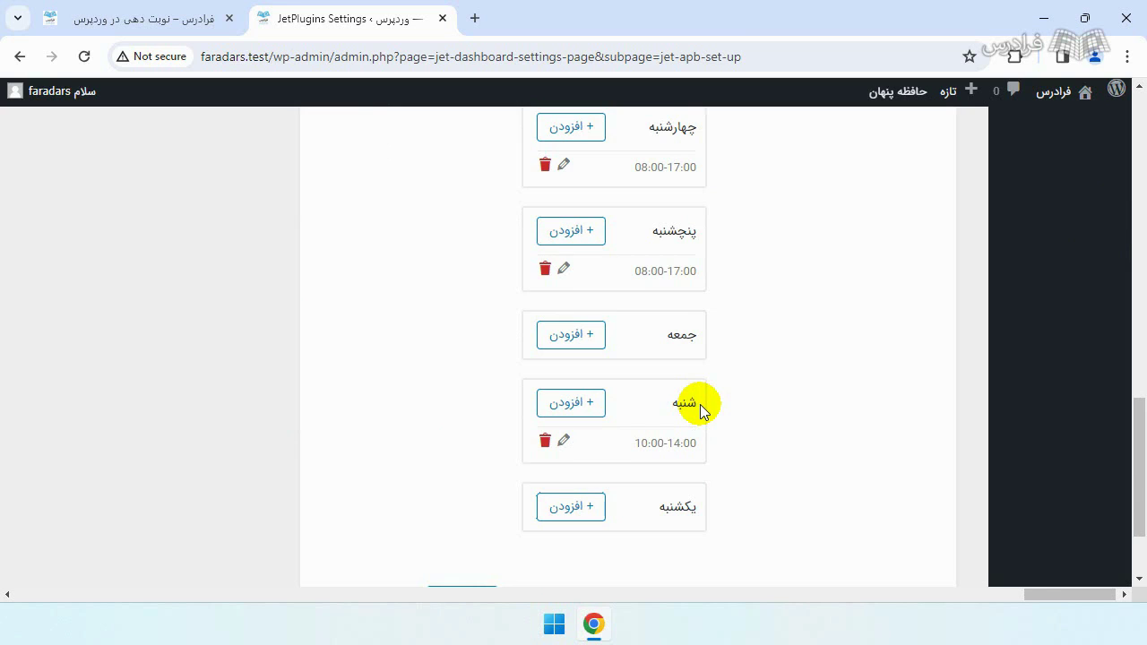
pyautogui.scroll(5, 701, 410)
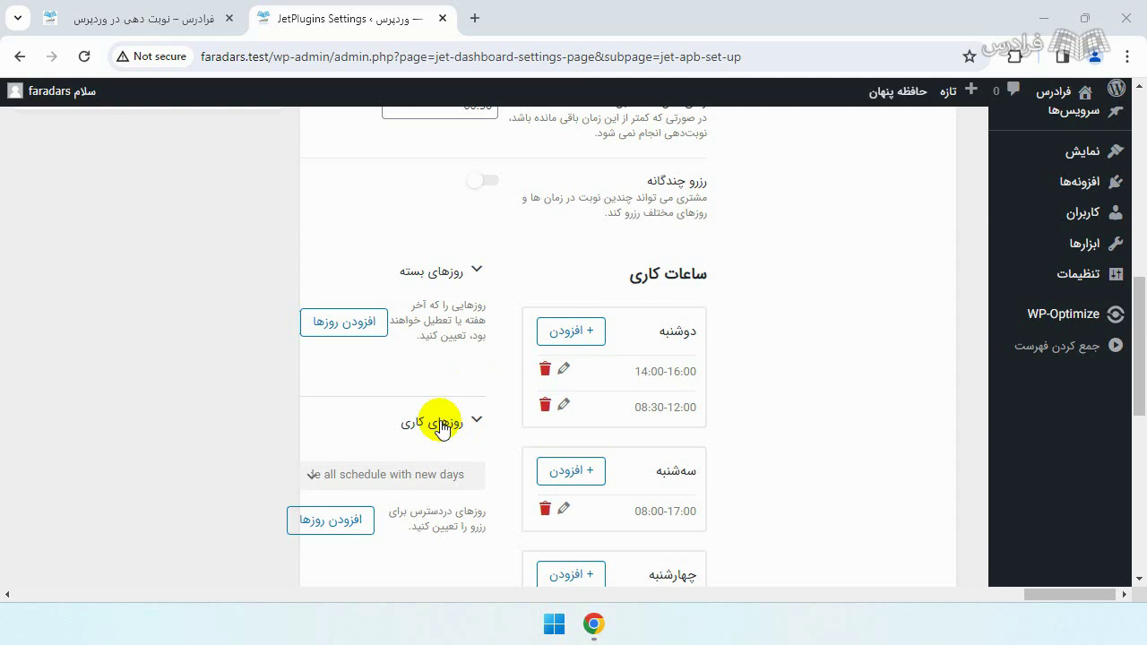
pyautogui.scroll(-4, 563, 397)
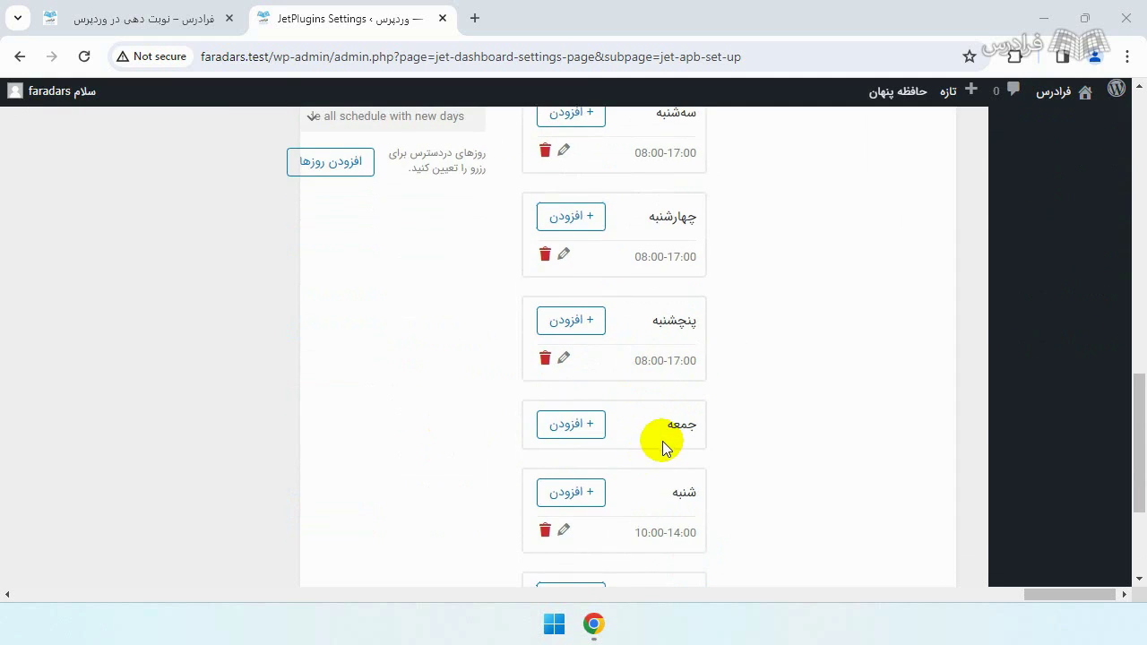
pyautogui.scroll(1, 638, 448)
pyautogui.scroll(1, 638, 448)
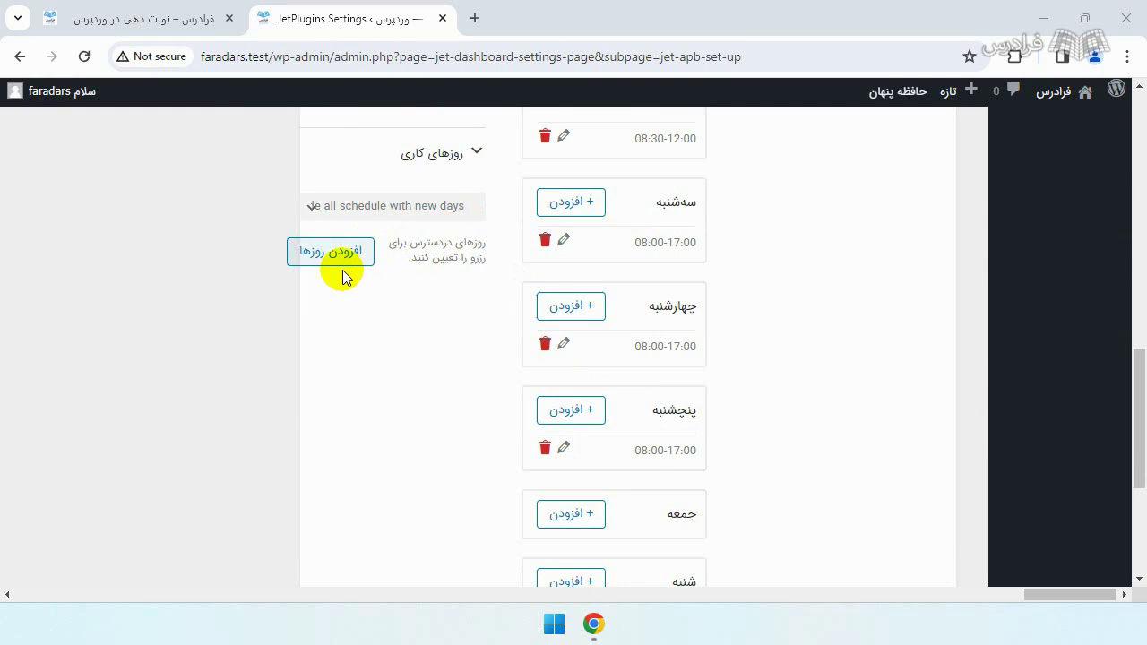
pyautogui.scroll(-1, 364, 404)
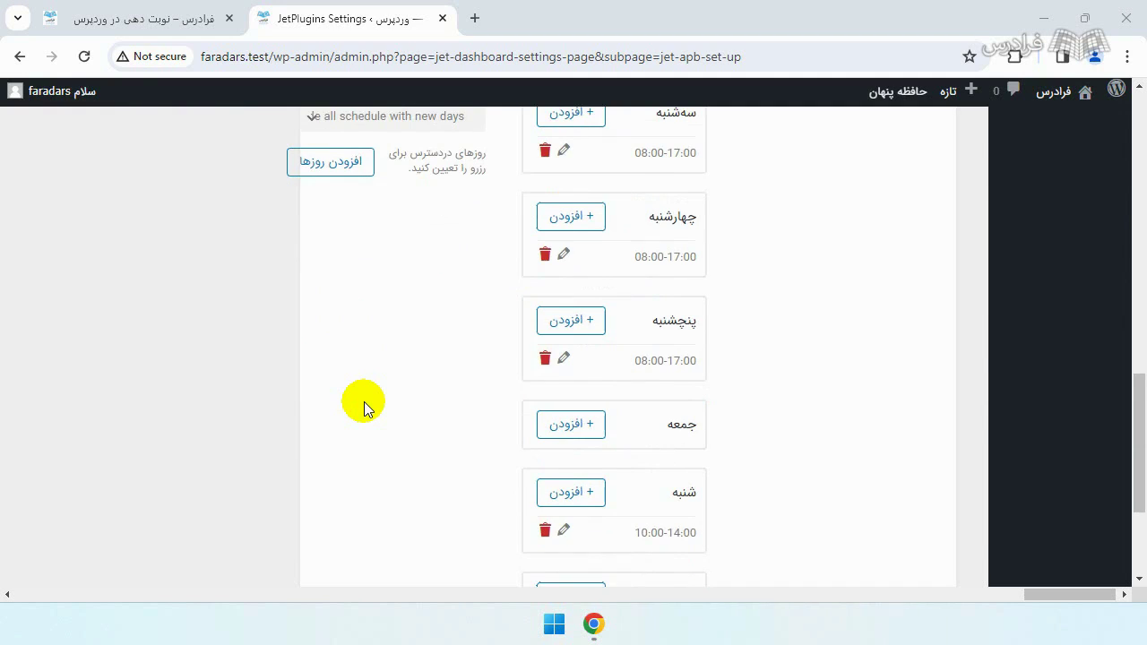
pyautogui.scroll(3, 364, 407)
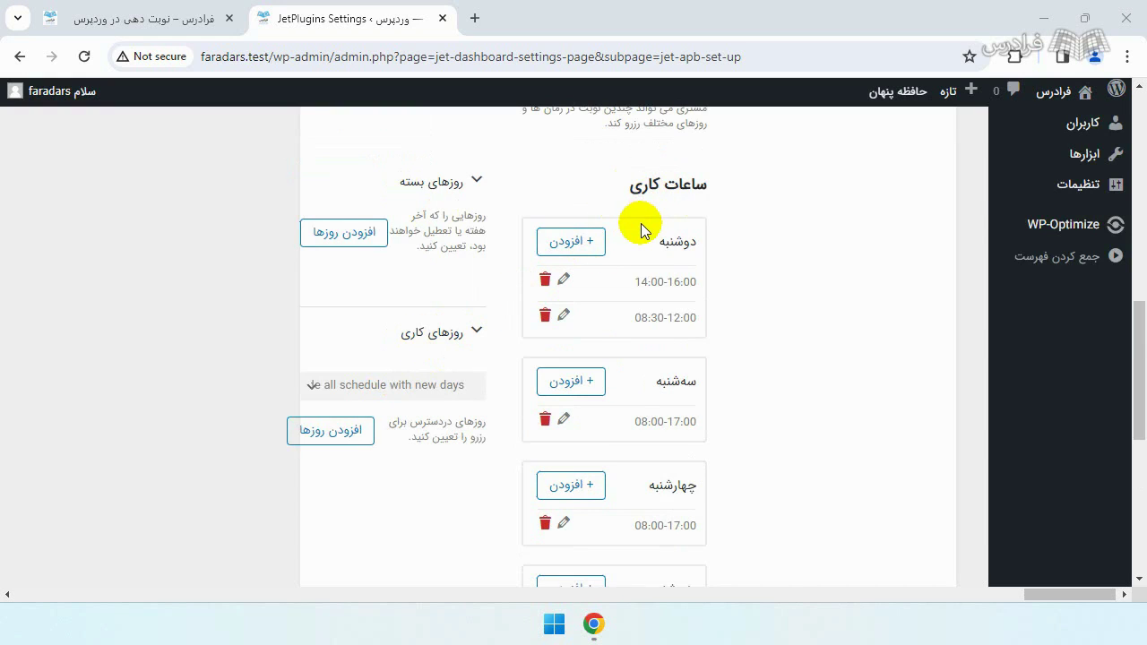
# - Finish the working-hours page and proceed to step 4 of the setup wizard, the additional options
pyautogui.scroll(-5, 641, 231)
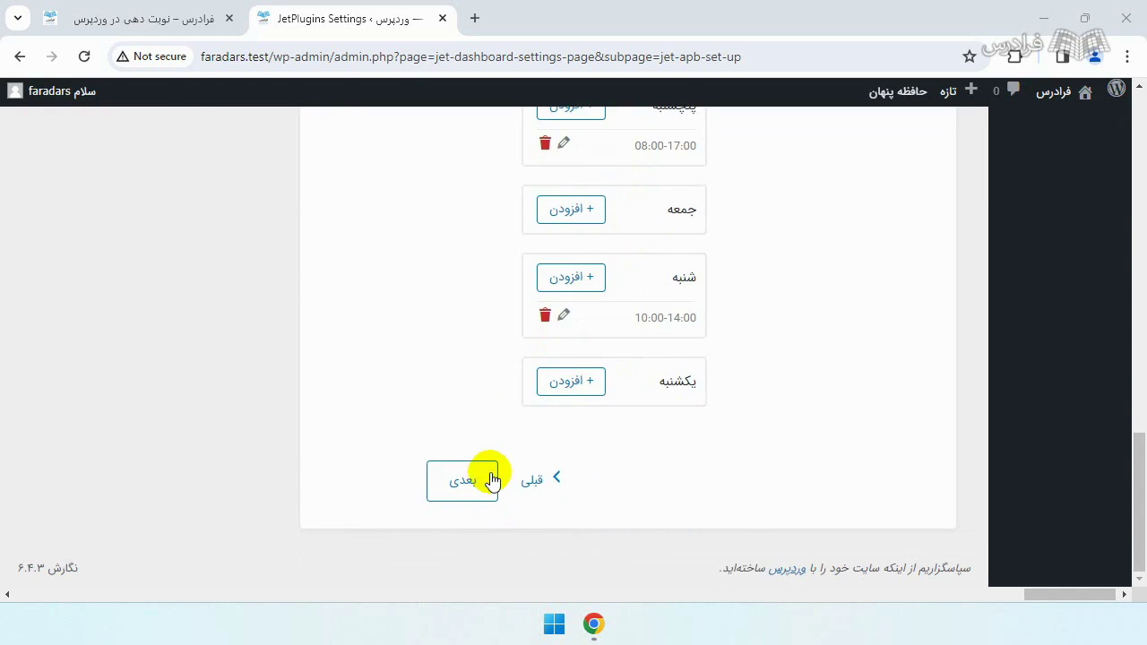
pyautogui.click(492, 480)
pyautogui.scroll(2, 582, 376)
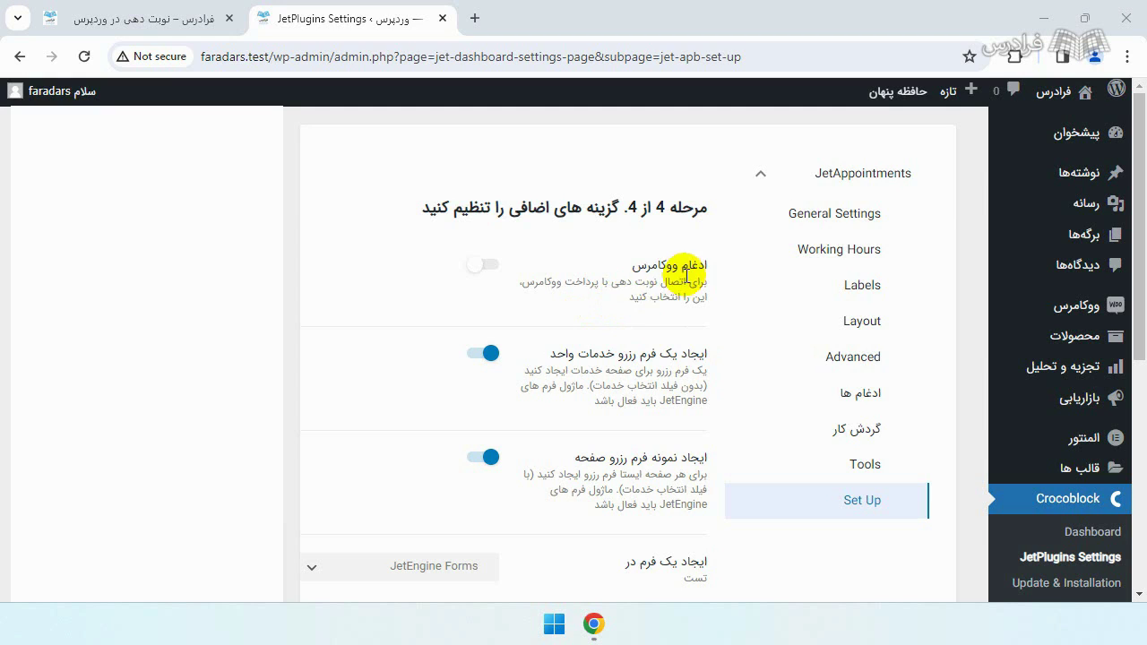
# - Enable WooCommerce integration (ادغام ووکامرس) and two-way WooCommerce order synchronization (همگام سازی سفارشات ووکامرس دو طرفه)
pyautogui.click(486, 269)
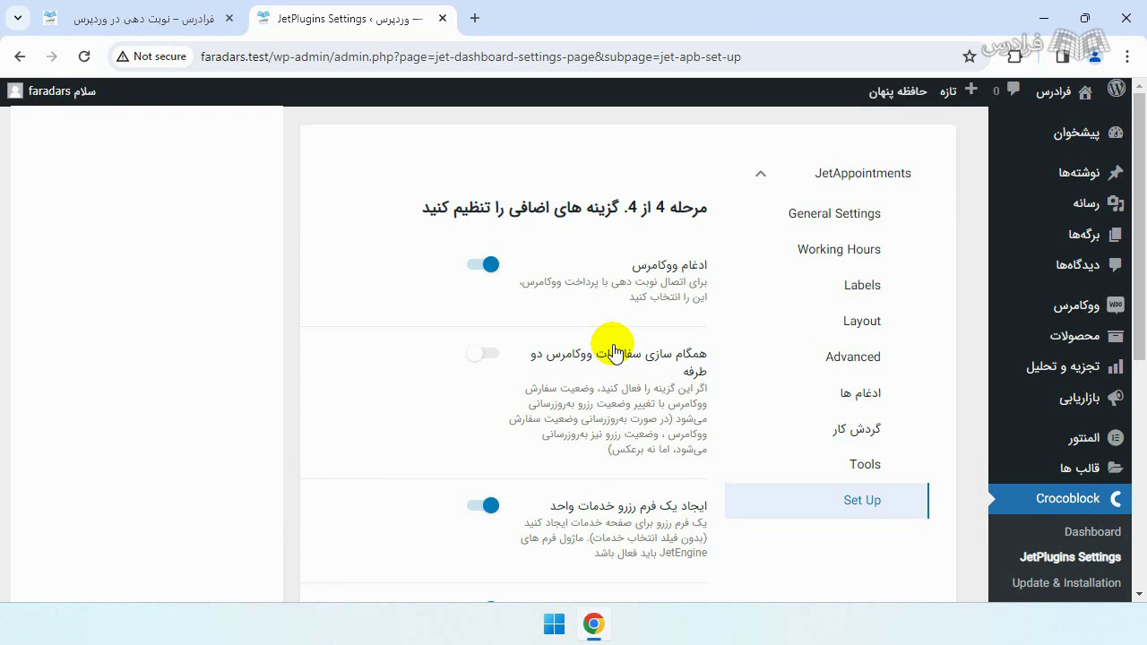
pyautogui.scroll(-1, 605, 350)
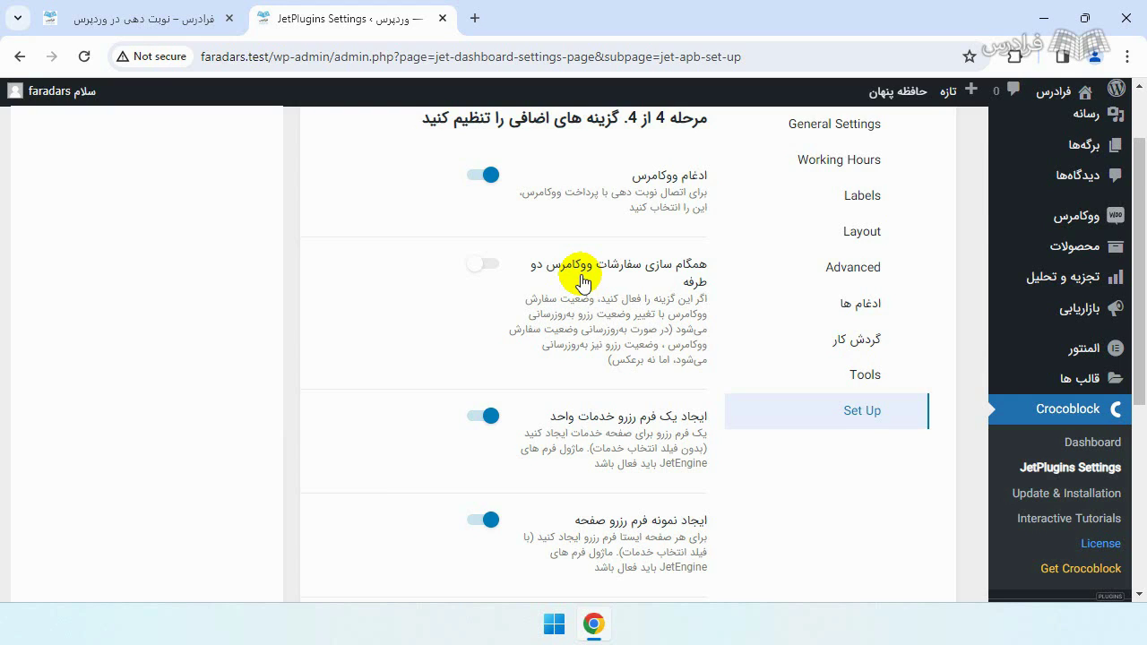
pyautogui.click(488, 267)
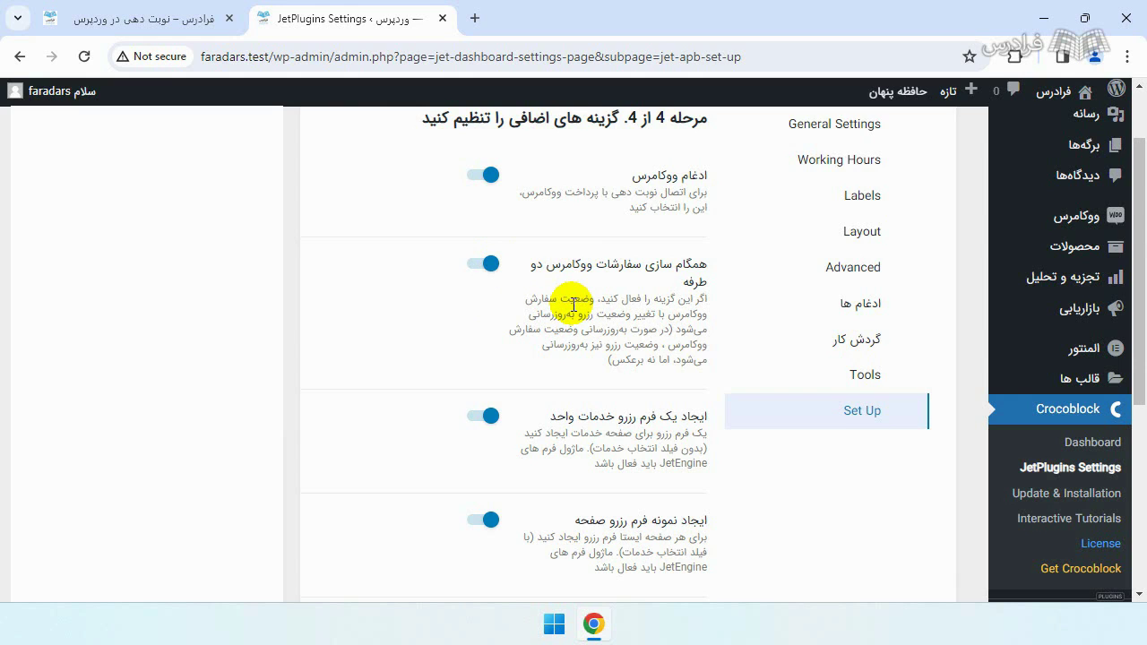
# - Try disabling creation of the single-service booking form and the sample page booking form, and turn both options back on
pyautogui.scroll(-1, 565, 313)
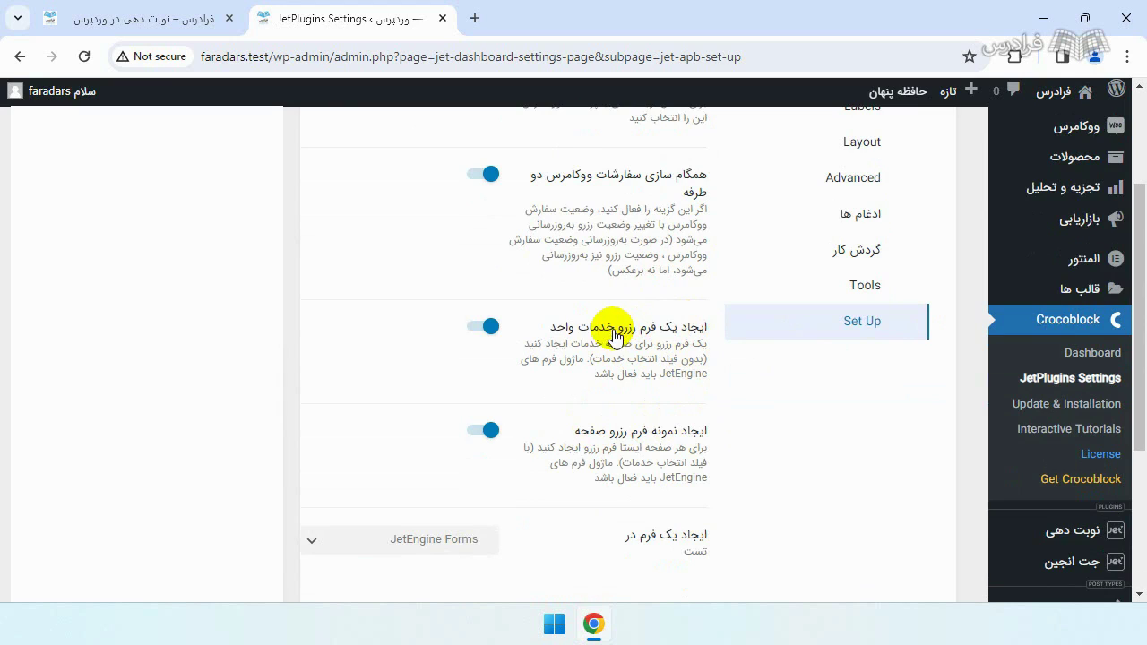
pyautogui.click(485, 431)
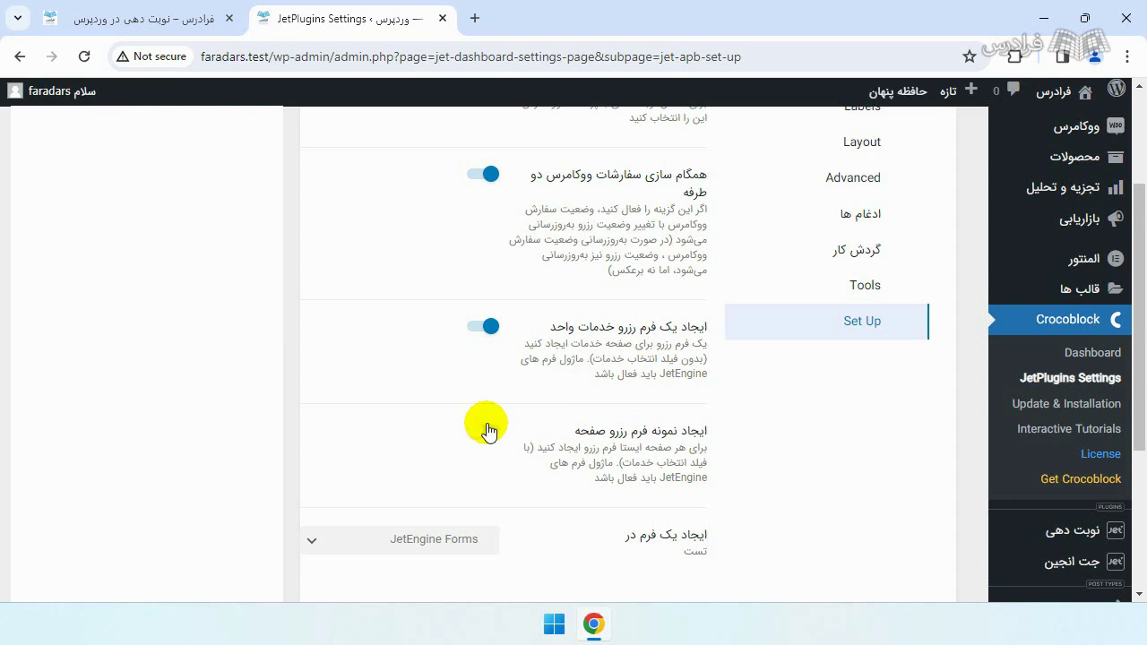
pyautogui.click(486, 330)
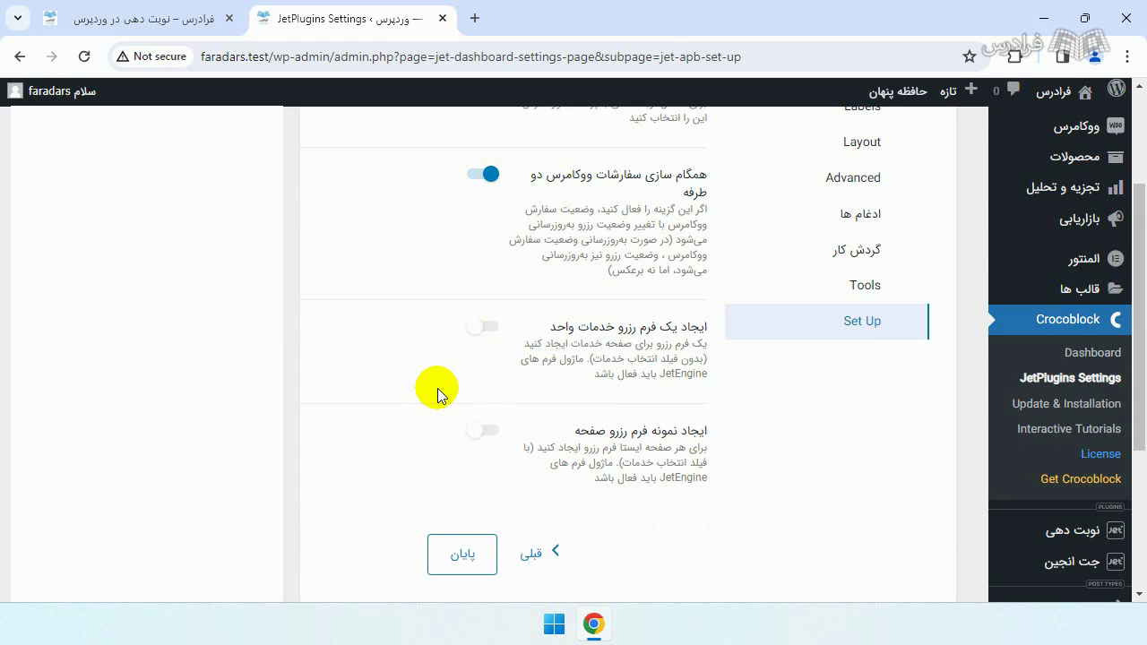
pyautogui.click(483, 338)
pyautogui.click(480, 433)
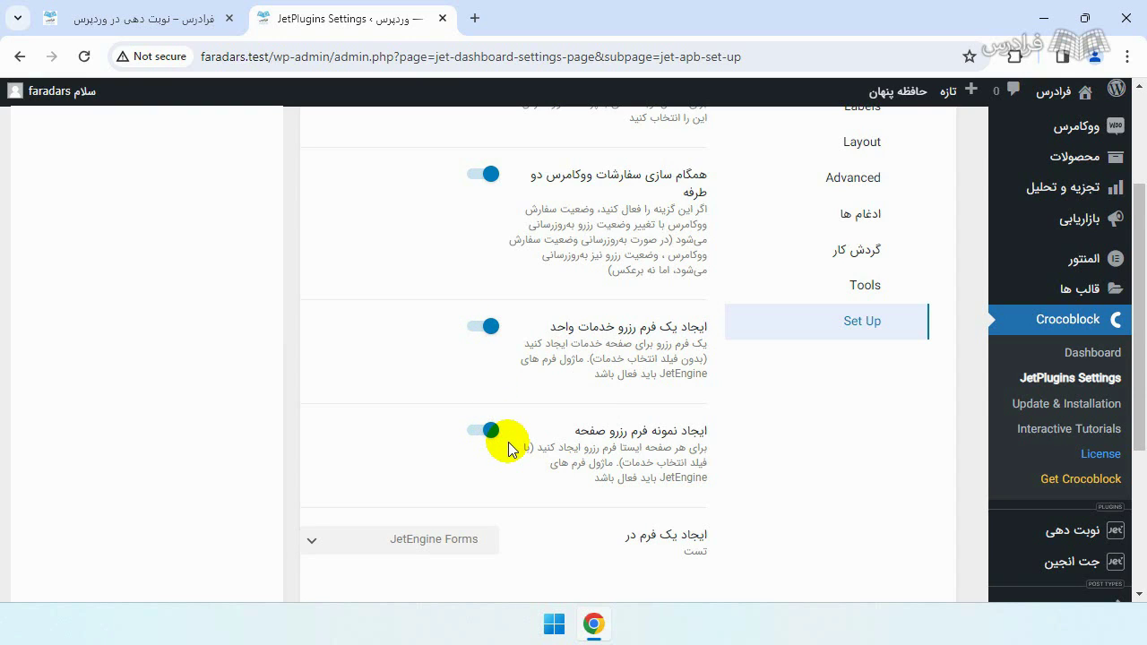
# - Choose JetEngine Forms as the place where the booking forms are created and finish the setup wizard
pyautogui.scroll(-1, 529, 447)
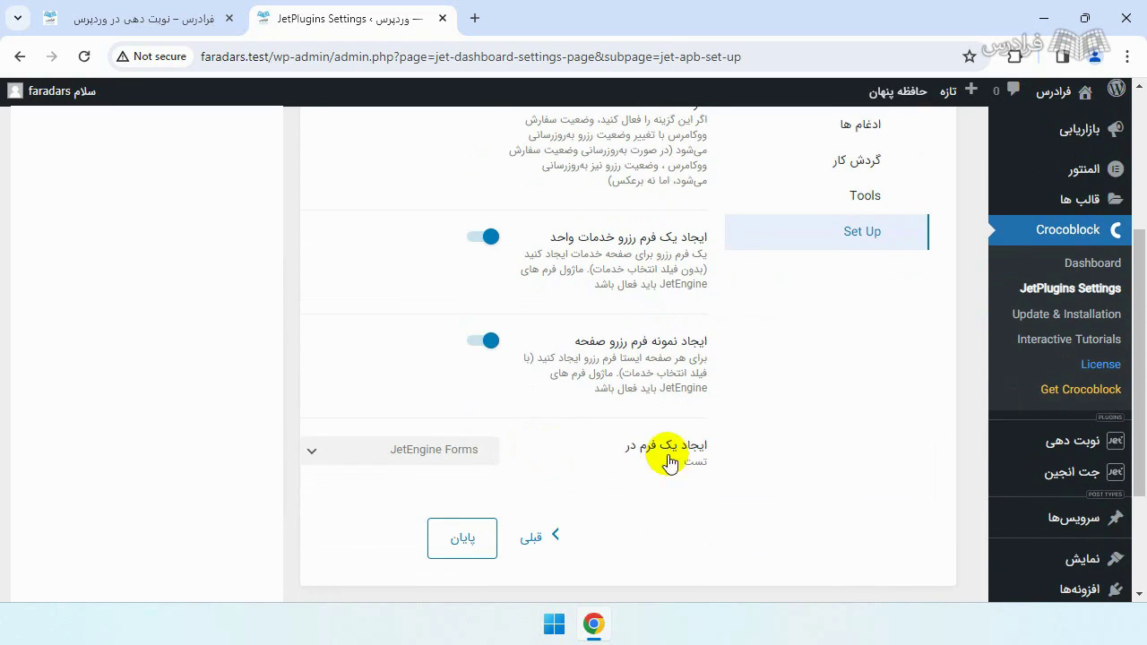
pyautogui.click(439, 459)
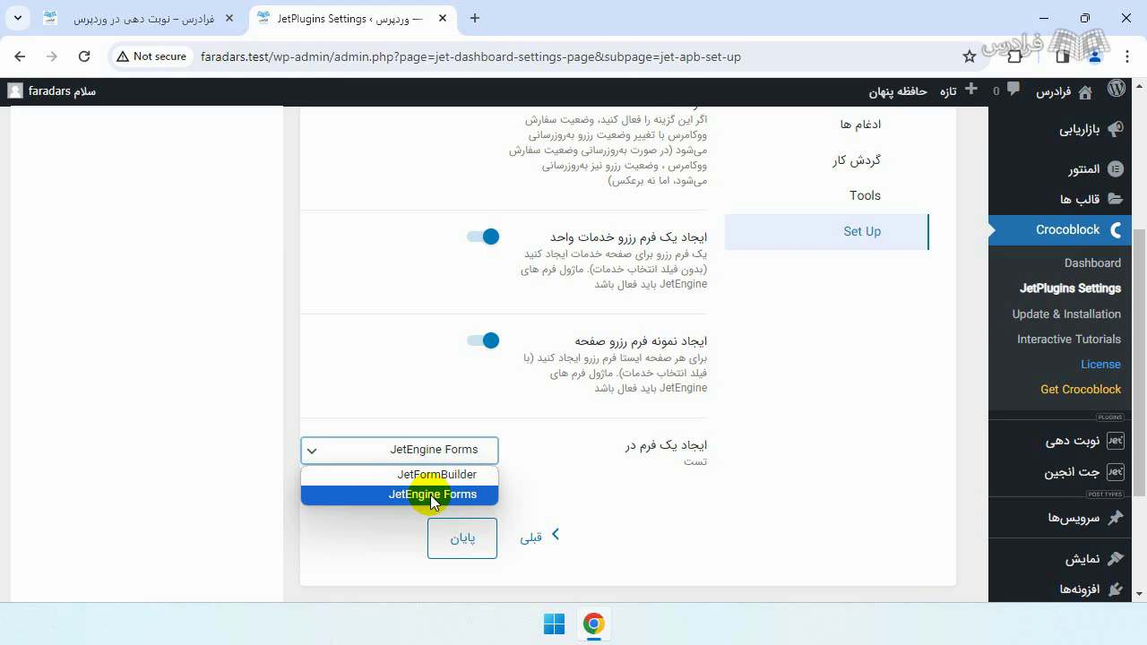
pyautogui.click(430, 495)
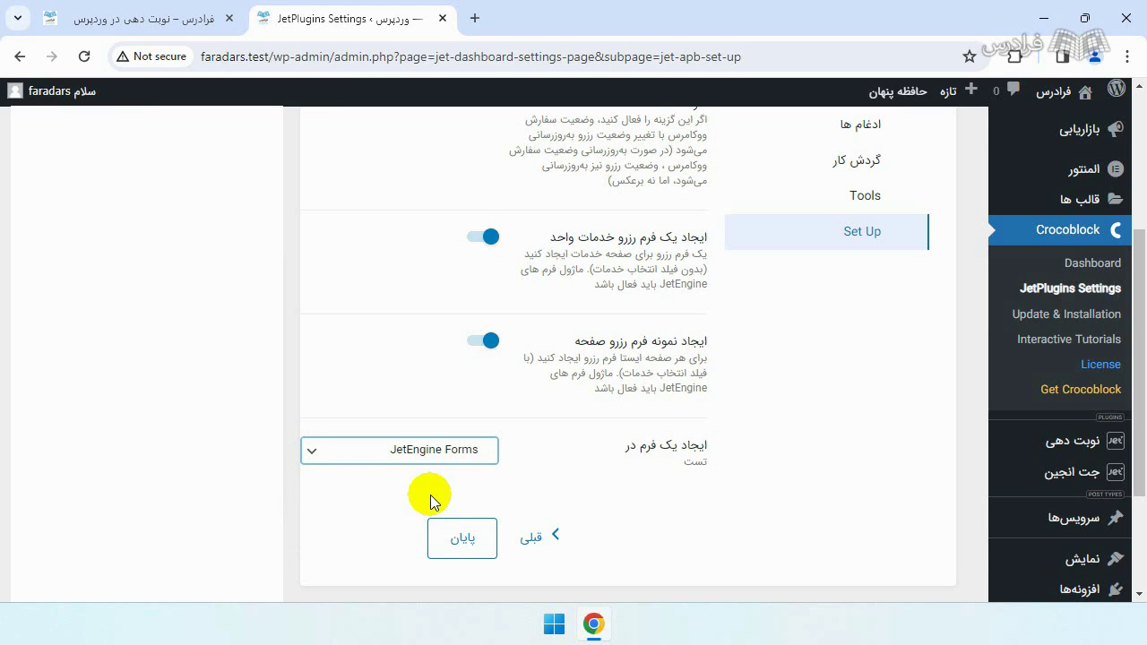
pyautogui.click(461, 540)
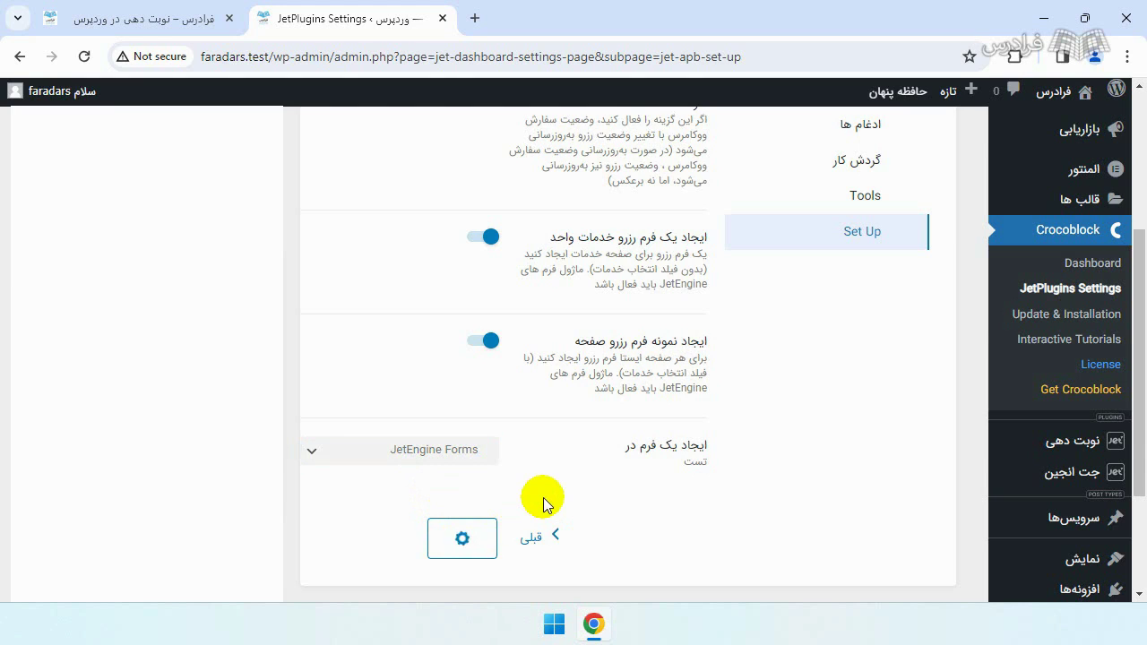
# - Review the setup summary, covering the post types, the WooCommerce integration with its related product, and the created booking forms
pyautogui.scroll(3, 538, 499)
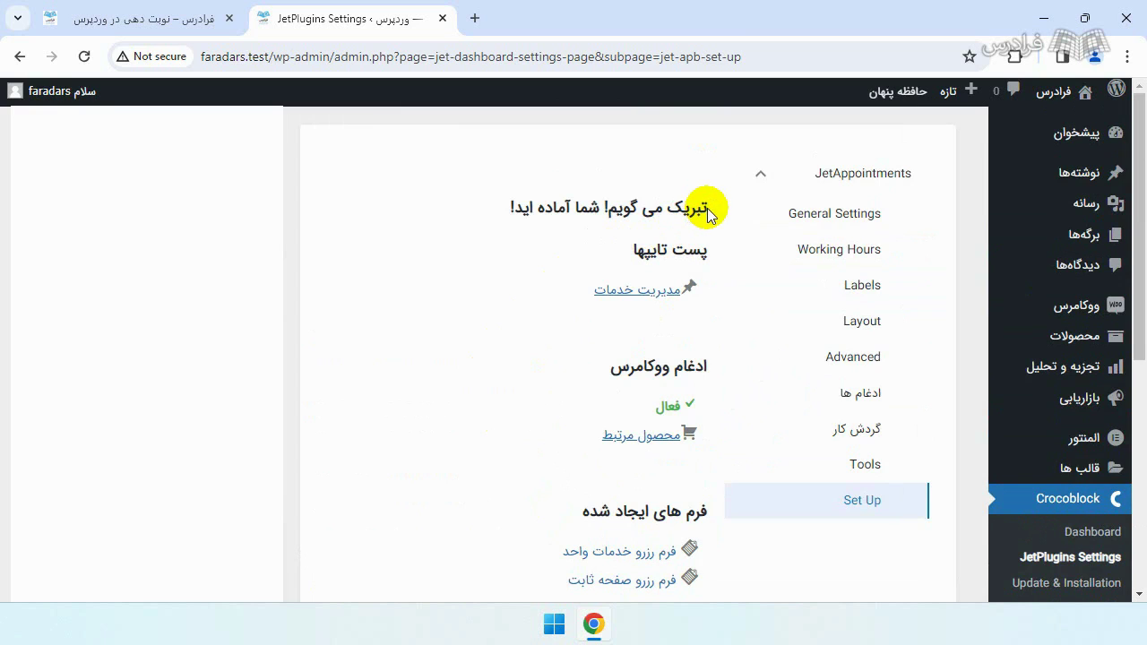
pyautogui.moveTo(708, 213); pyautogui.dragTo(494, 230)
pyautogui.click(525, 310)
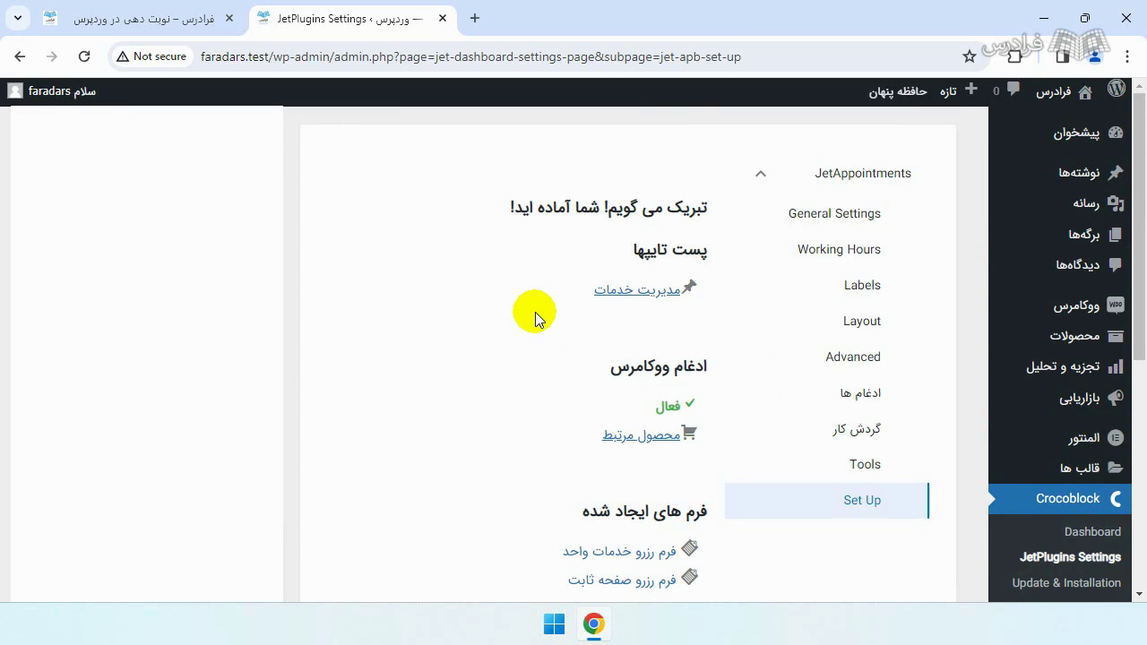
pyautogui.scroll(-1, 537, 321)
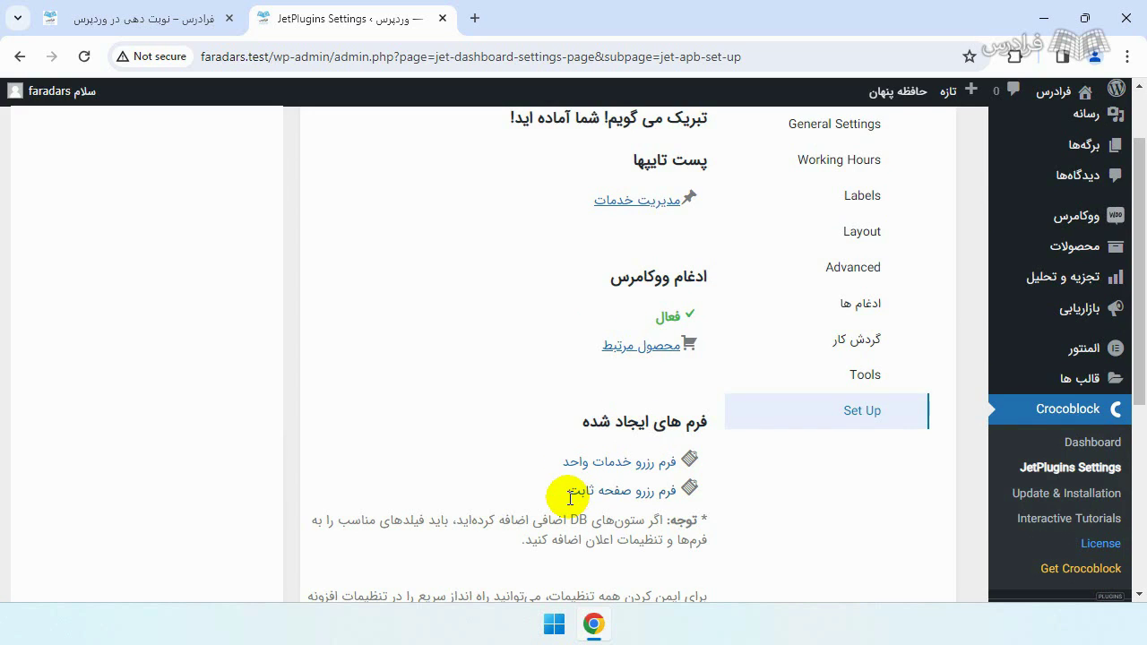
pyautogui.scroll(-1, 622, 494)
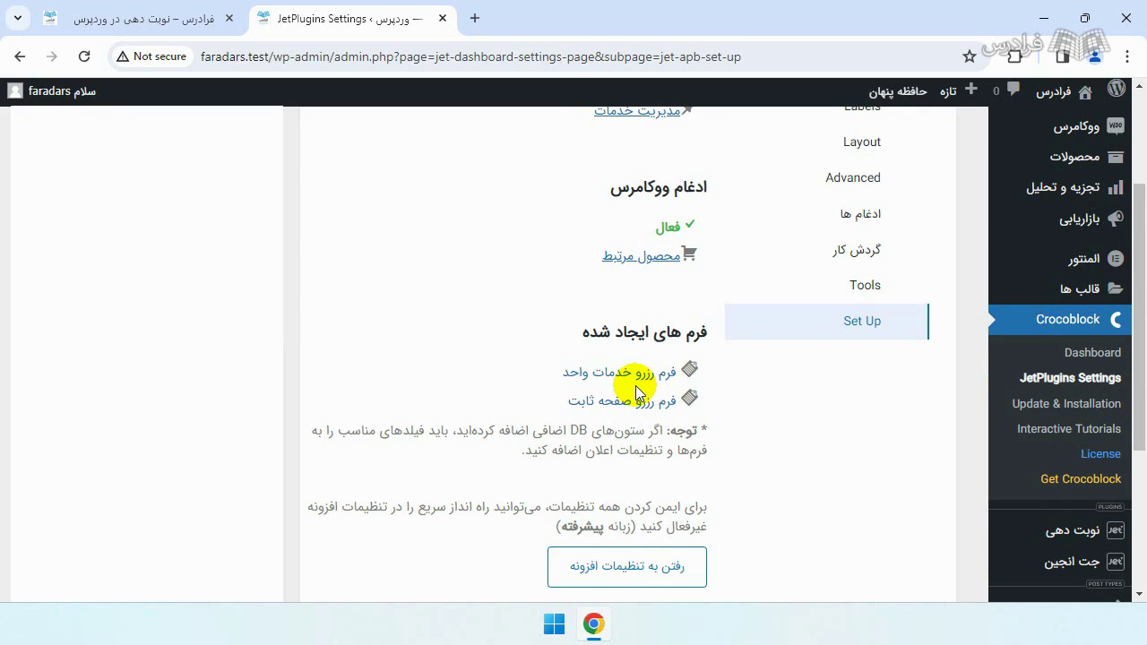
pyautogui.scroll(-1, 629, 403)
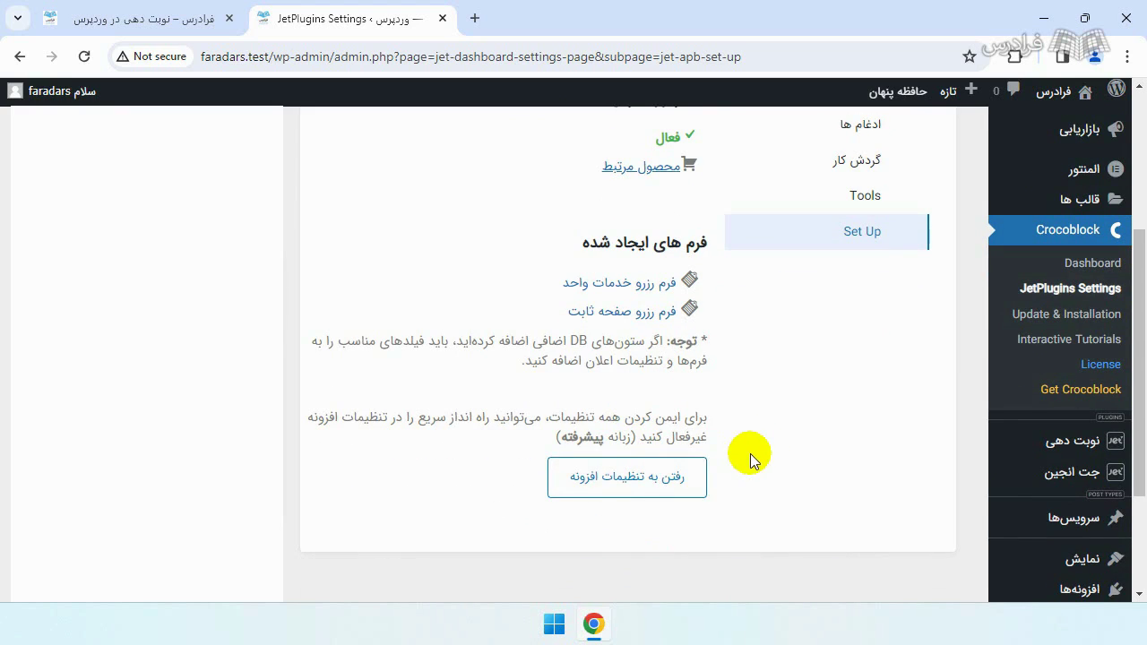
# - Go to the plugin settings, then return to the Set Up page and read its explanation of resetting the plugin
pyautogui.click(679, 474)
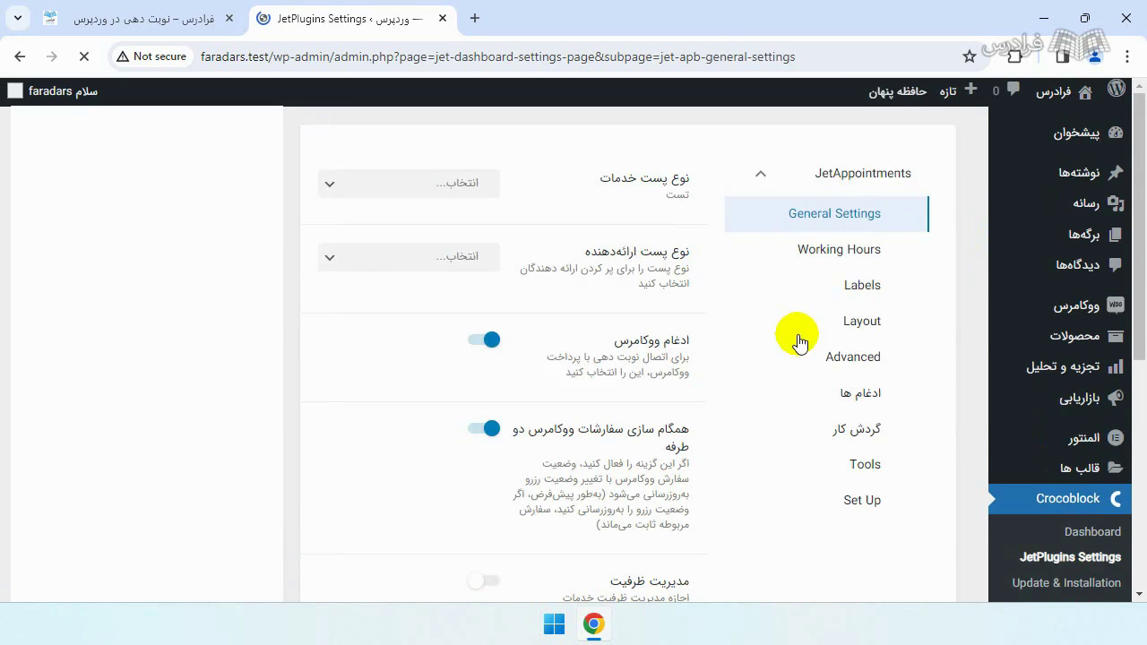
pyautogui.scroll(-1, 804, 367)
pyautogui.click(807, 410)
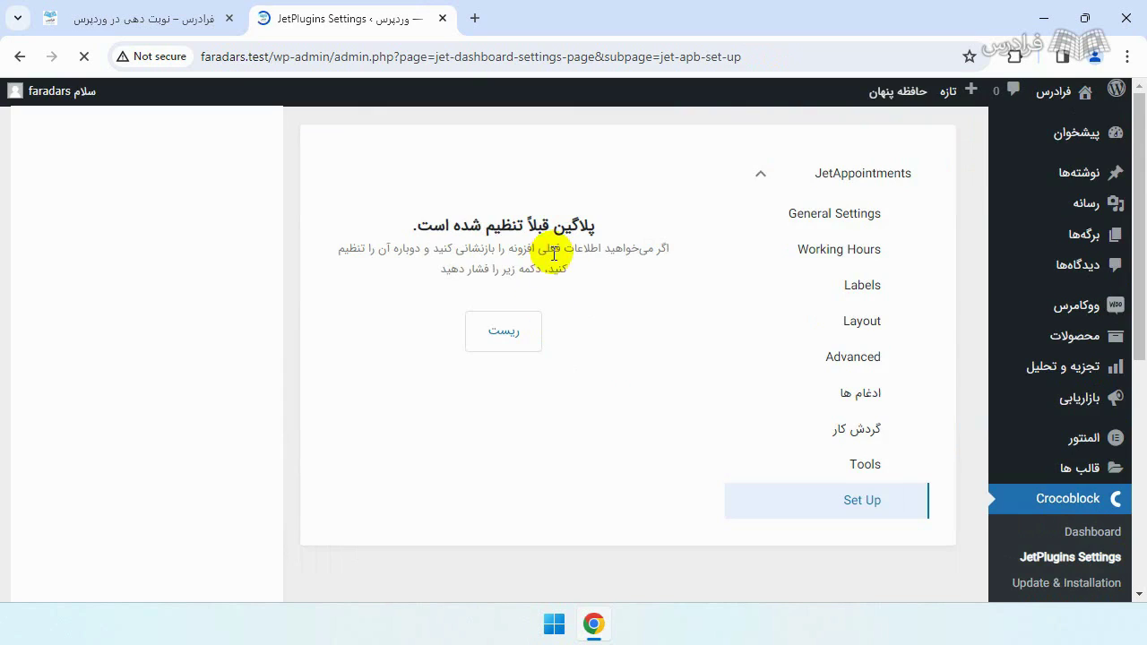
pyautogui.moveTo(597, 224); pyautogui.dragTo(509, 271)
pyautogui.click(509, 271)
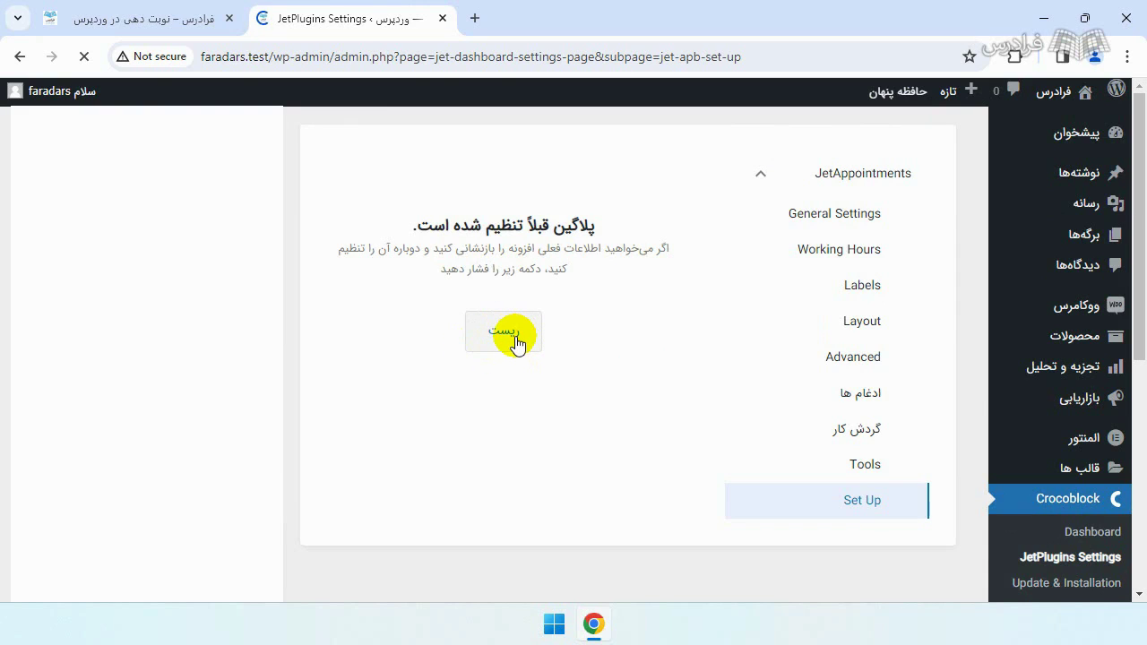
# - In the JetAppointments General Settings, set the services post type (نوع پست خدمات) to سرویس‌ها
pyautogui.click(845, 218)
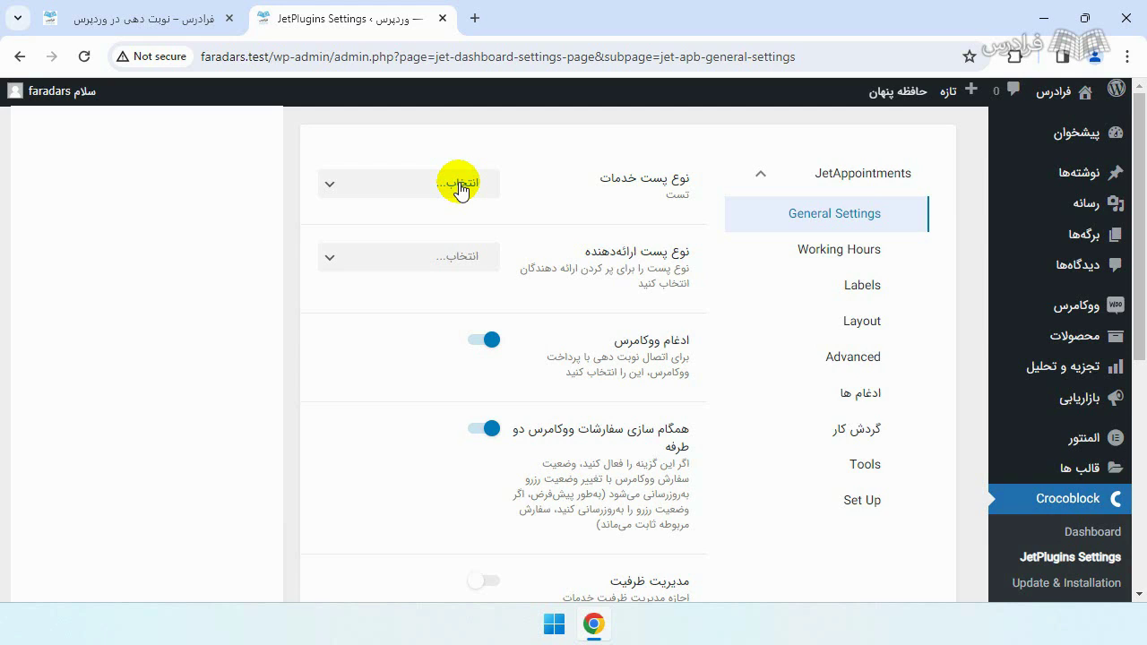
pyautogui.click(439, 190)
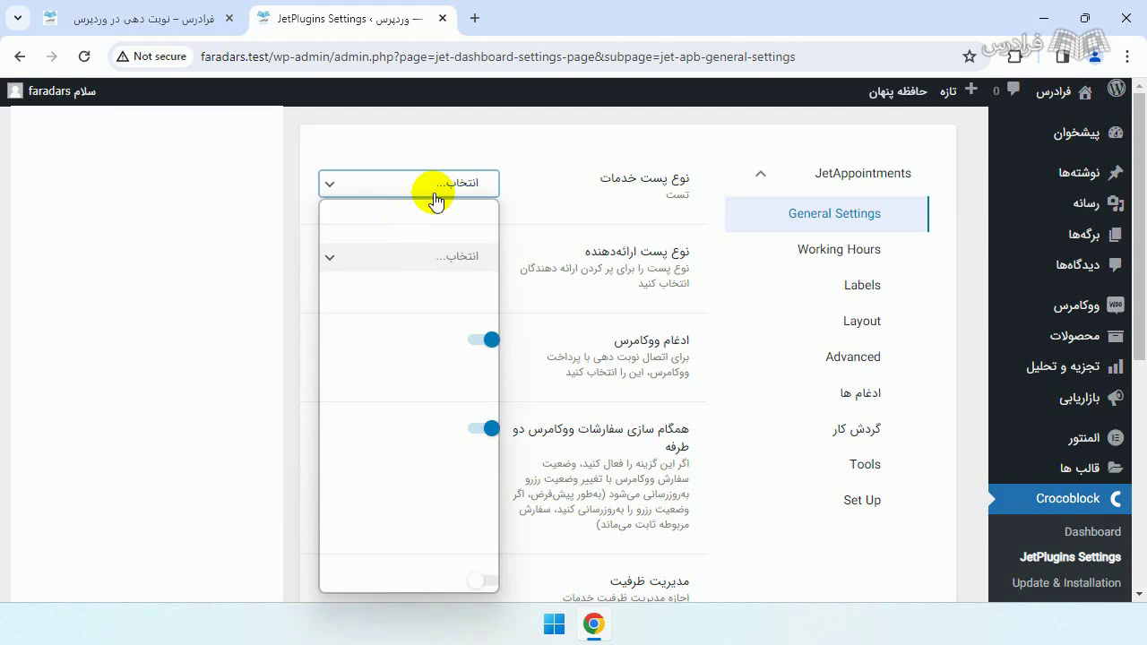
pyautogui.scroll(-3, 414, 282)
pyautogui.click(394, 473)
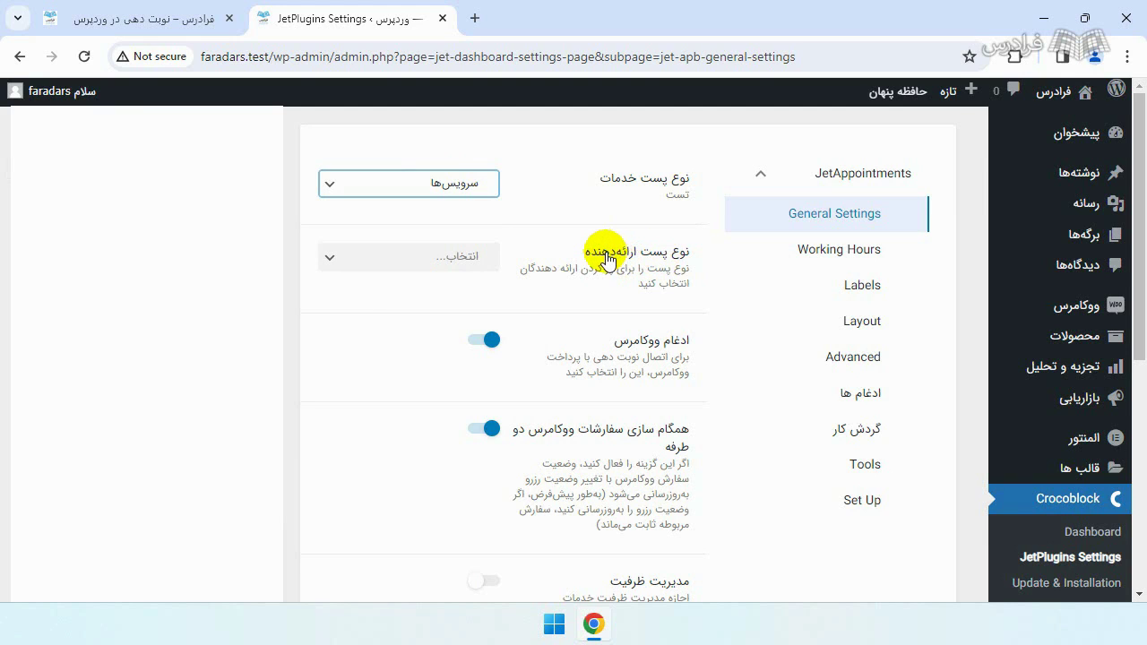
# - Check the provider post type list without choosing anything, and switch WooCommerce integration (ادغام ووکامرس) off and back on
pyautogui.click(480, 262)
pyautogui.click(480, 271)
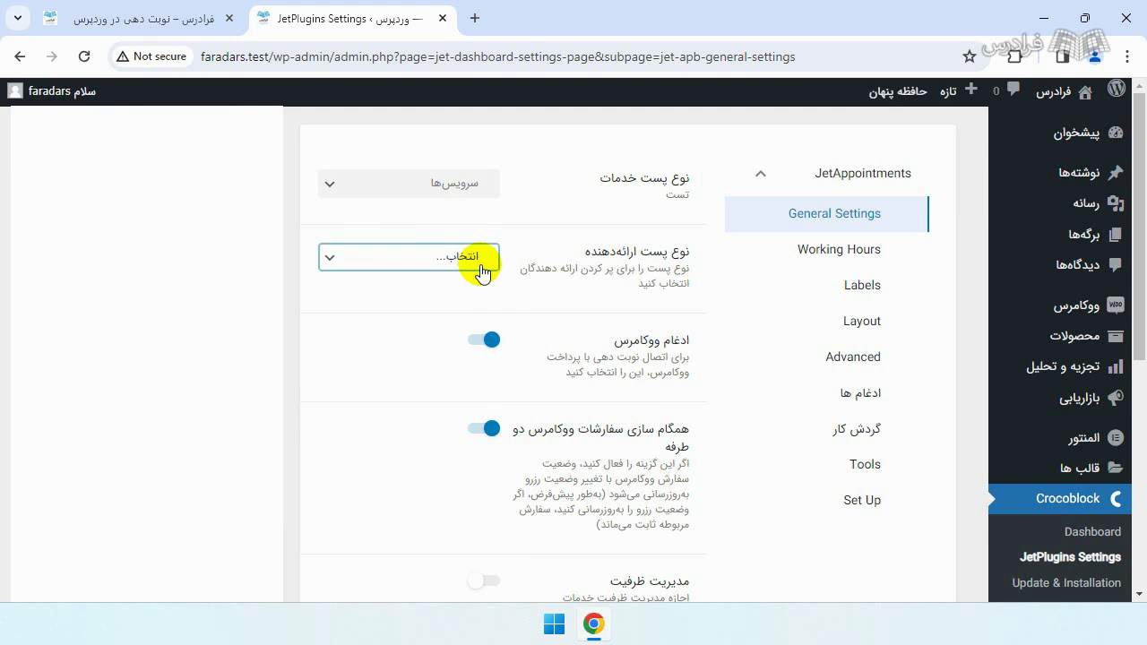
pyautogui.scroll(-1, 512, 287)
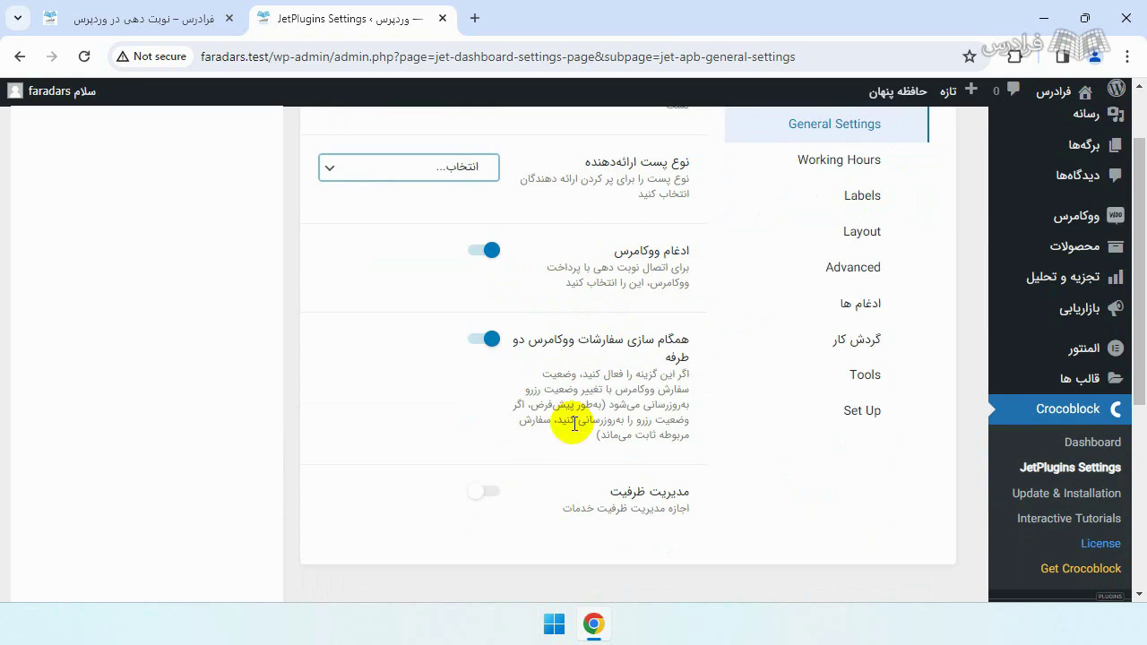
pyautogui.click(486, 251)
pyautogui.click(487, 252)
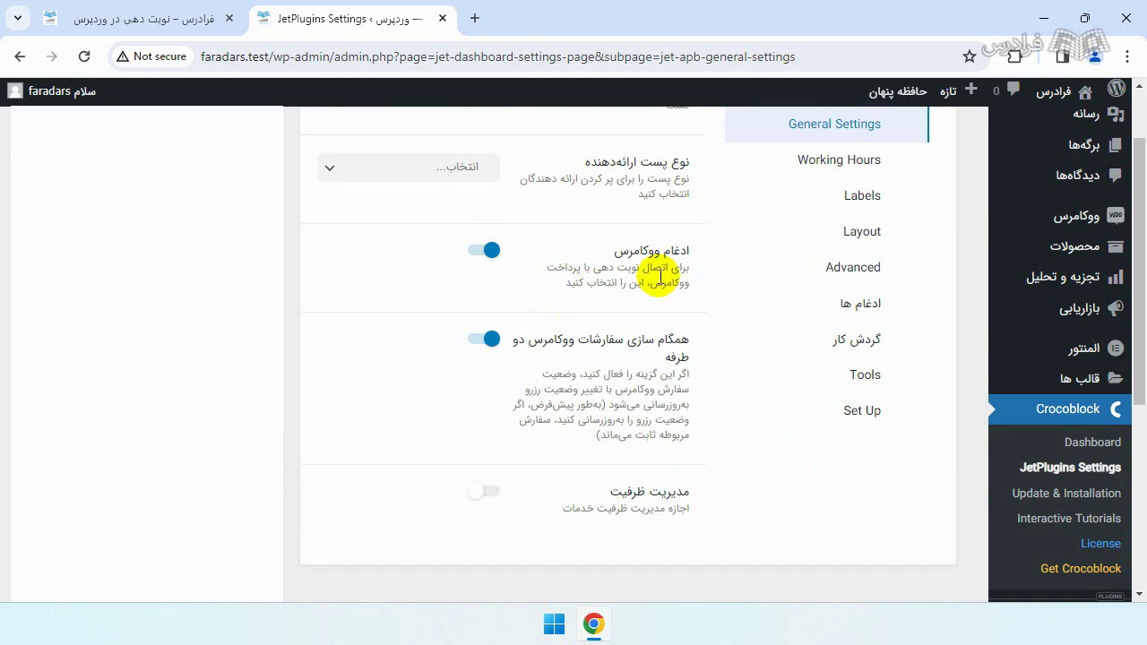
pyautogui.scroll(1, 845, 284)
pyautogui.scroll(-2, 986, 327)
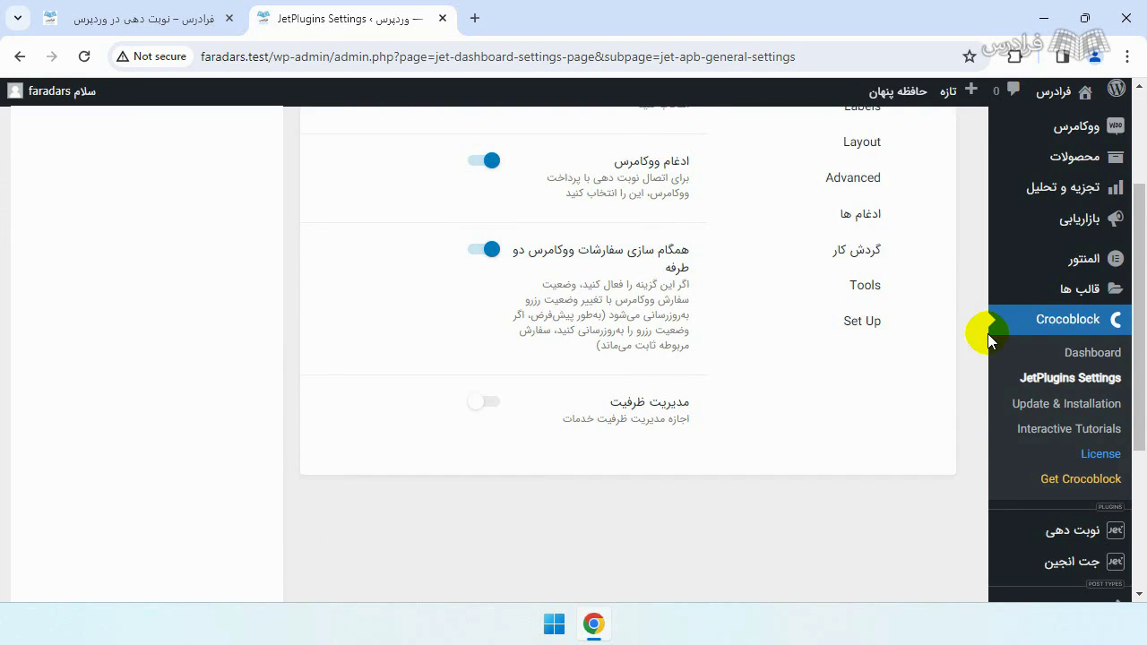
# - Open the JetEngine forms list (فرم ها) containing the two booking forms
pyautogui.scroll(-1, 1044, 421)
pyautogui.moveTo(1040, 475)
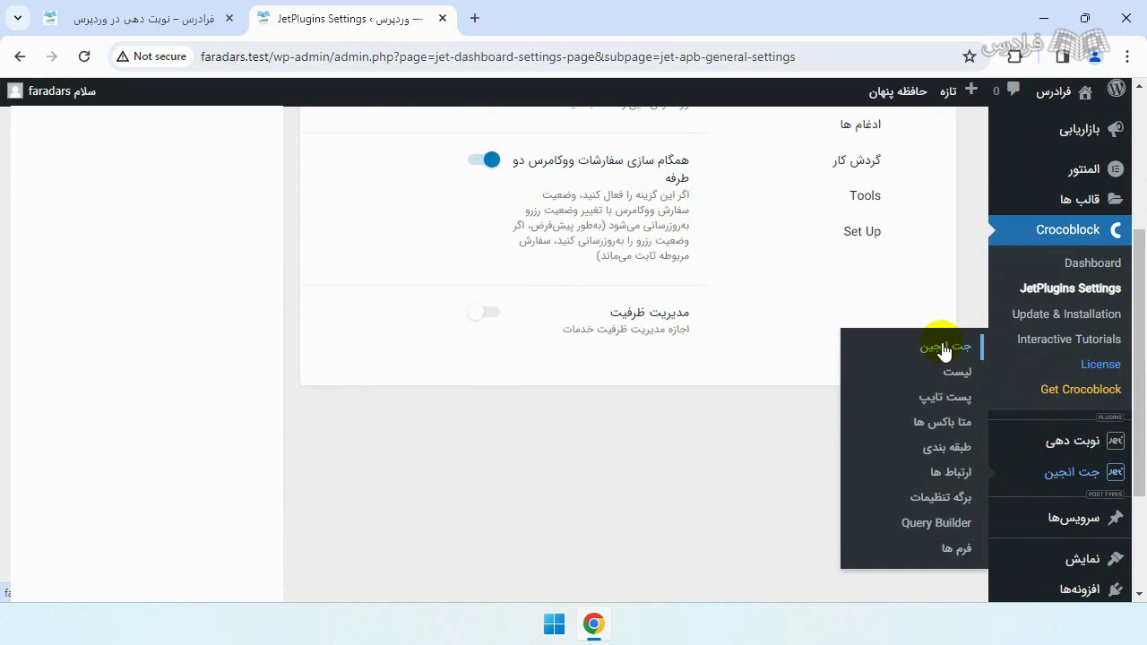
pyautogui.click(954, 551)
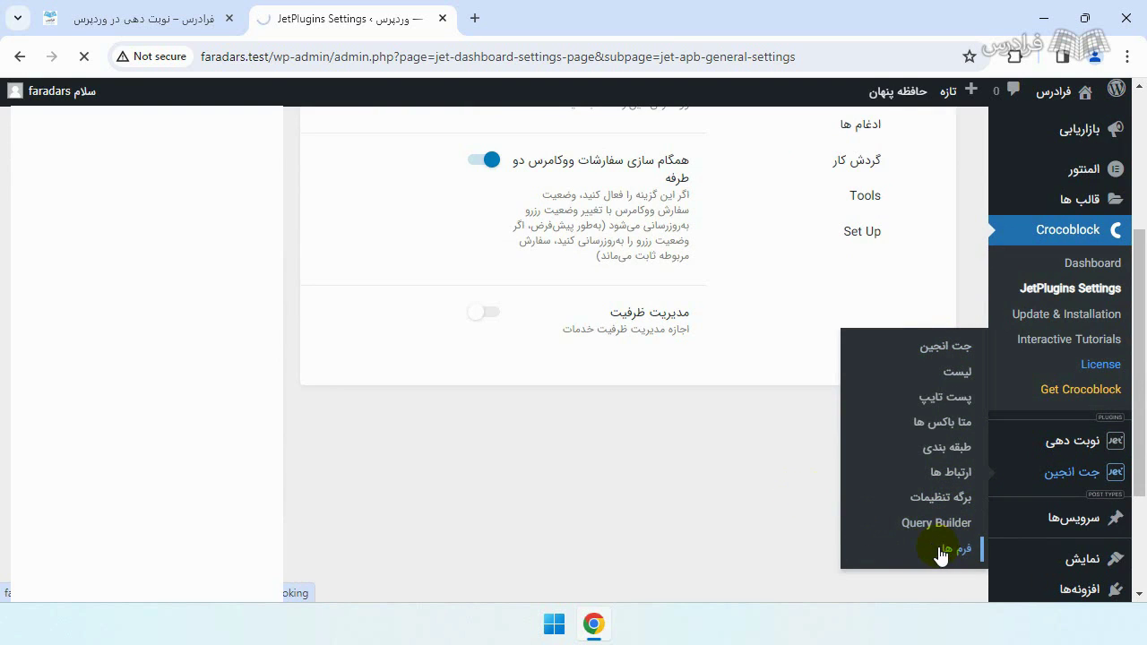
# - Open the JetEngine dashboard and check the Forms (Legacy) module among its modules
pyautogui.scroll(-1, 986, 518)
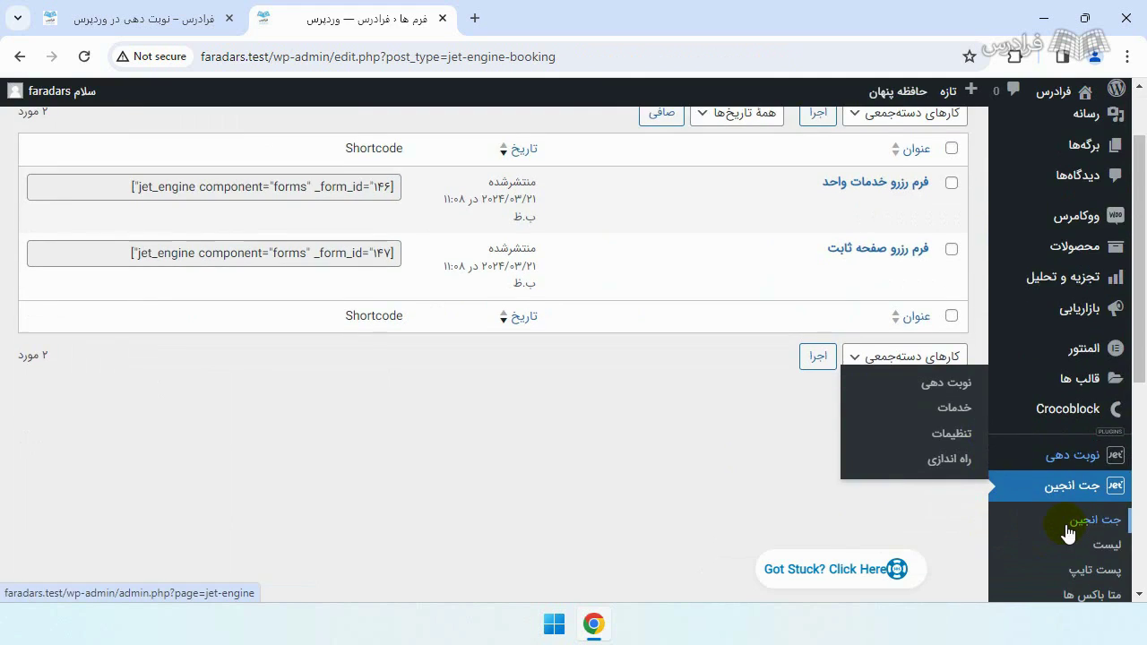
pyautogui.scroll(-1, 1080, 530)
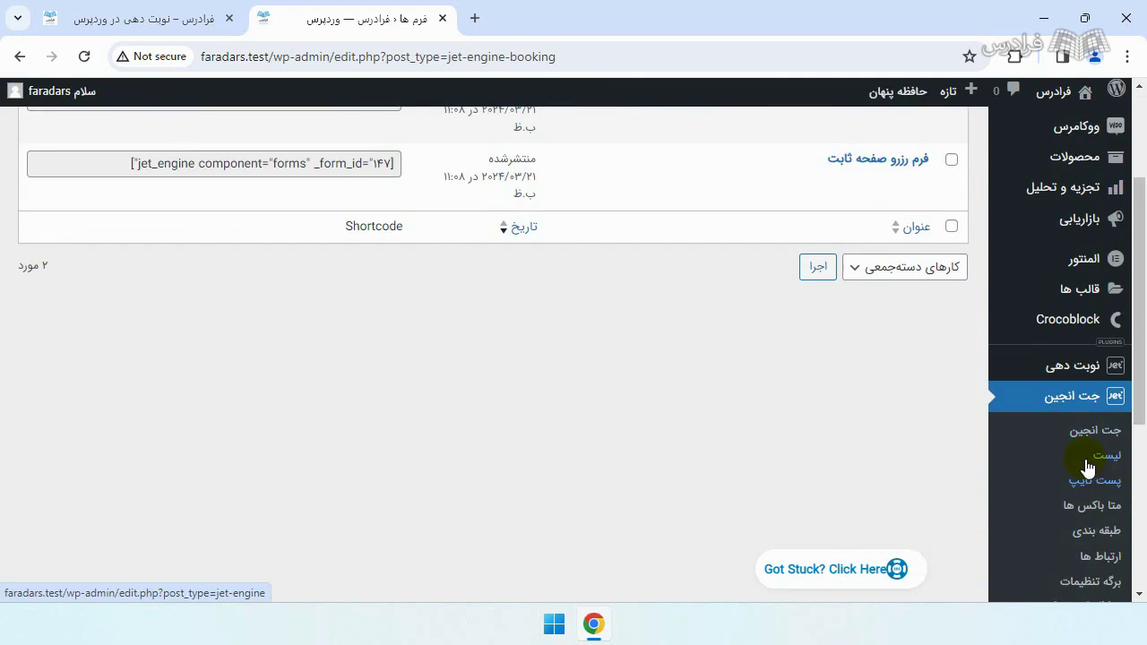
pyautogui.click(1089, 433)
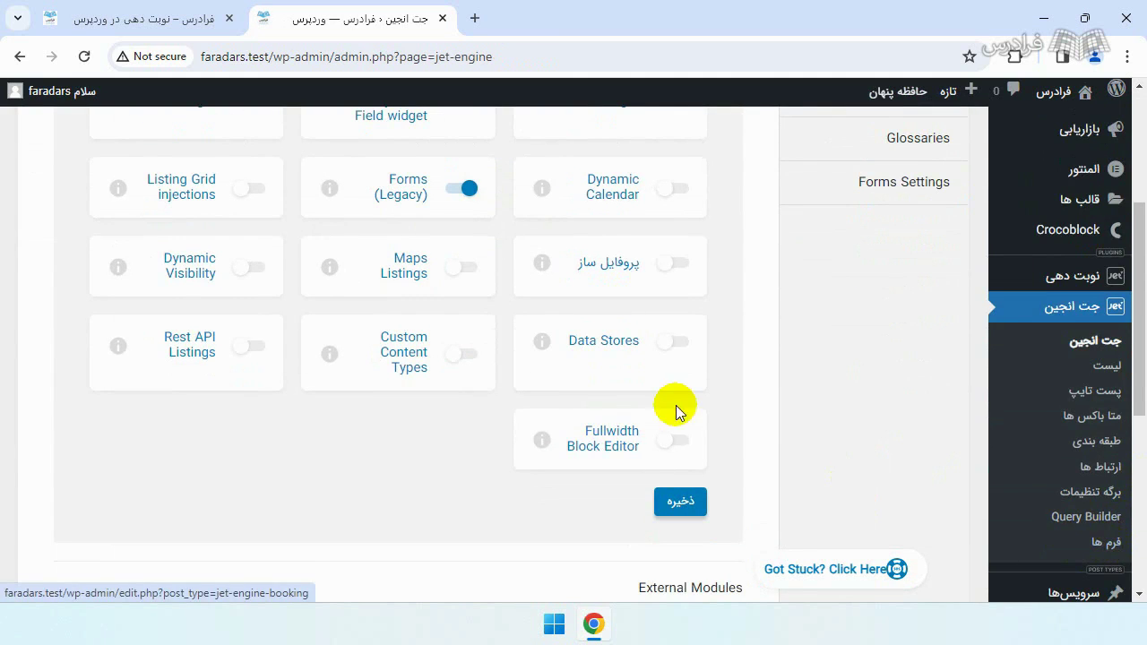
pyautogui.scroll(1, 609, 394)
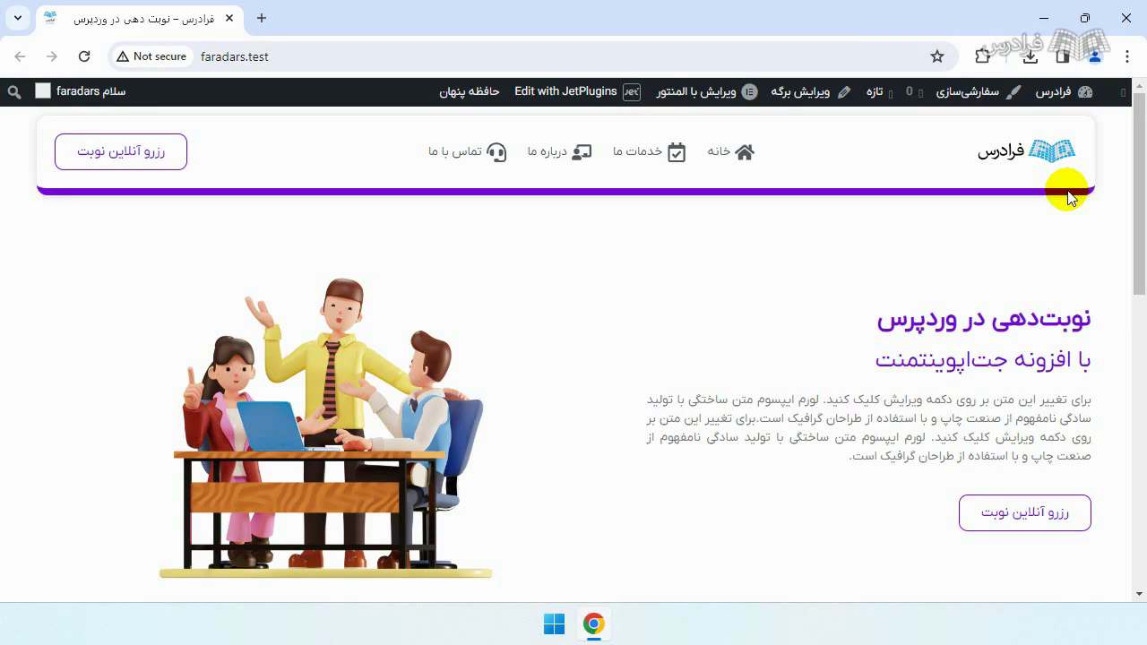
# - Browse the خدمات ما services carousel on the site's homepage and open the کاشت مو service page in a new tab
pyautogui.scroll(-4, 1011, 287)
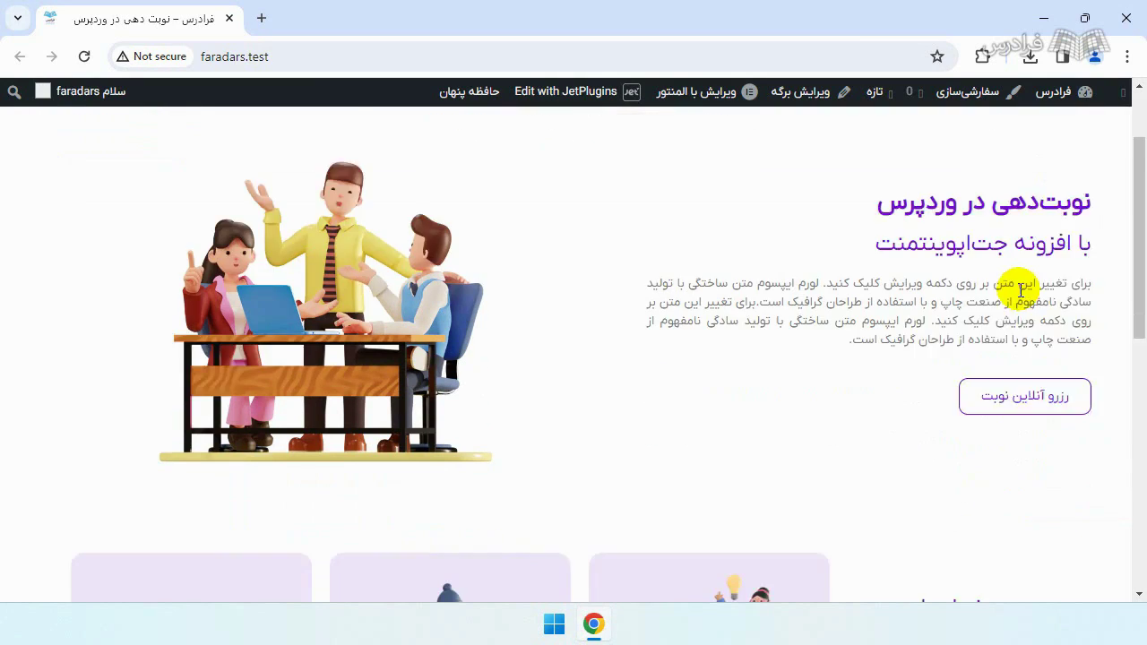
pyautogui.scroll(-1, 950, 363)
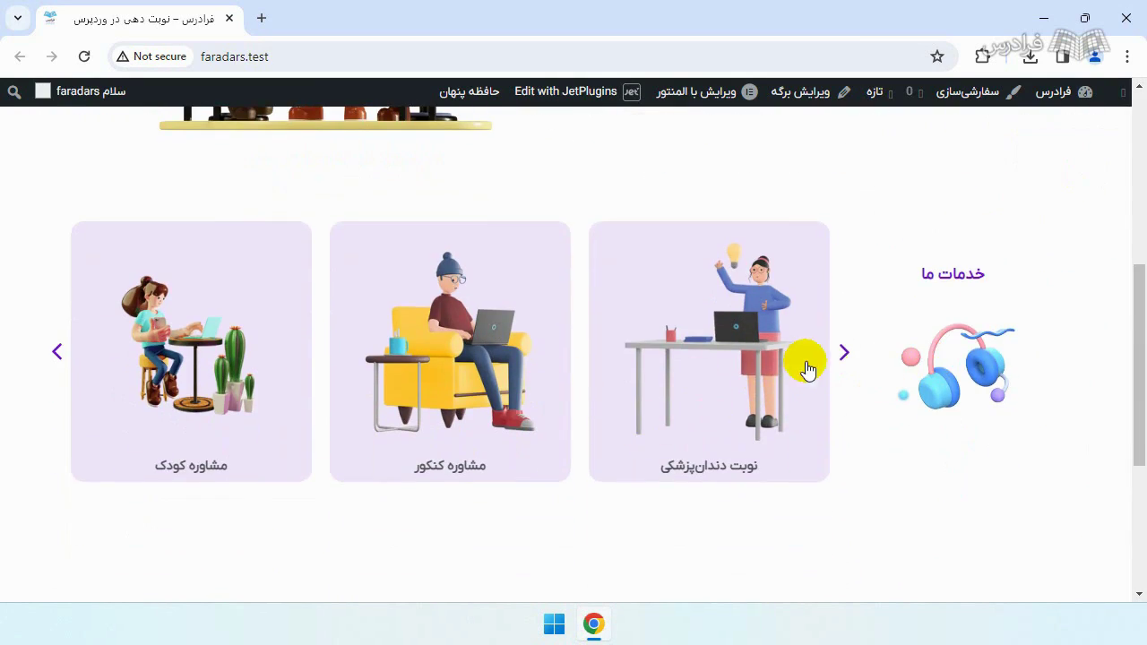
pyautogui.click(845, 359)
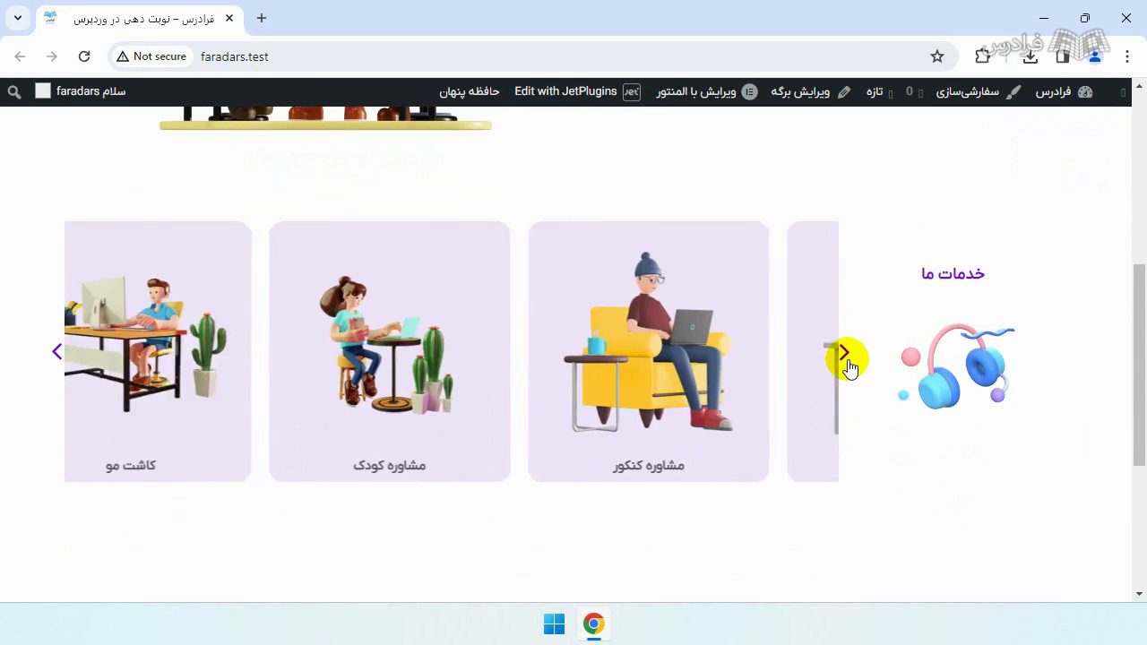
pyautogui.click(848, 363)
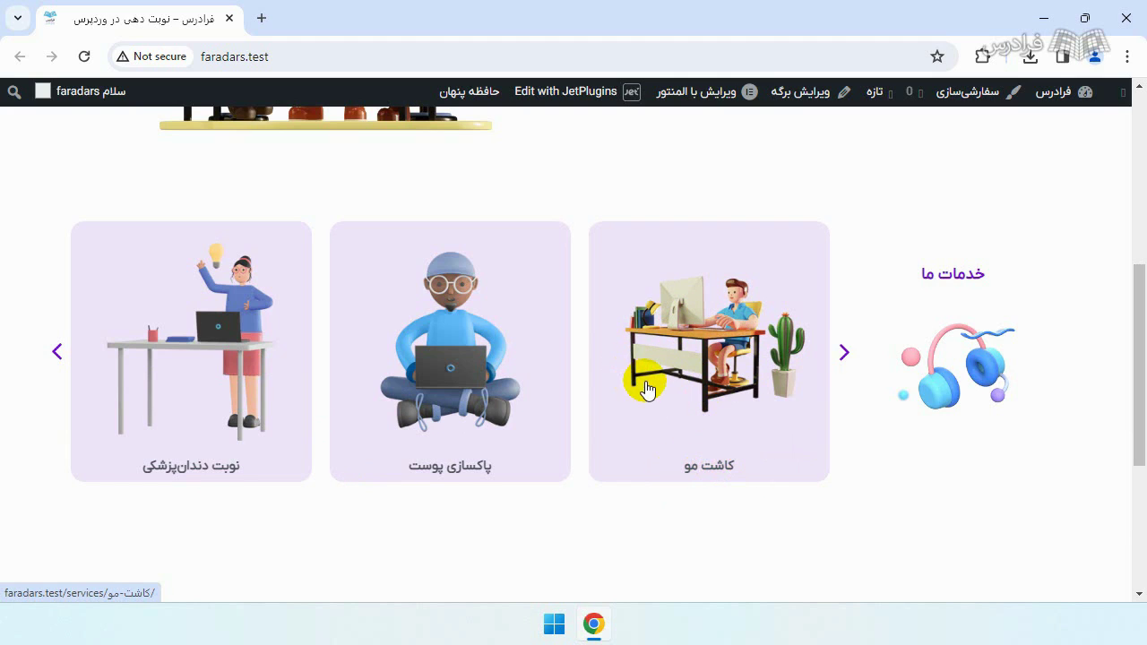
pyautogui.rightClick(673, 371)
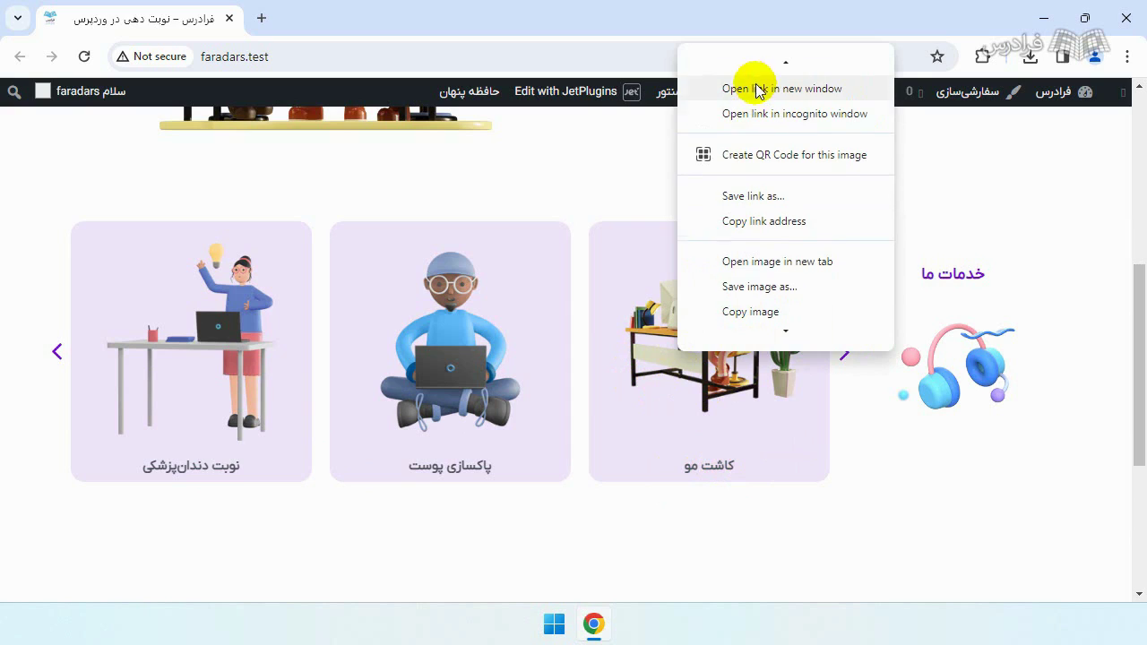
pyautogui.click(769, 64)
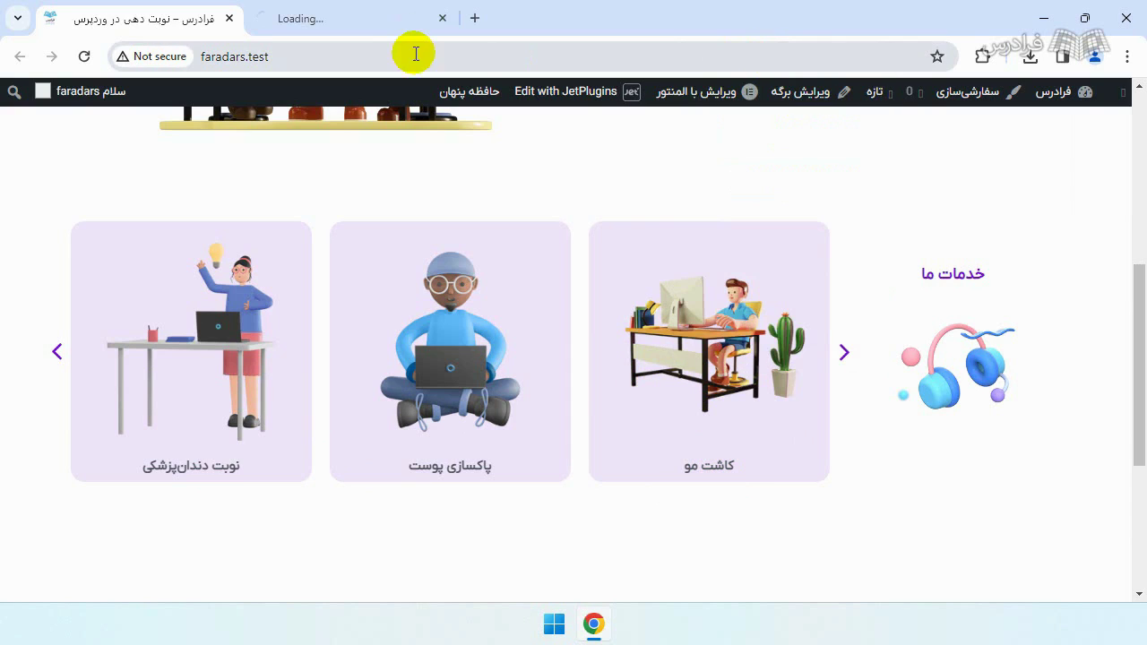
pyautogui.click(340, 18)
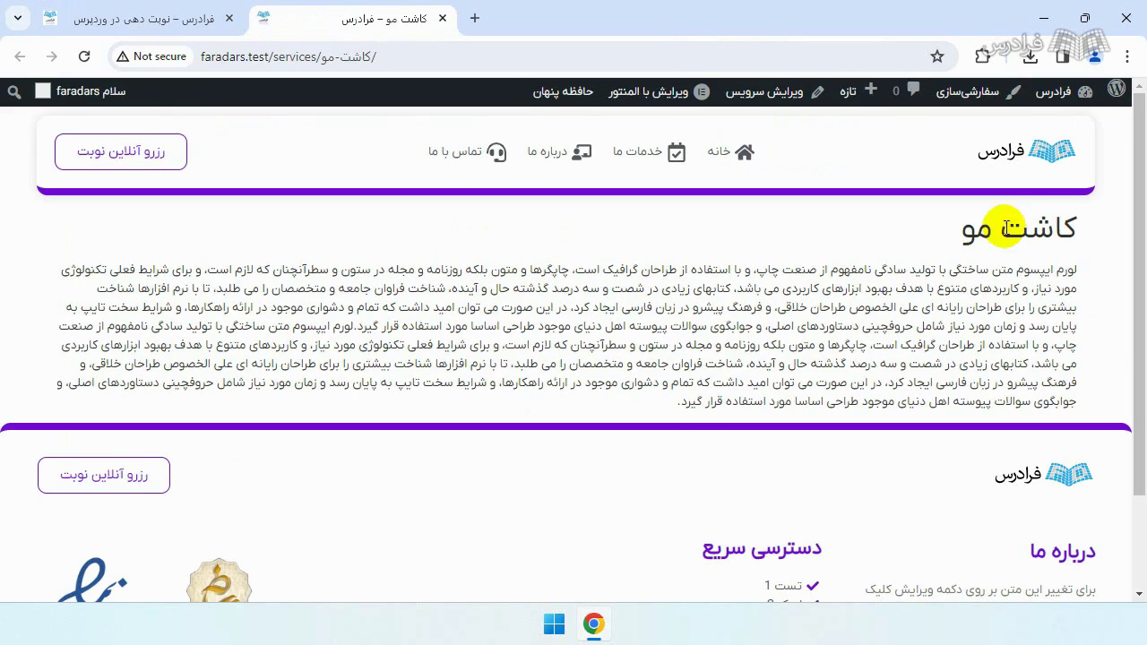